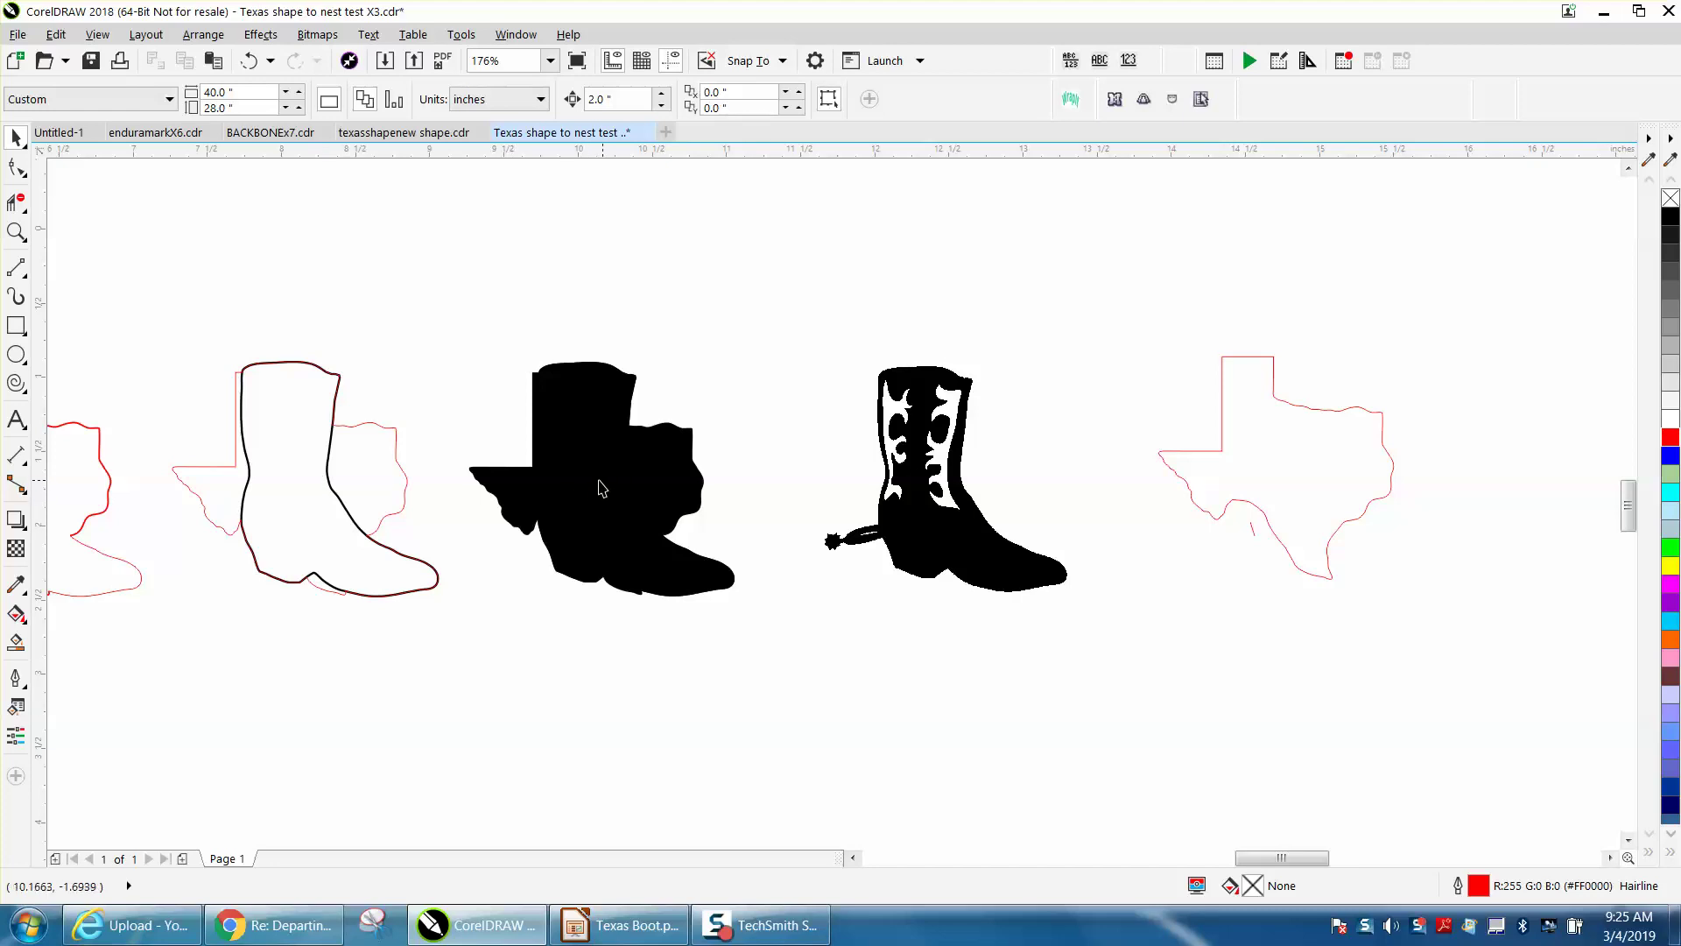
Step: Resample the decorated cowboy boot bitmap at 600 dpi and convert it to a 600 dpi Black and White (1-bit) bitmap
{"action": "left_click", "coordinate": [957, 487]}
{"action": "left_click", "coordinate": [317, 36]}
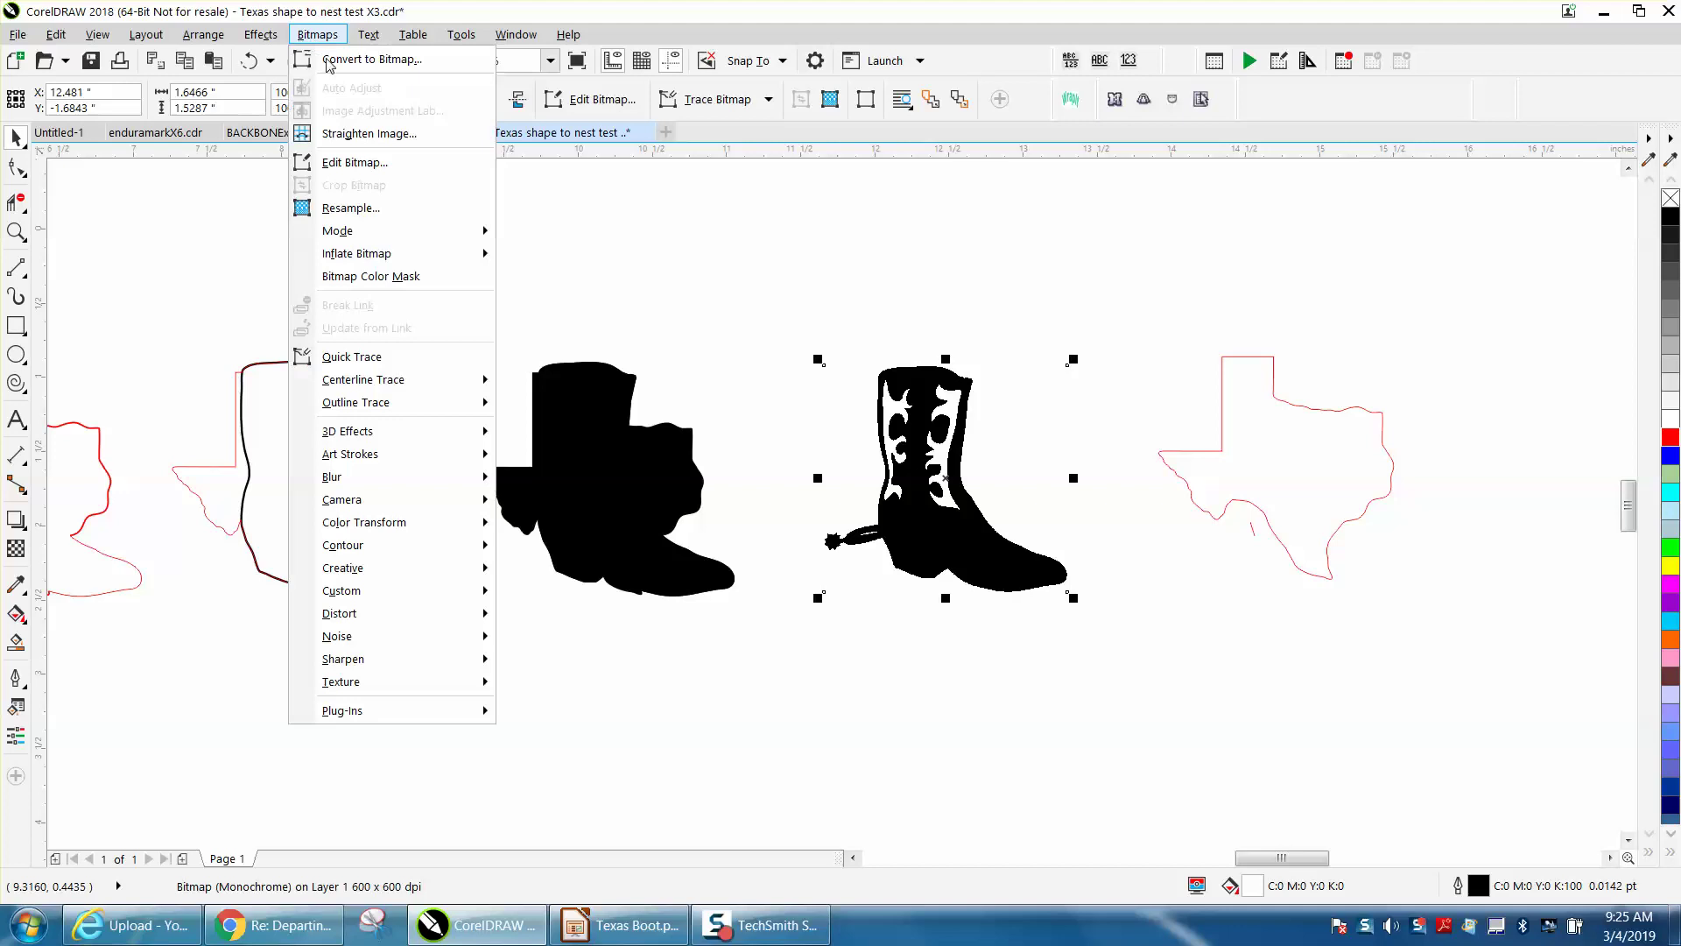
{"action": "left_click", "coordinate": [368, 210]}
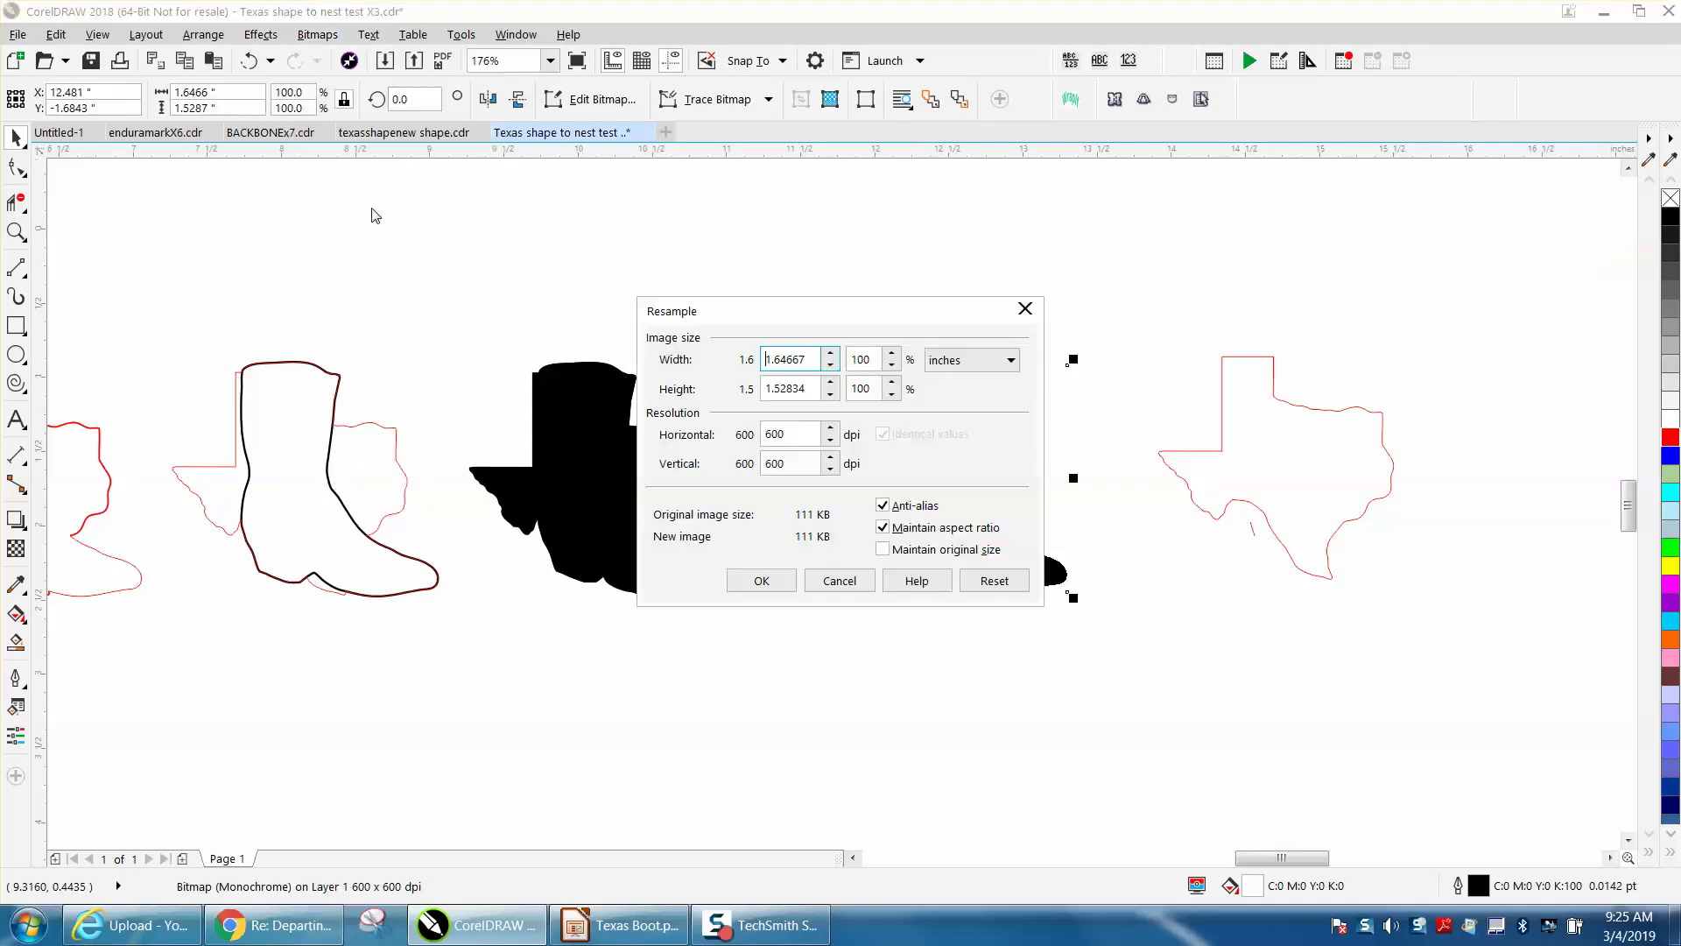
{"action": "left_click", "coordinate": [784, 583]}
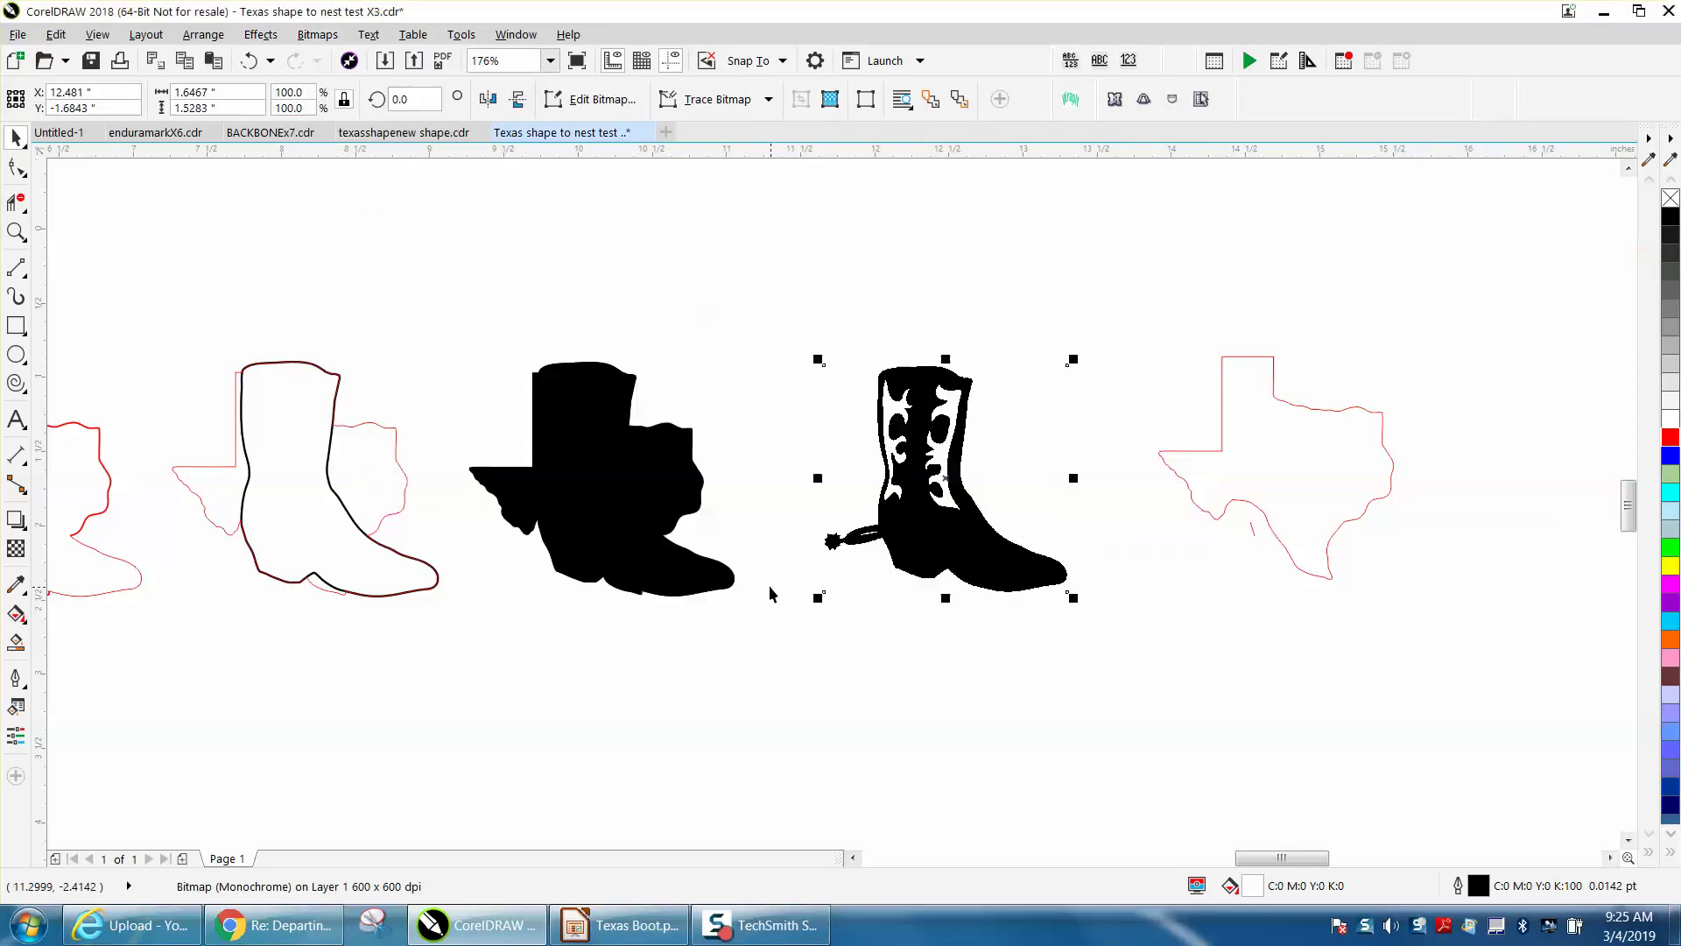
{"action": "left_click", "coordinate": [330, 39]}
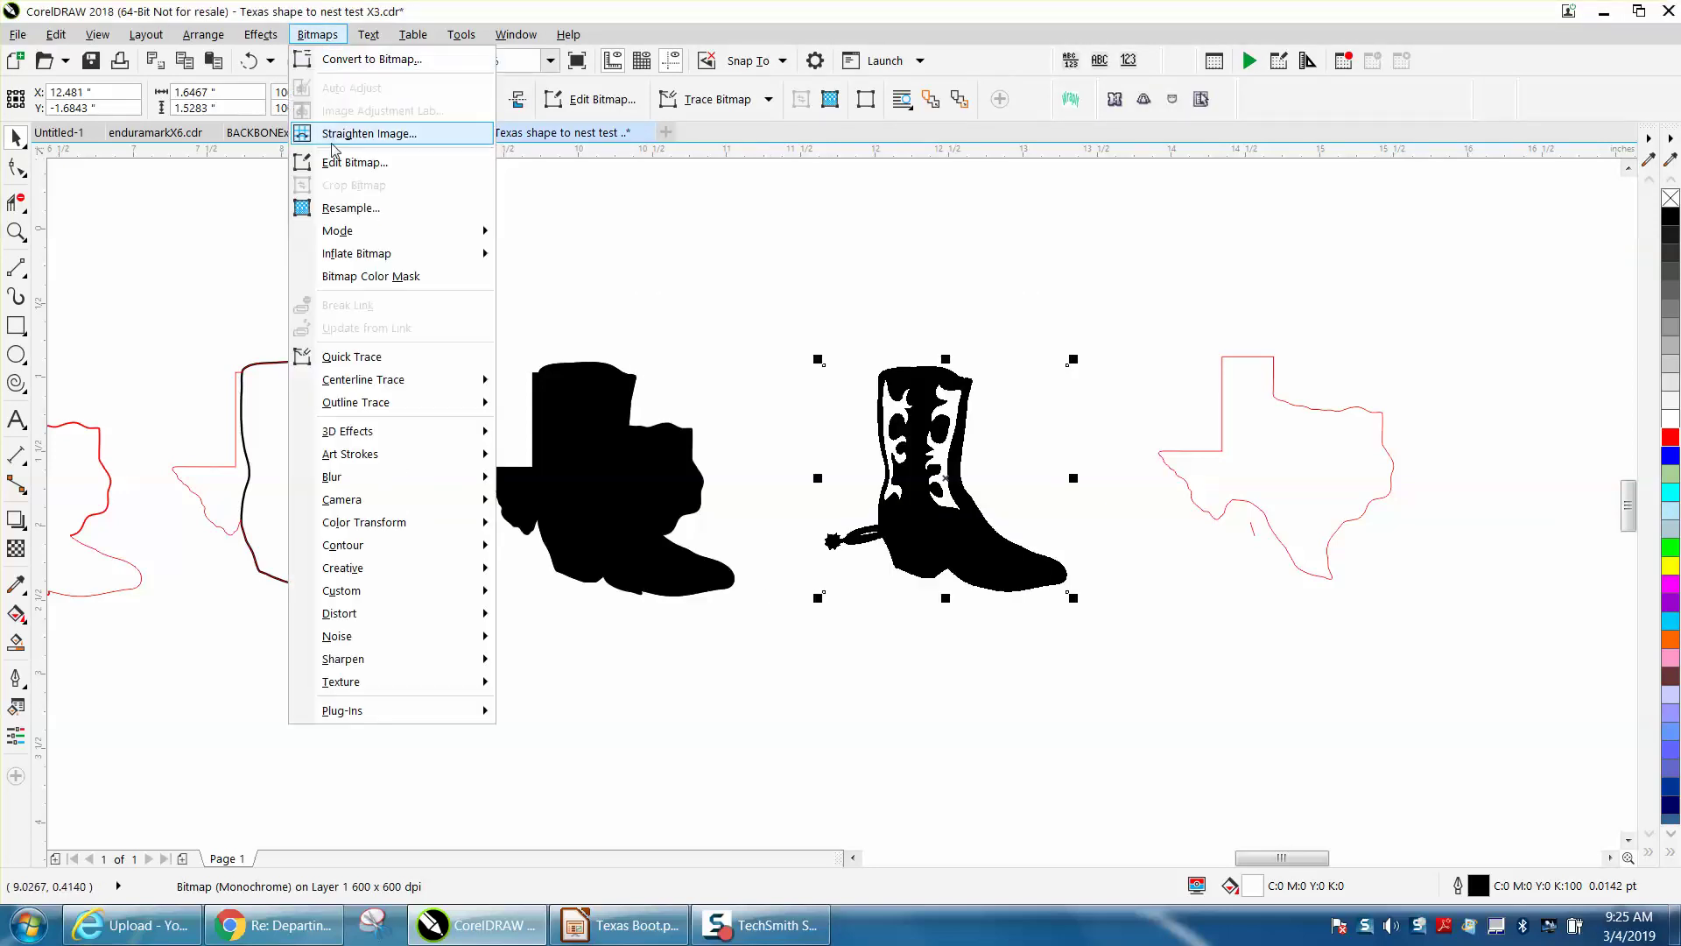
{"action": "left_click", "coordinate": [354, 67]}
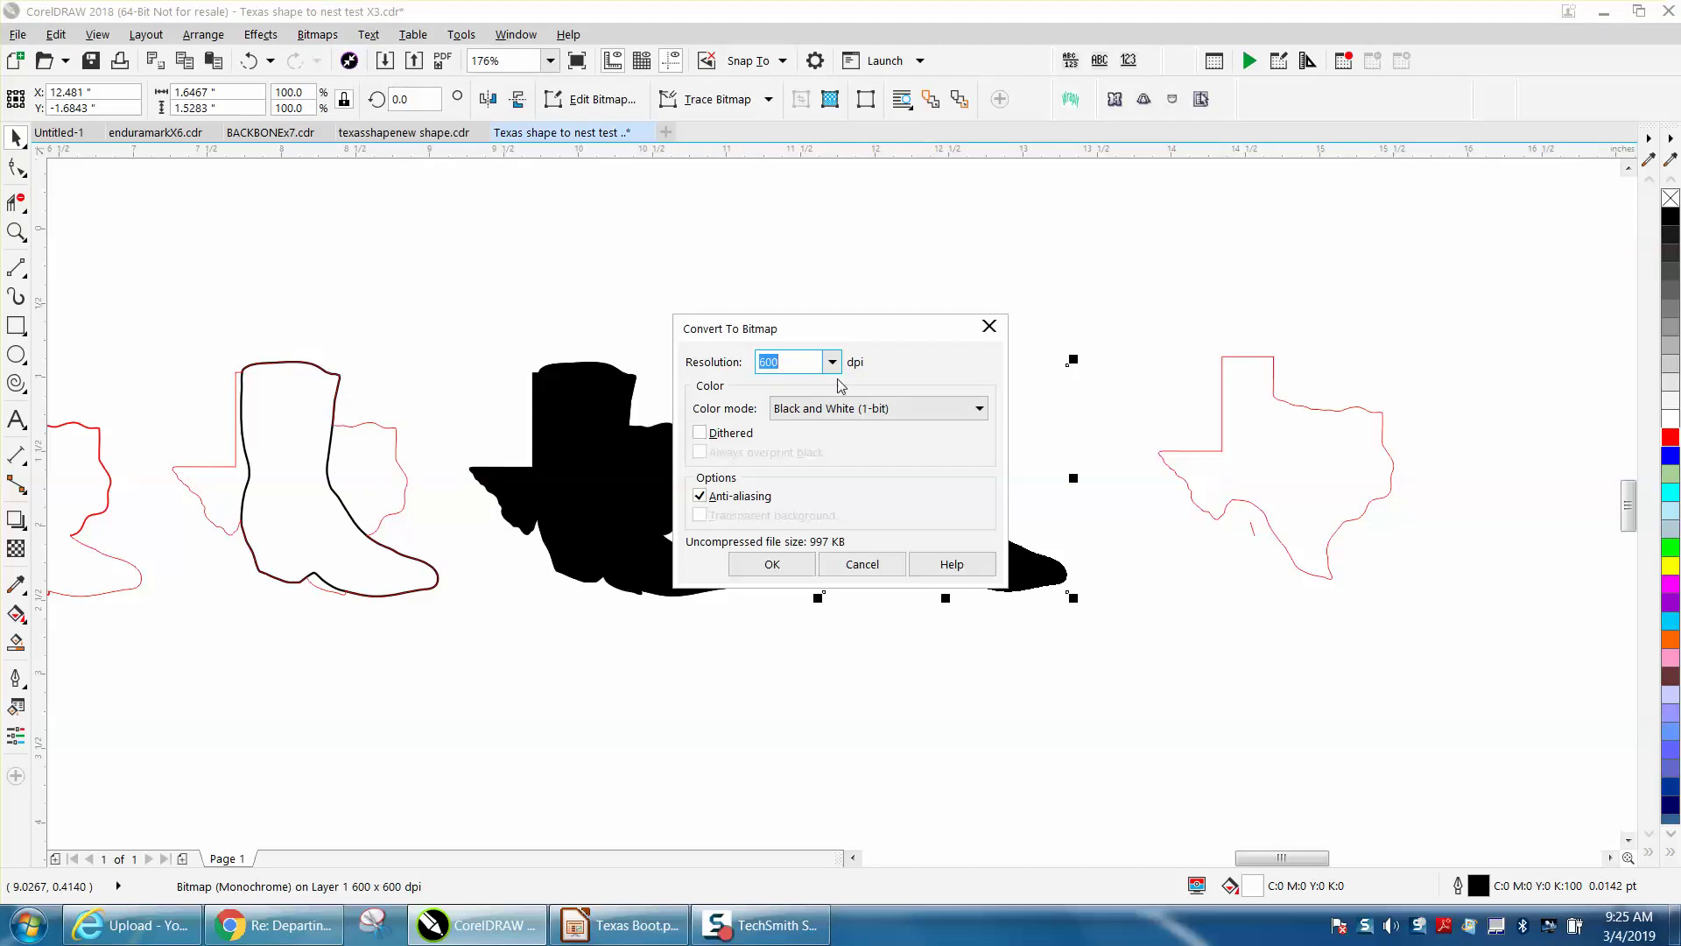
{"action": "left_click", "coordinate": [771, 565]}
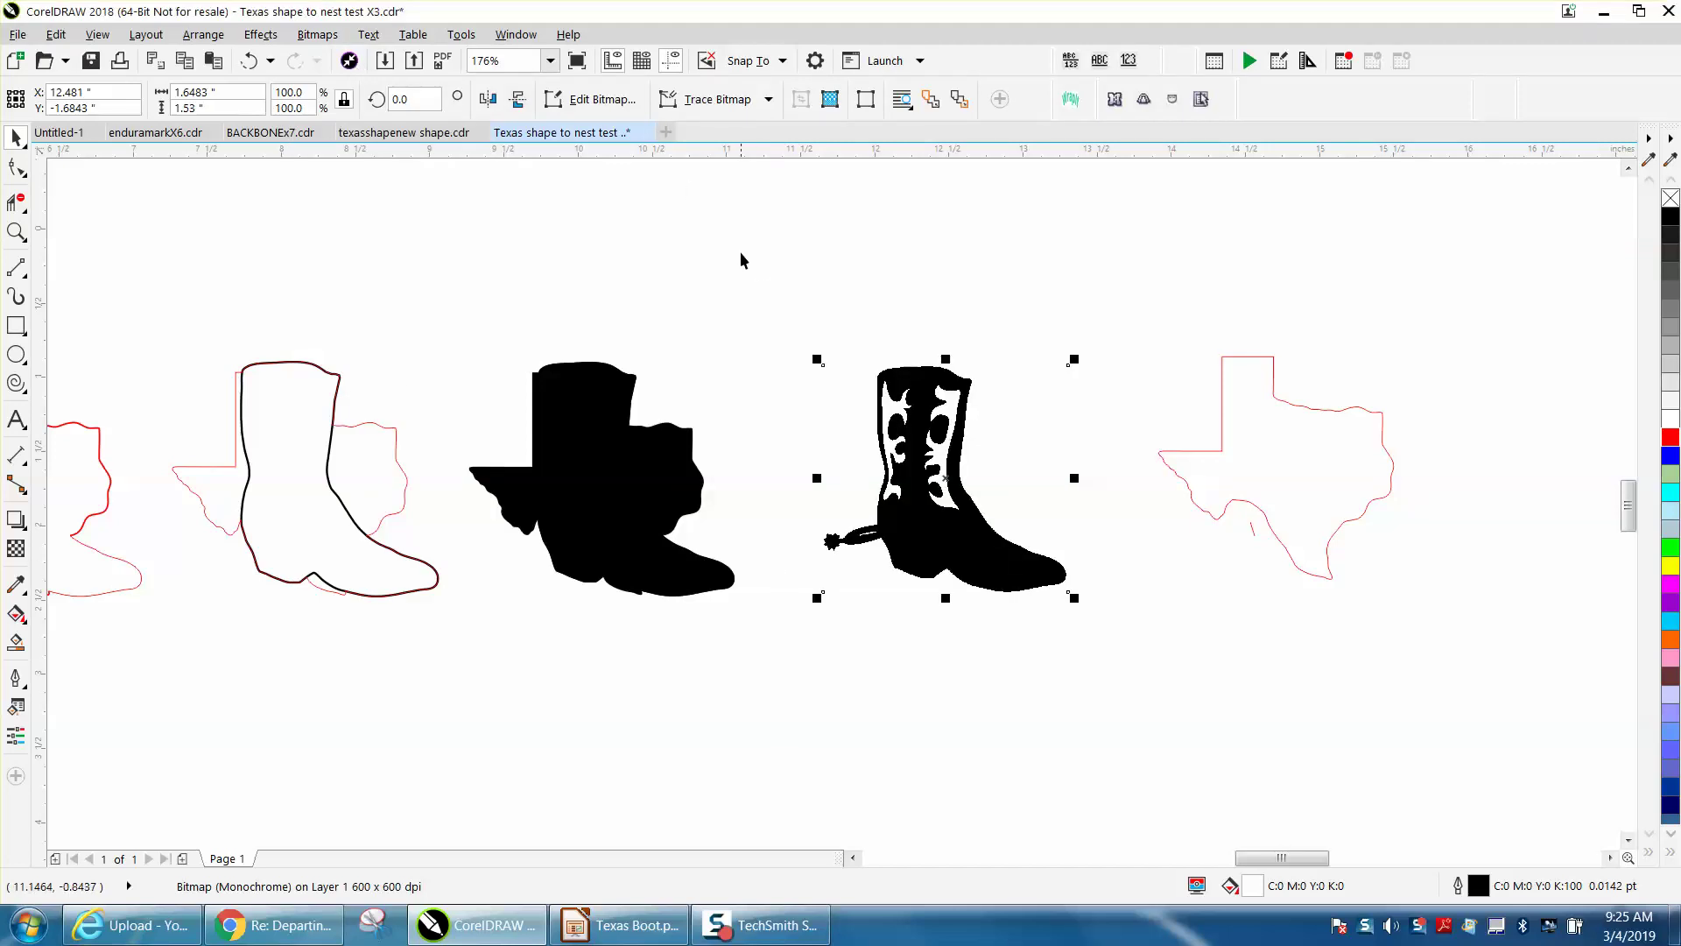
Step: Outline-trace the boot bitmap as Clipart with smoothing 25, removing the background and keeping the original image
{"action": "left_click", "coordinate": [732, 105]}
{"action": "key", "text": "Escape"}
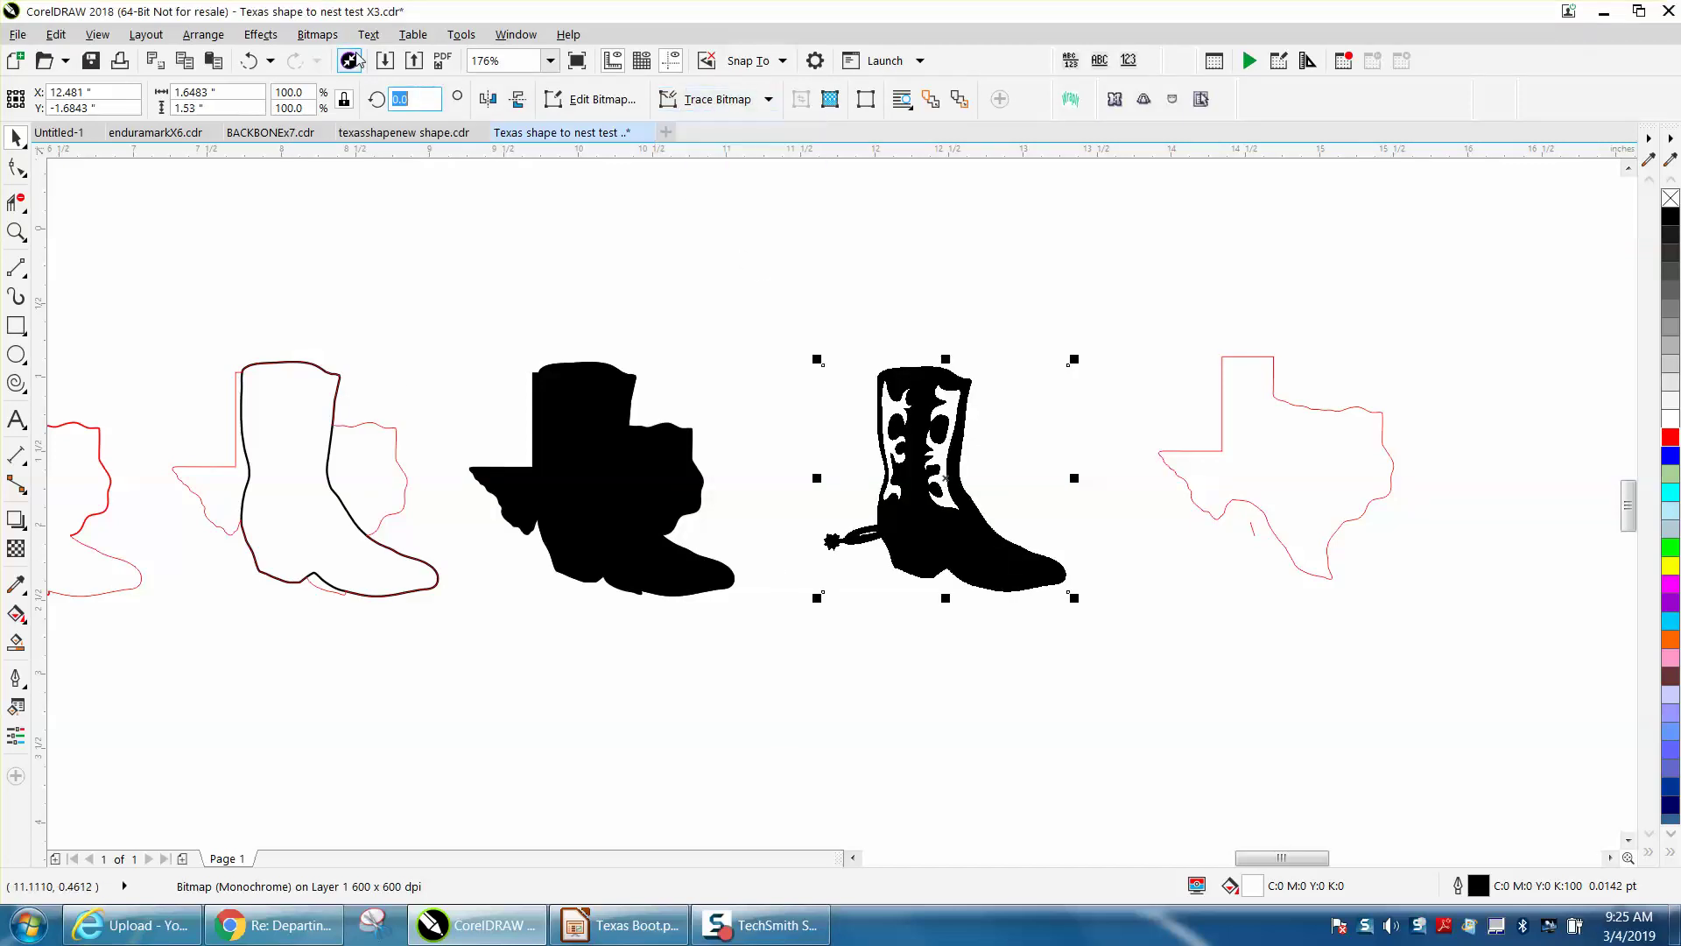
{"action": "left_click", "coordinate": [319, 35]}
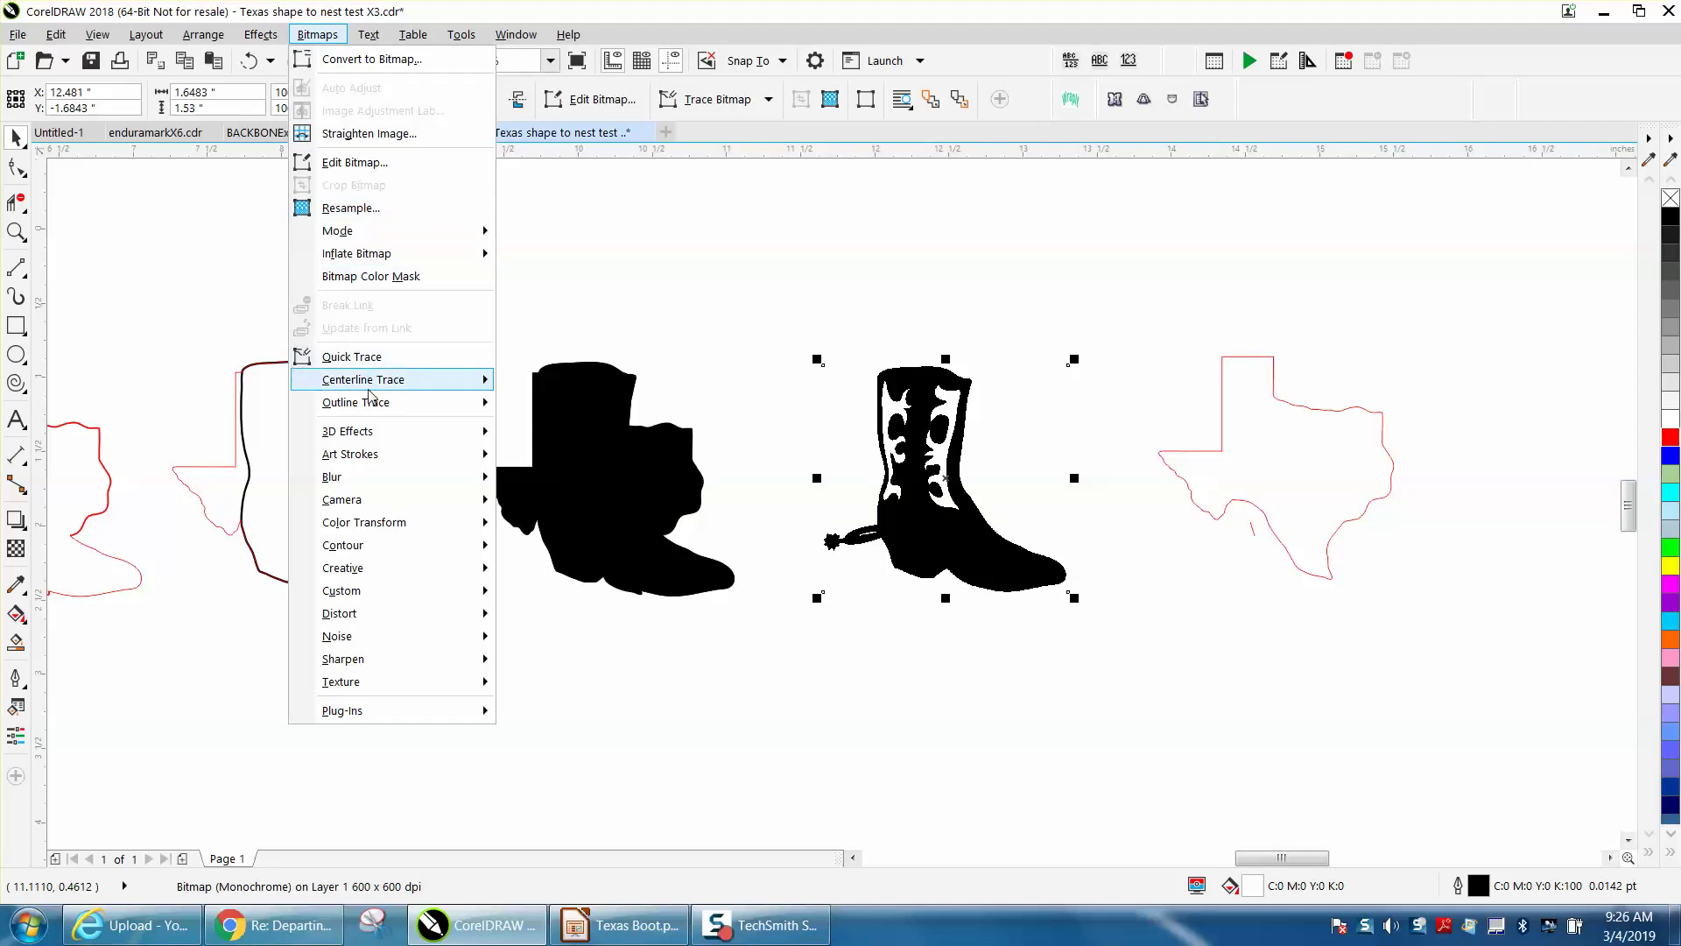
{"action": "mouse_move", "coordinate": [372, 405]}
{"action": "left_click", "coordinate": [563, 474]}
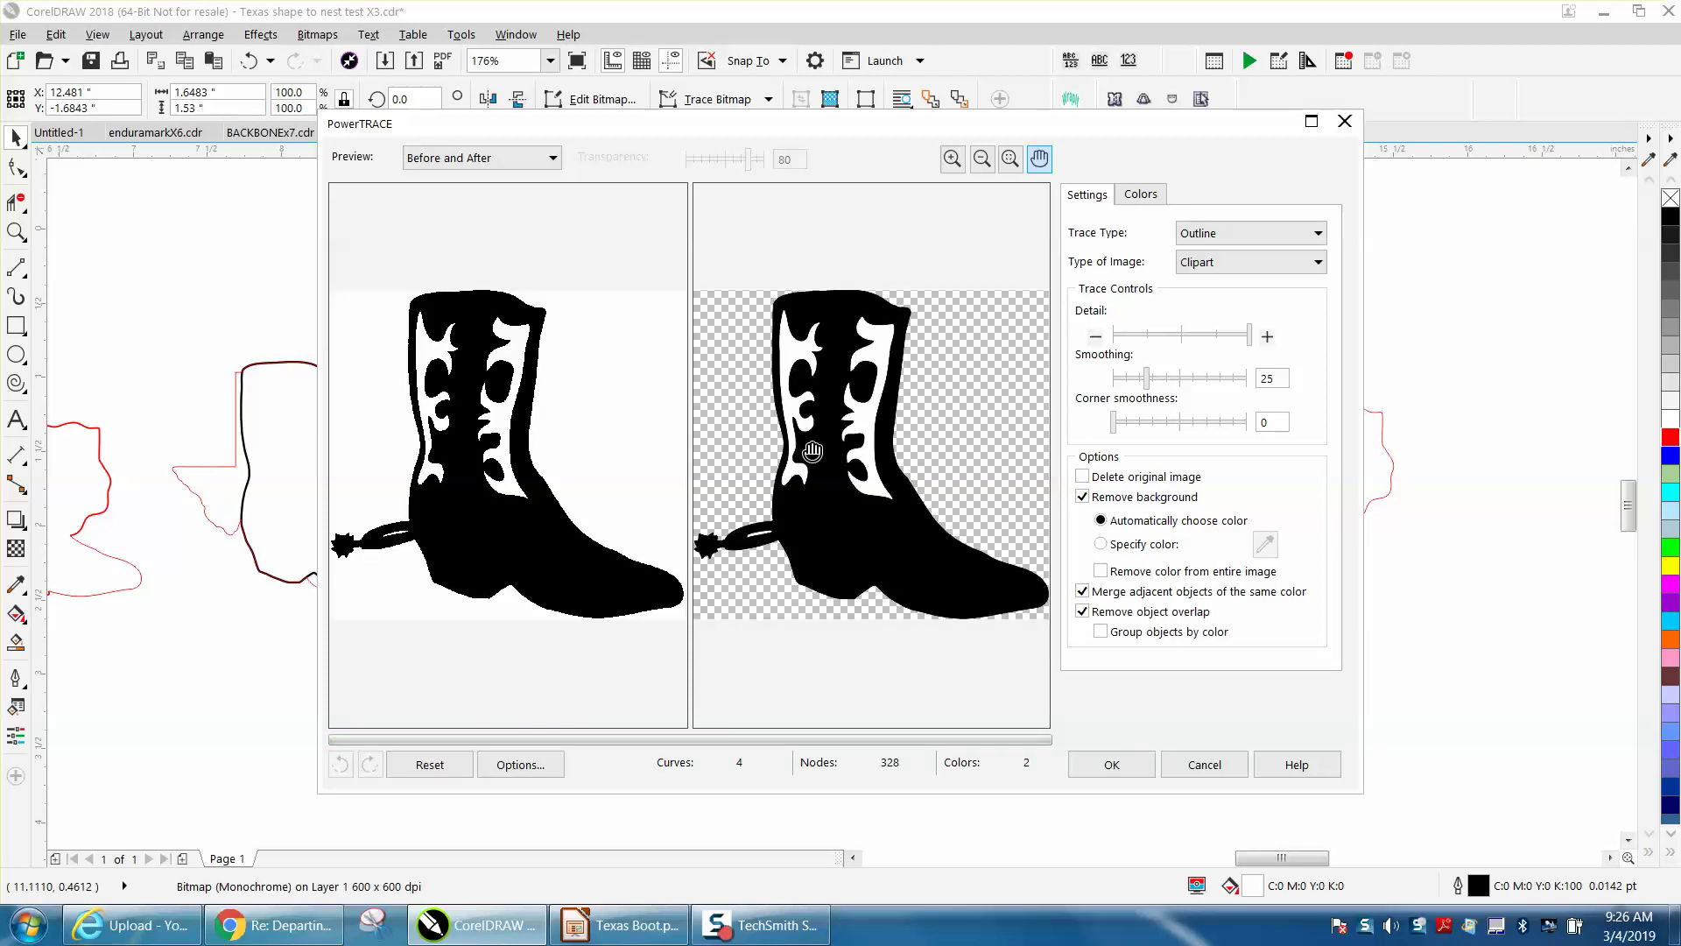
{"action": "left_click", "coordinate": [1110, 765]}
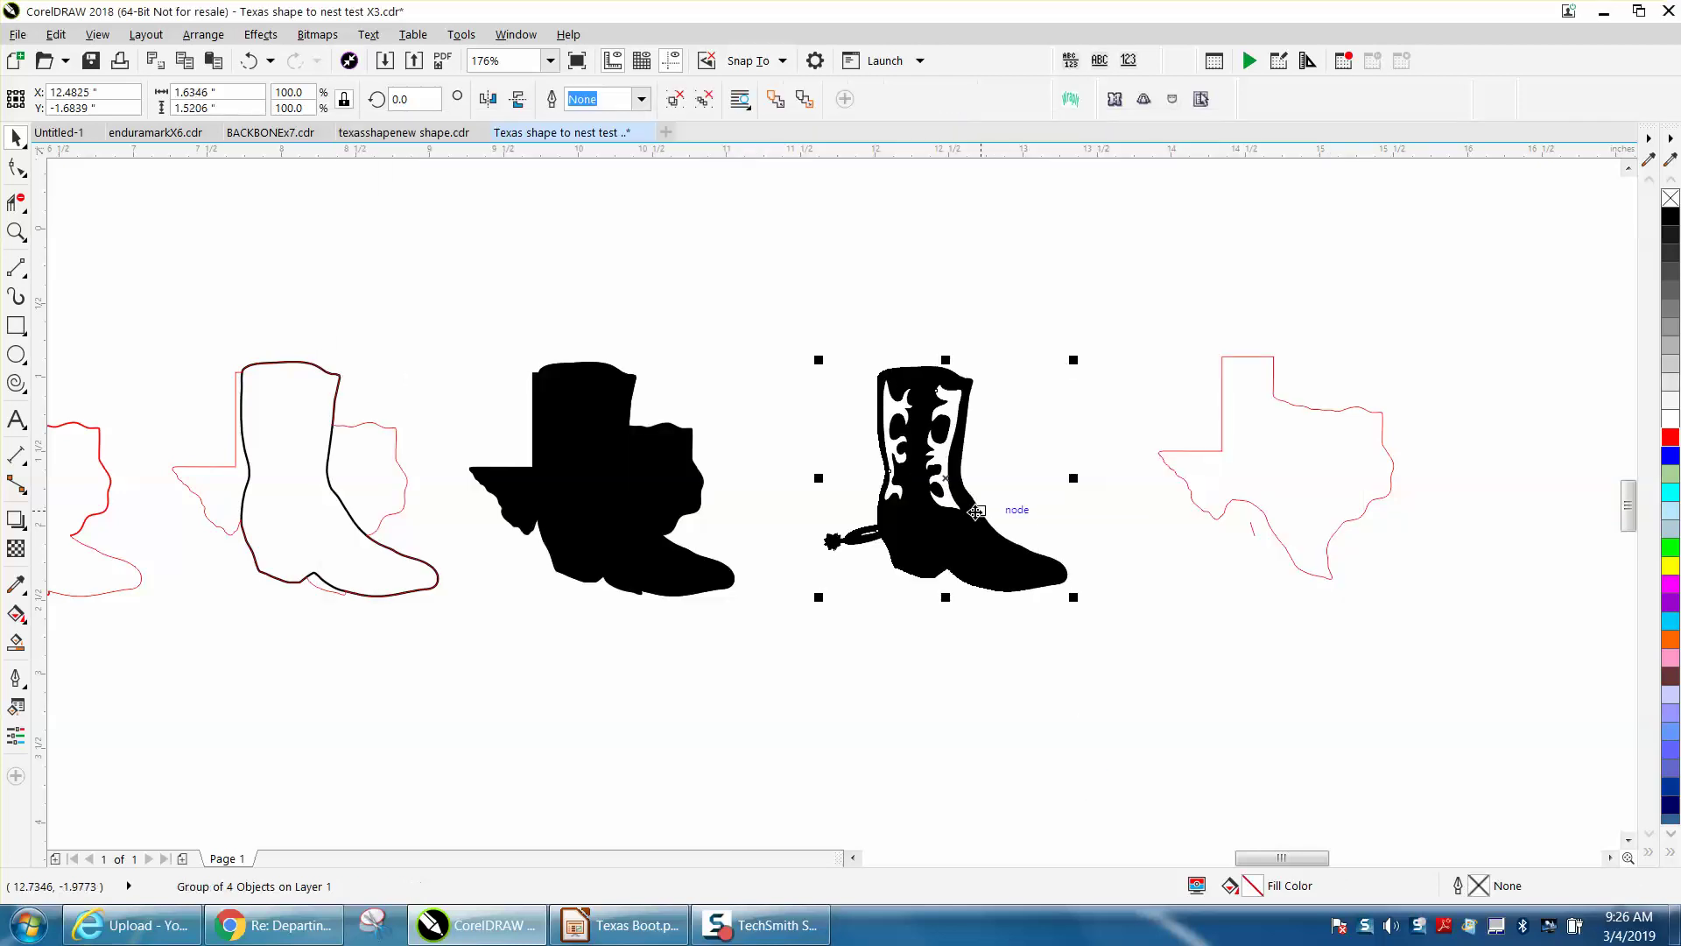
Step: Move the traced boot beyond the Texas outline and place a yellow rectangle about 2.19 by 2.5 inches behind it
{"action": "scroll", "coordinate": [946, 473], "scroll_direction": "down", "scroll_amount": 2}
{"action": "left_click_drag", "start_coordinate": [946, 473], "coordinate": [1285, 478]}
{"action": "left_click", "coordinate": [16, 325]}
{"action": "left_click_drag", "start_coordinate": [1205, 386], "coordinate": [1389, 596]}
{"action": "left_click", "coordinate": [1670, 568]}
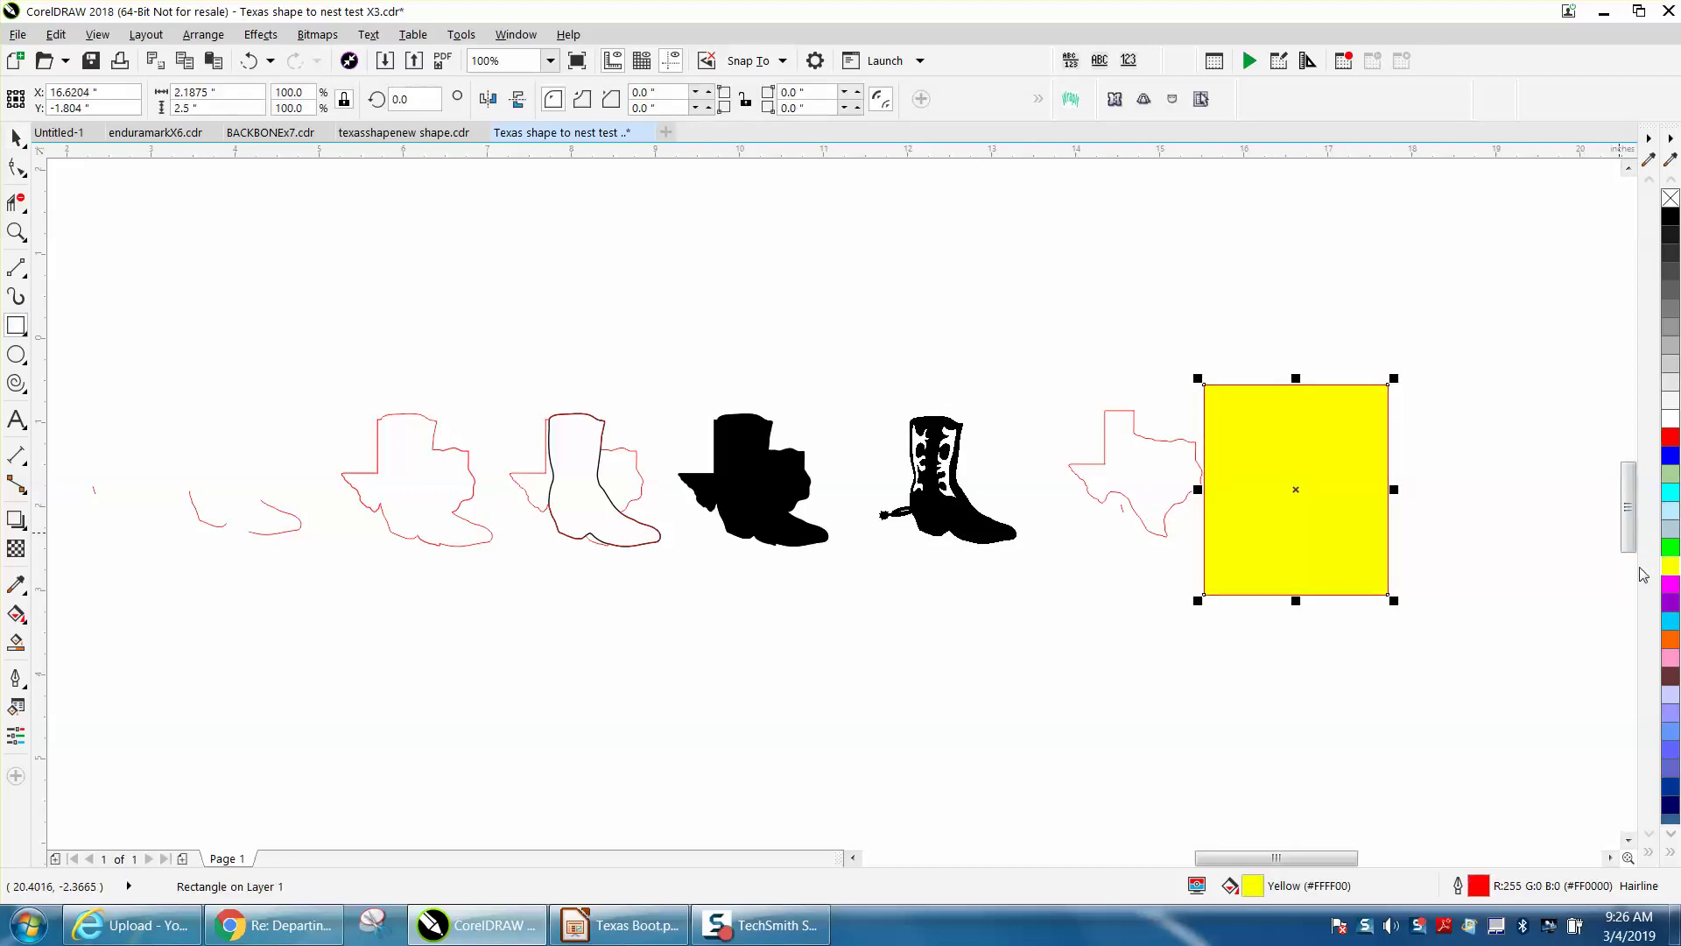
{"action": "key", "text": "shift+Page_Down"}
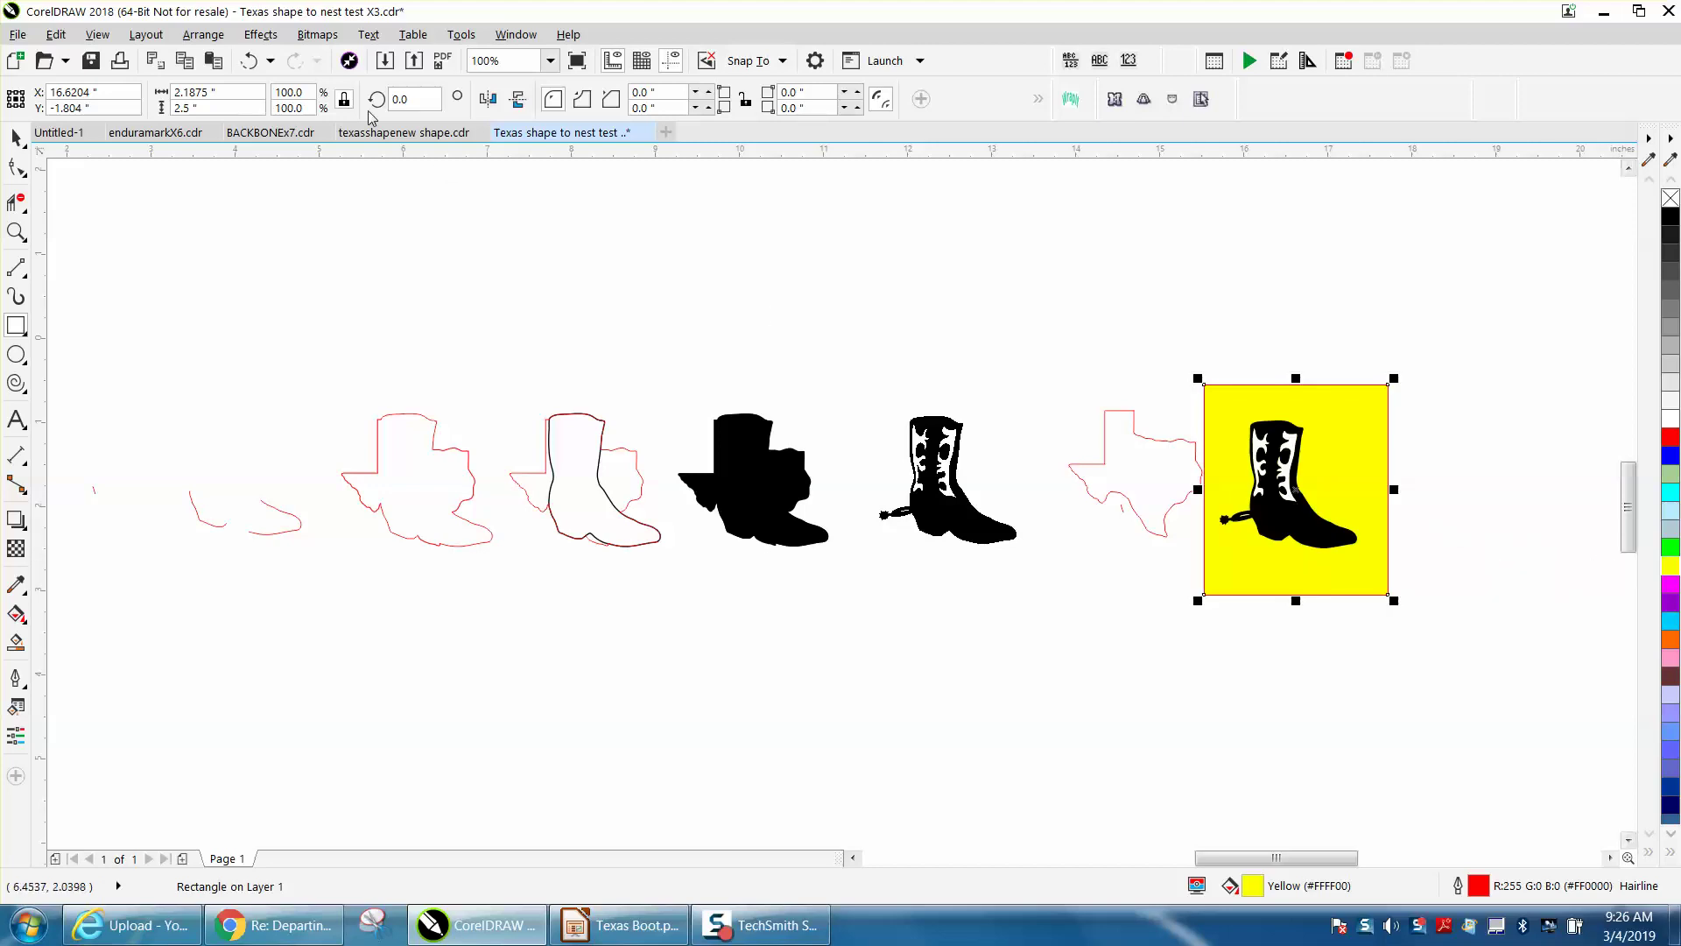
{"action": "left_click", "coordinate": [210, 36]}
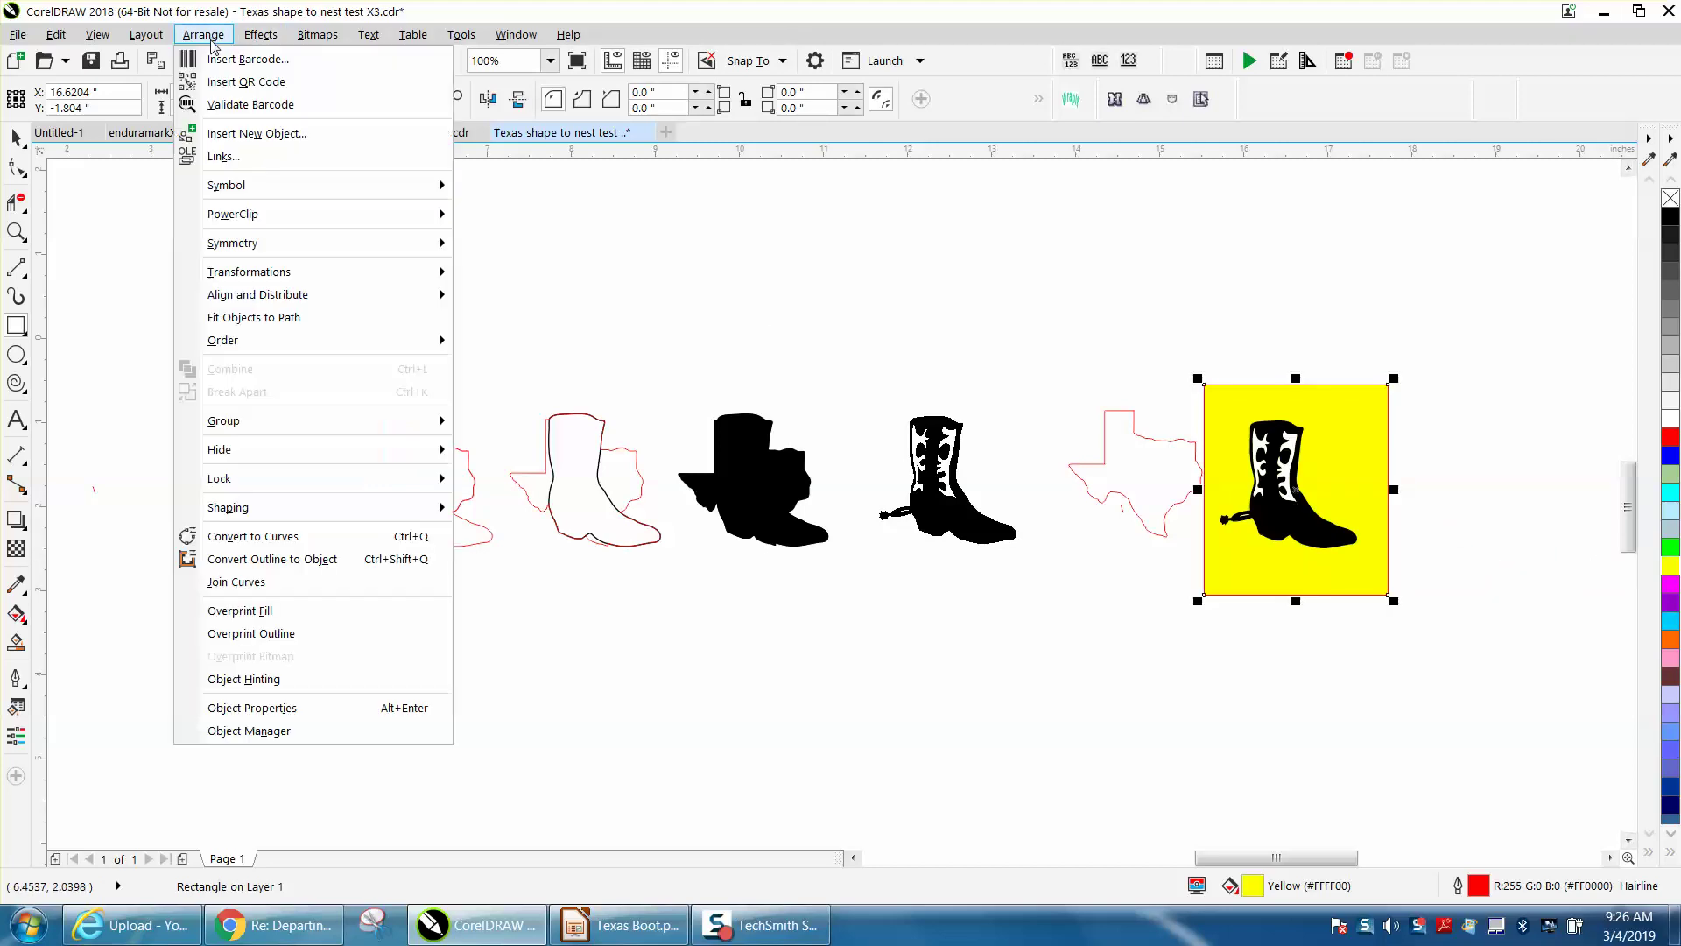
{"action": "mouse_move", "coordinate": [253, 350]}
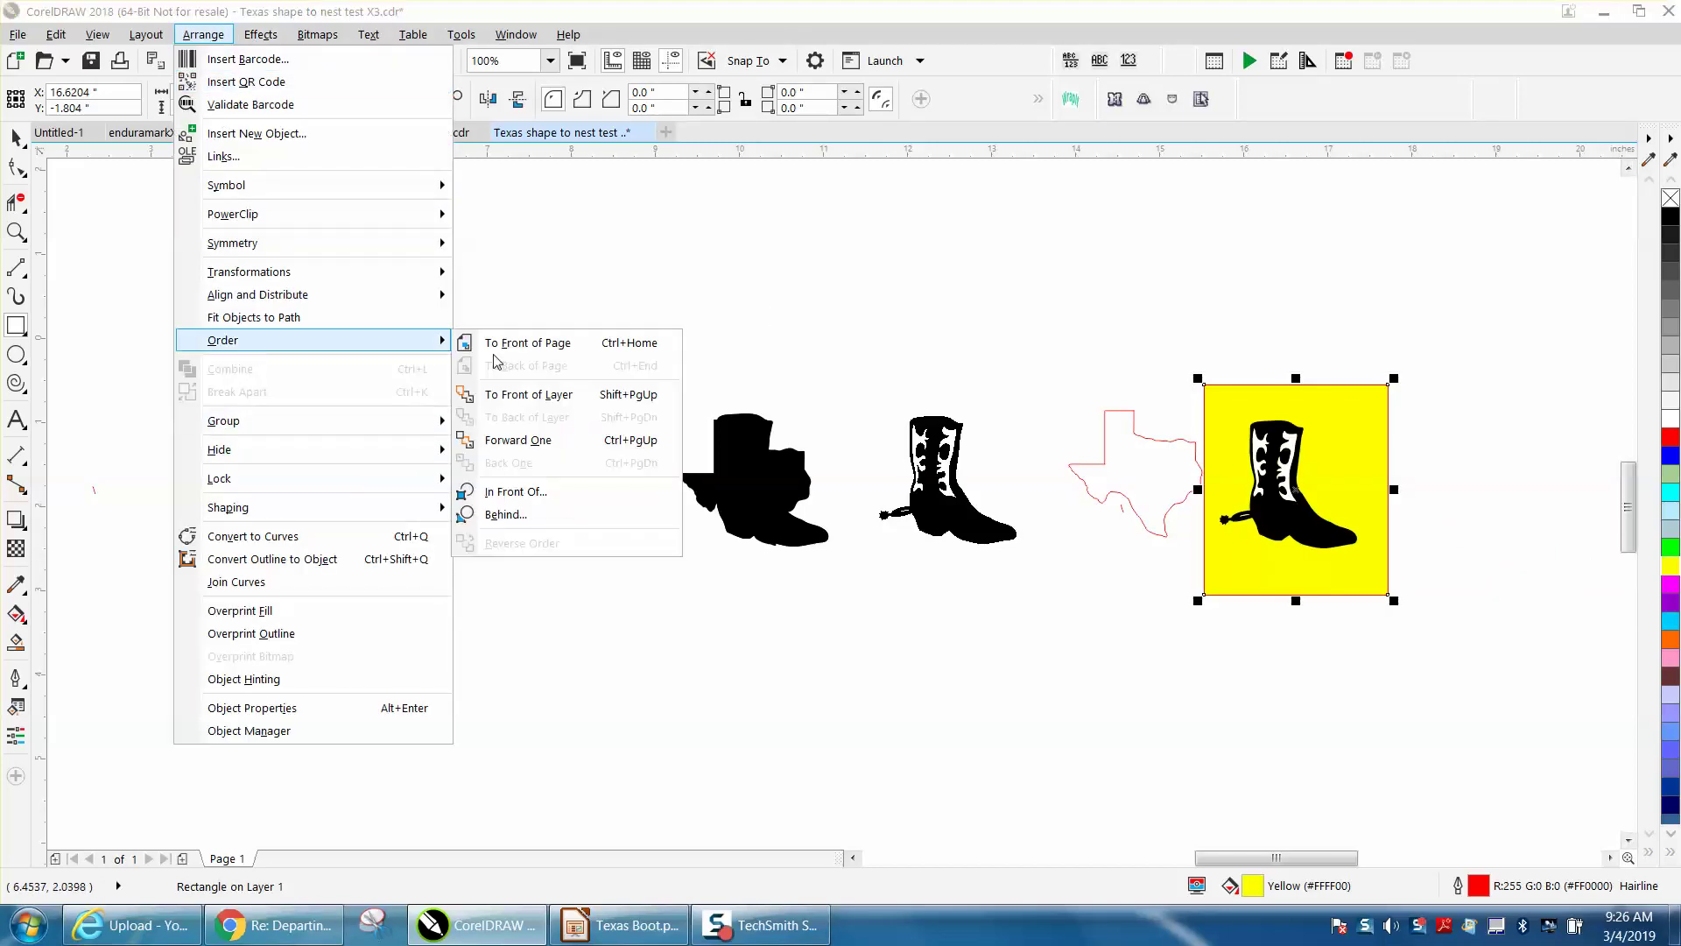
Step: Ungroup the traced boot on the yellow rectangle into separate objects
{"action": "left_click", "coordinate": [15, 233]}
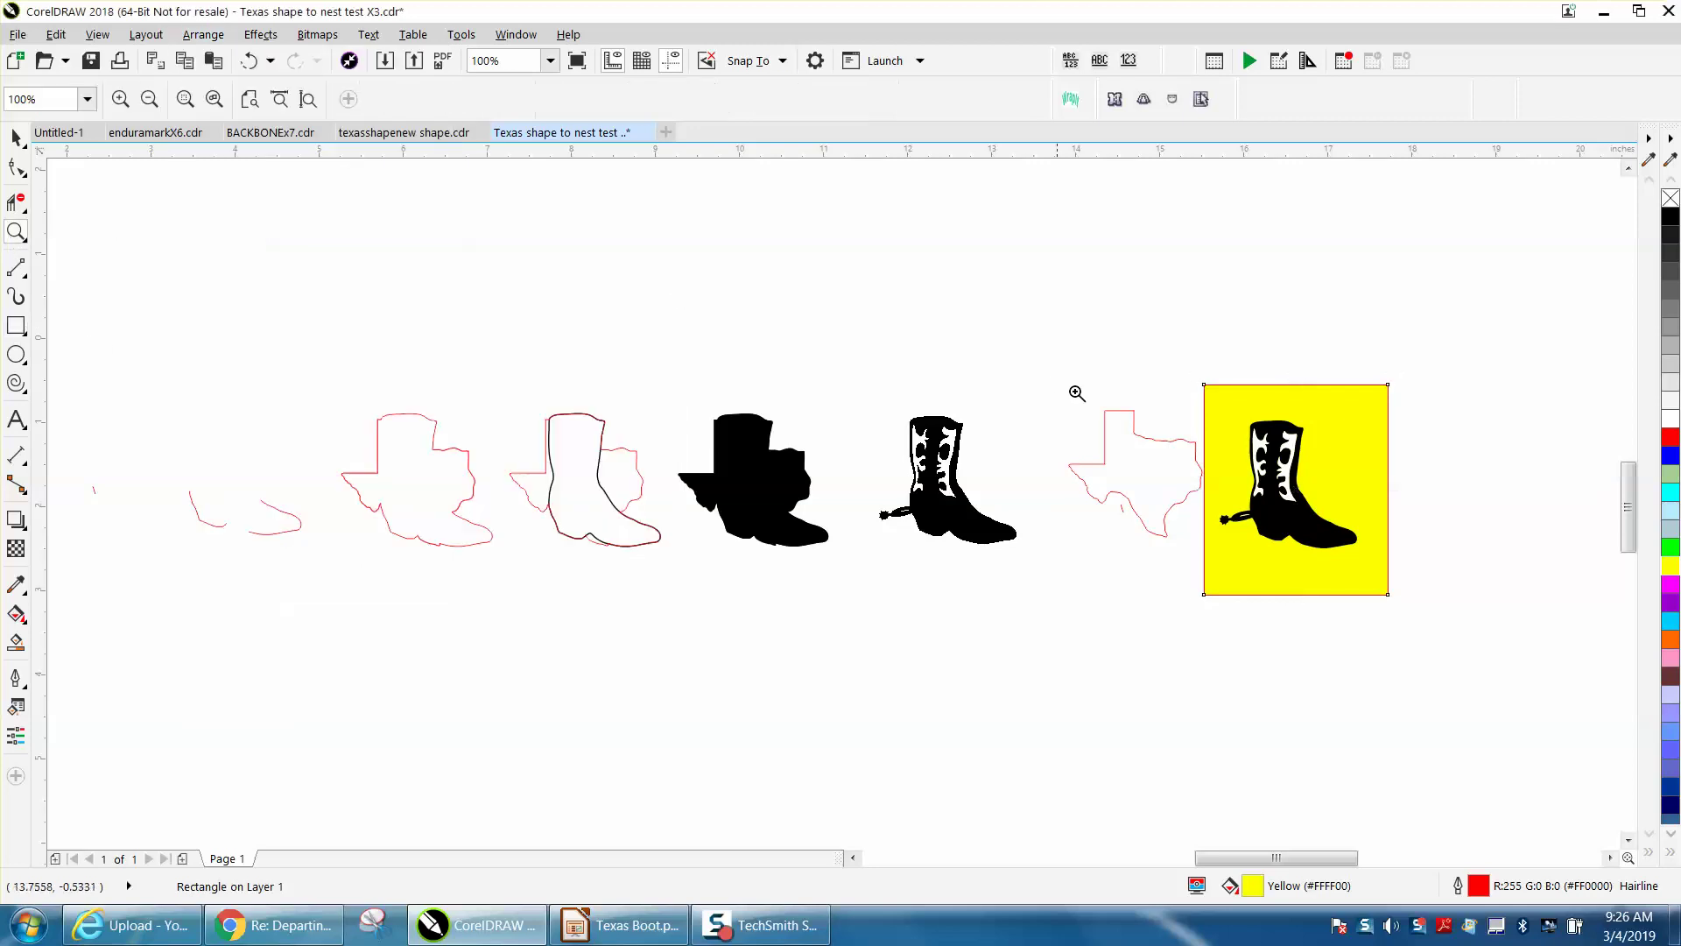
{"action": "left_click_drag", "start_coordinate": [1202, 386], "coordinate": [1419, 594]}
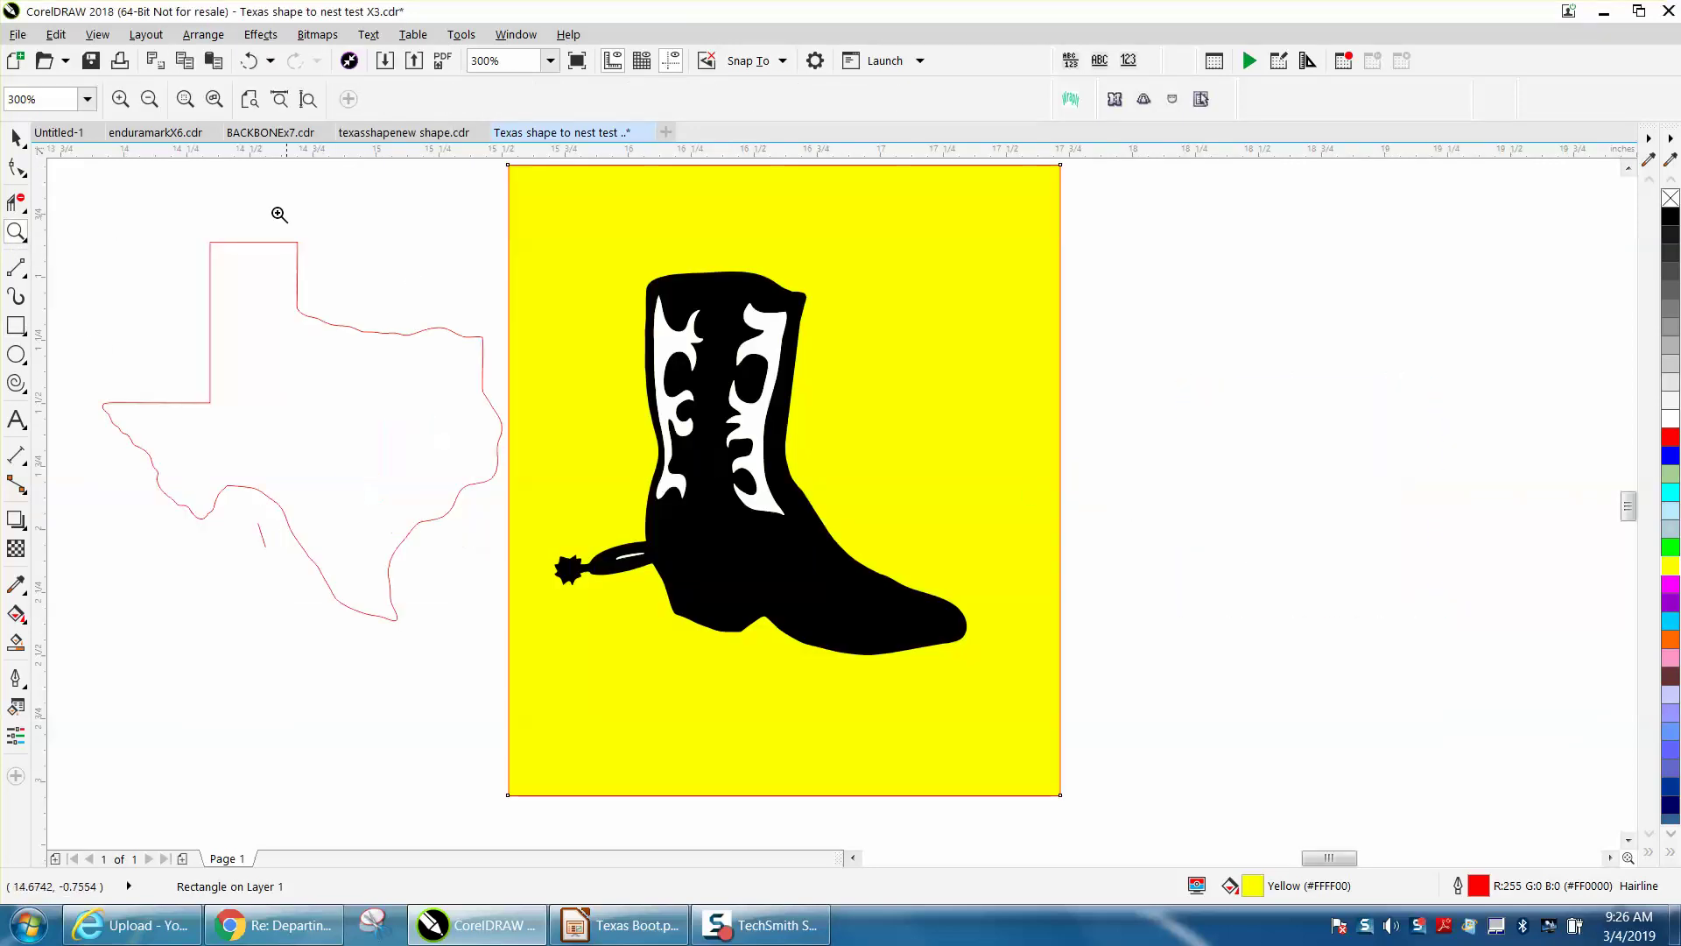
{"action": "left_click", "coordinate": [15, 137]}
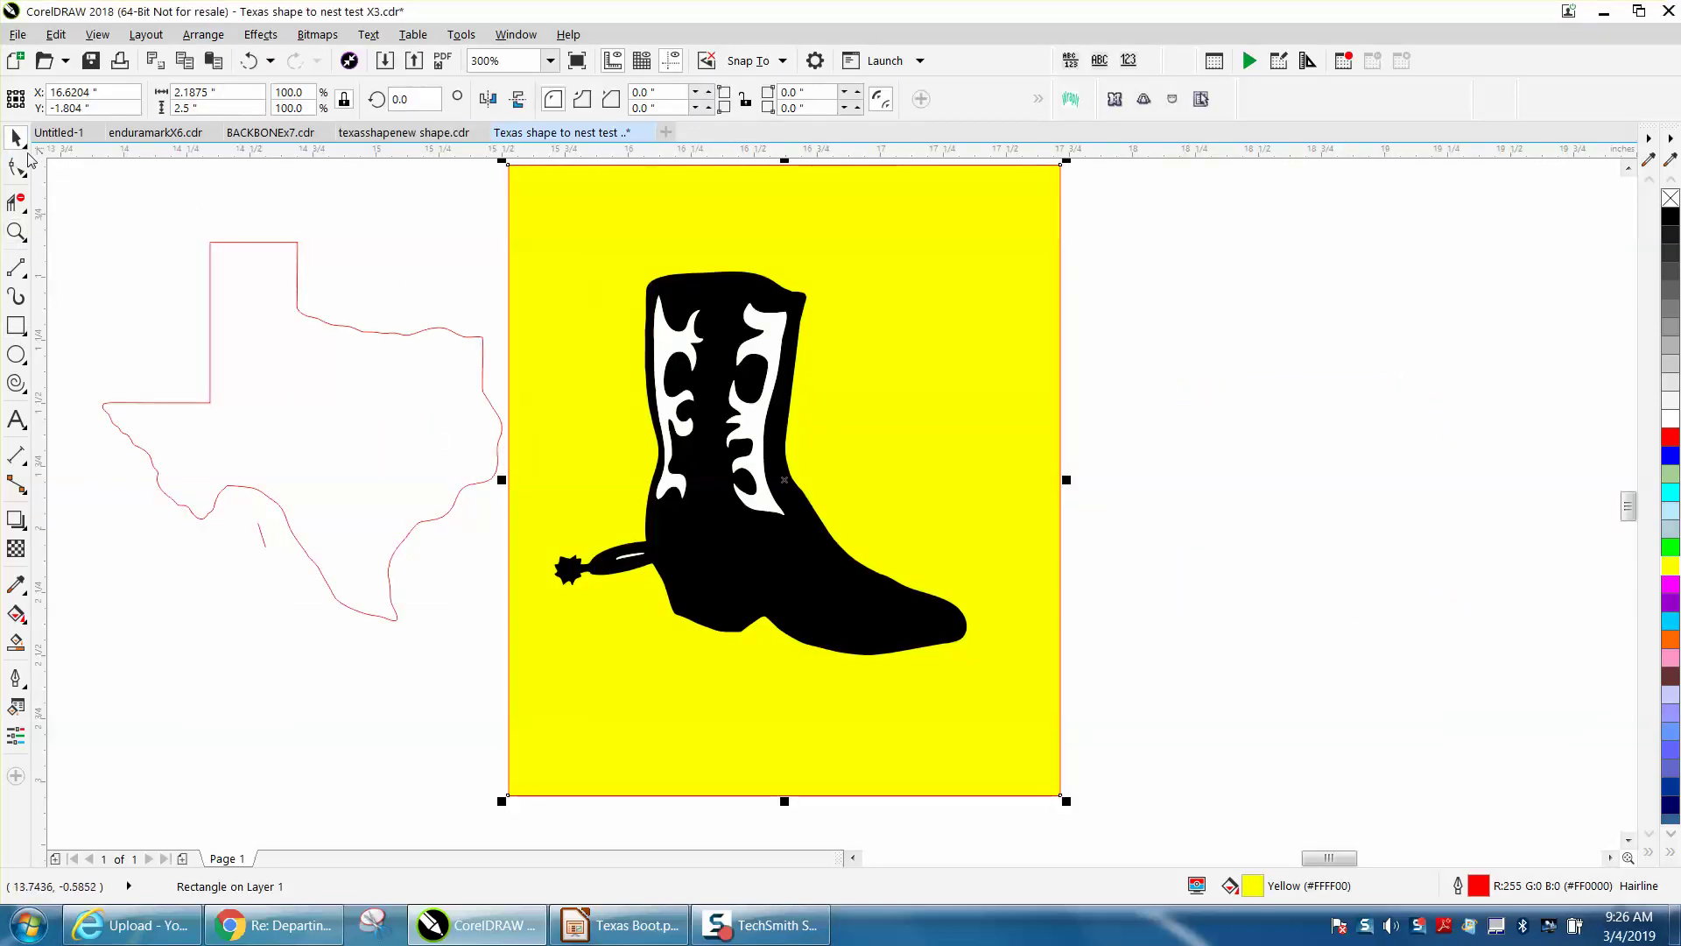
{"action": "left_click", "coordinate": [386, 212]}
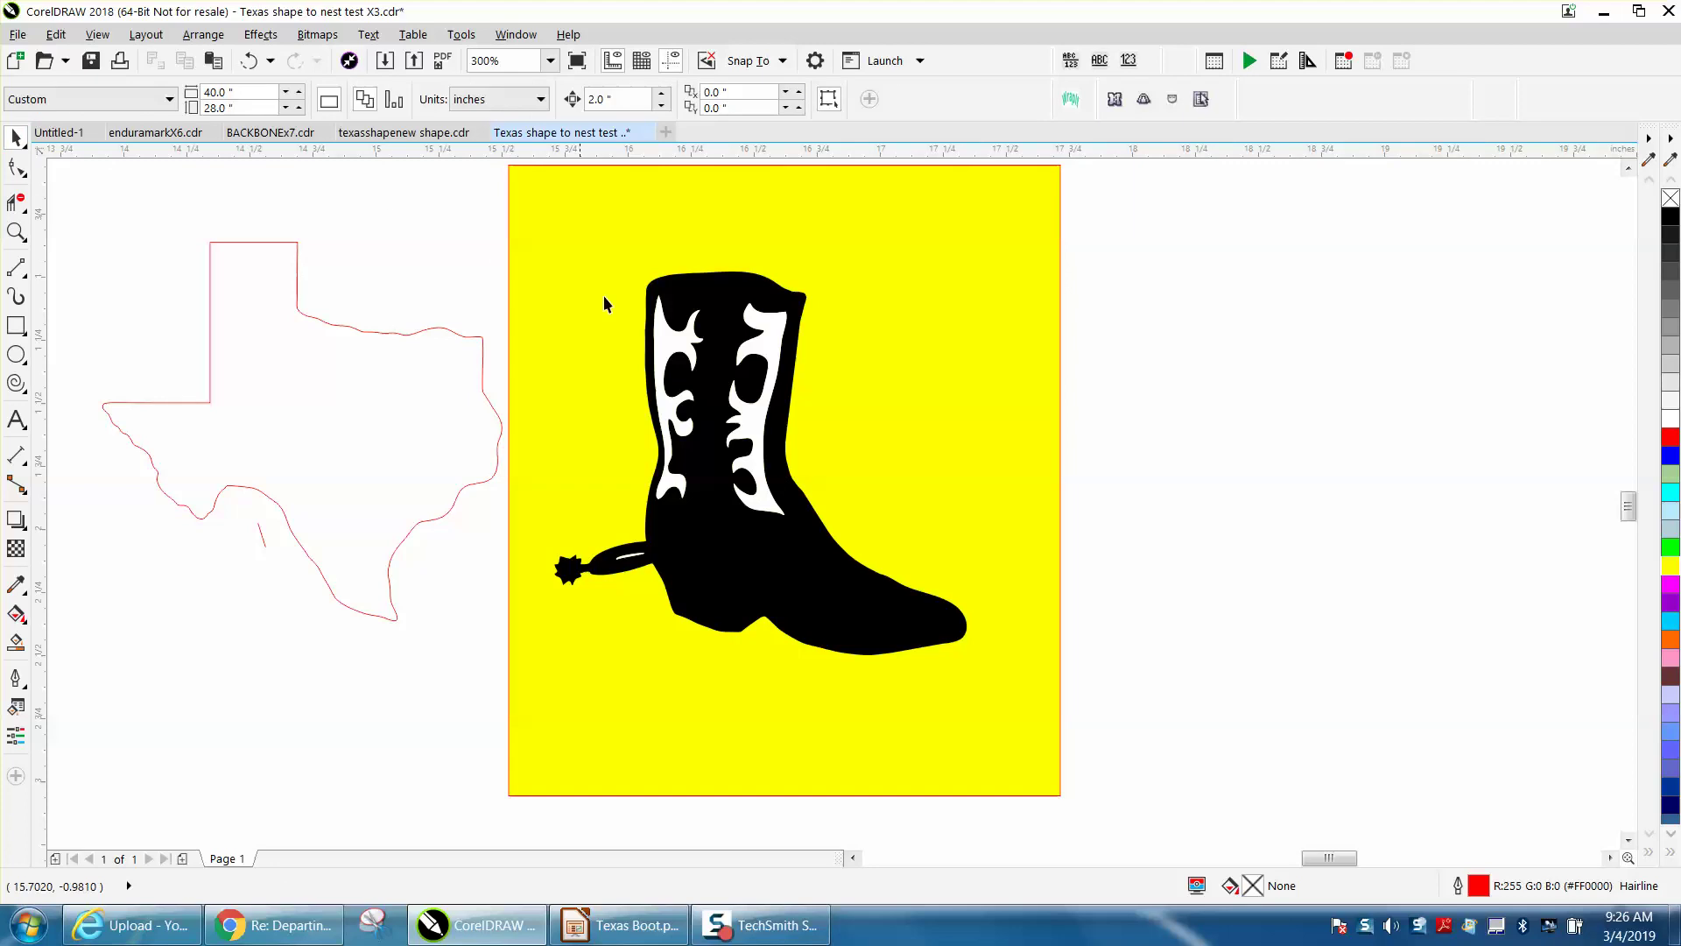
{"action": "left_click", "coordinate": [670, 340]}
{"action": "left_click", "coordinate": [217, 38]}
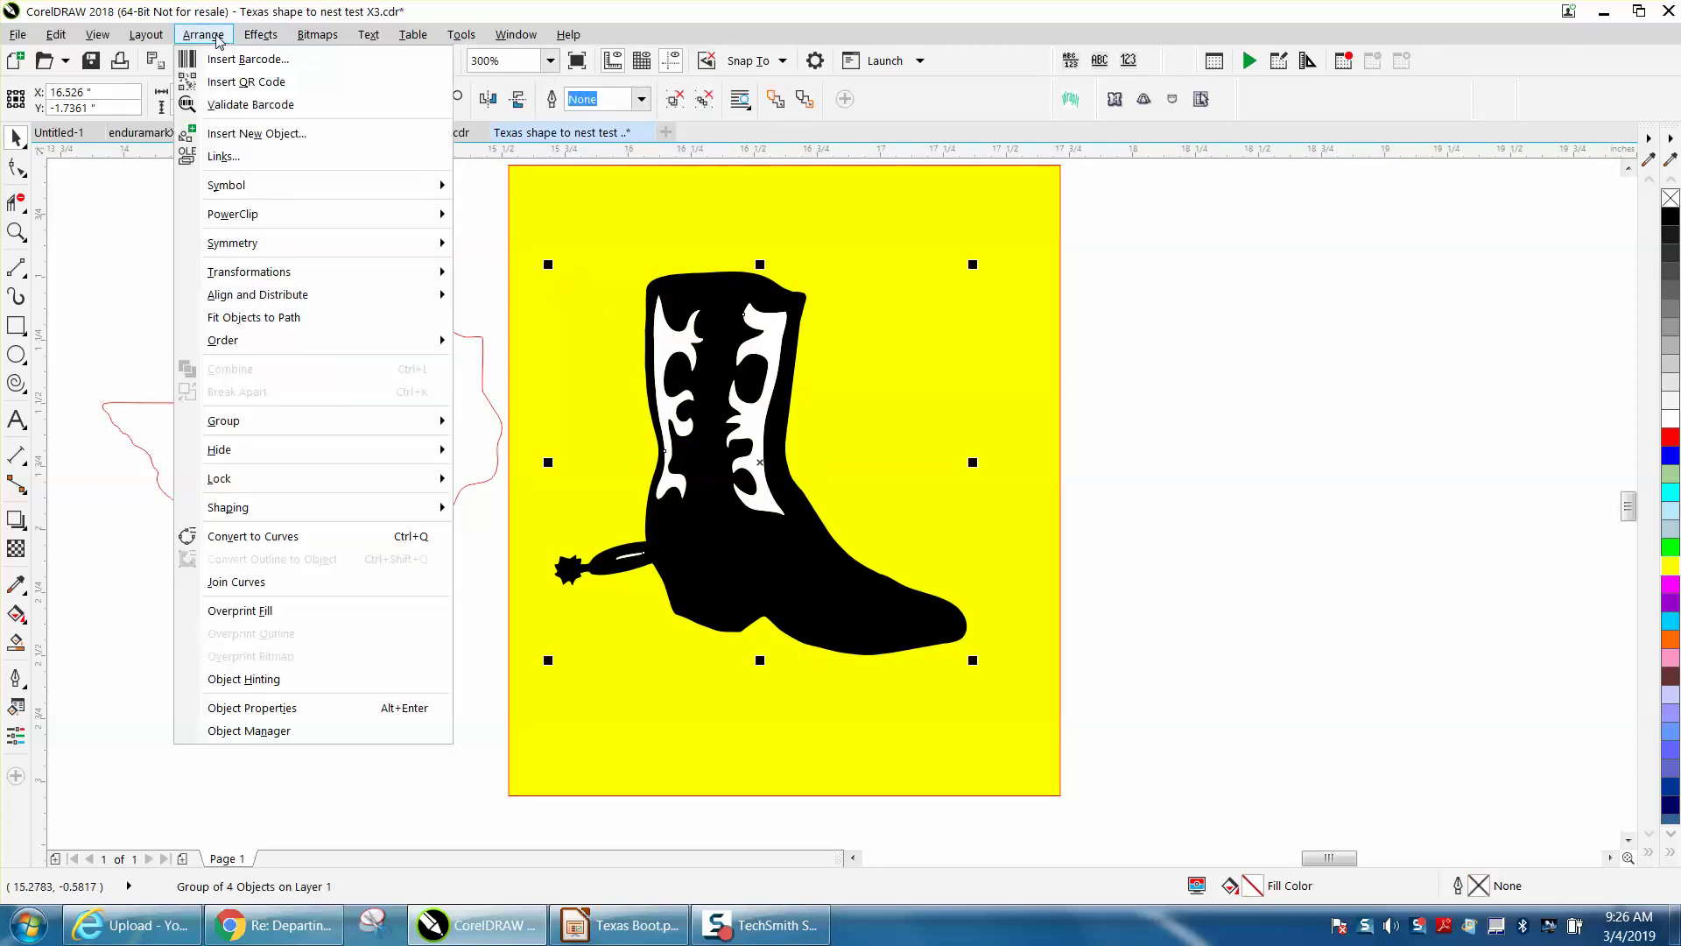
{"action": "mouse_move", "coordinate": [280, 430]}
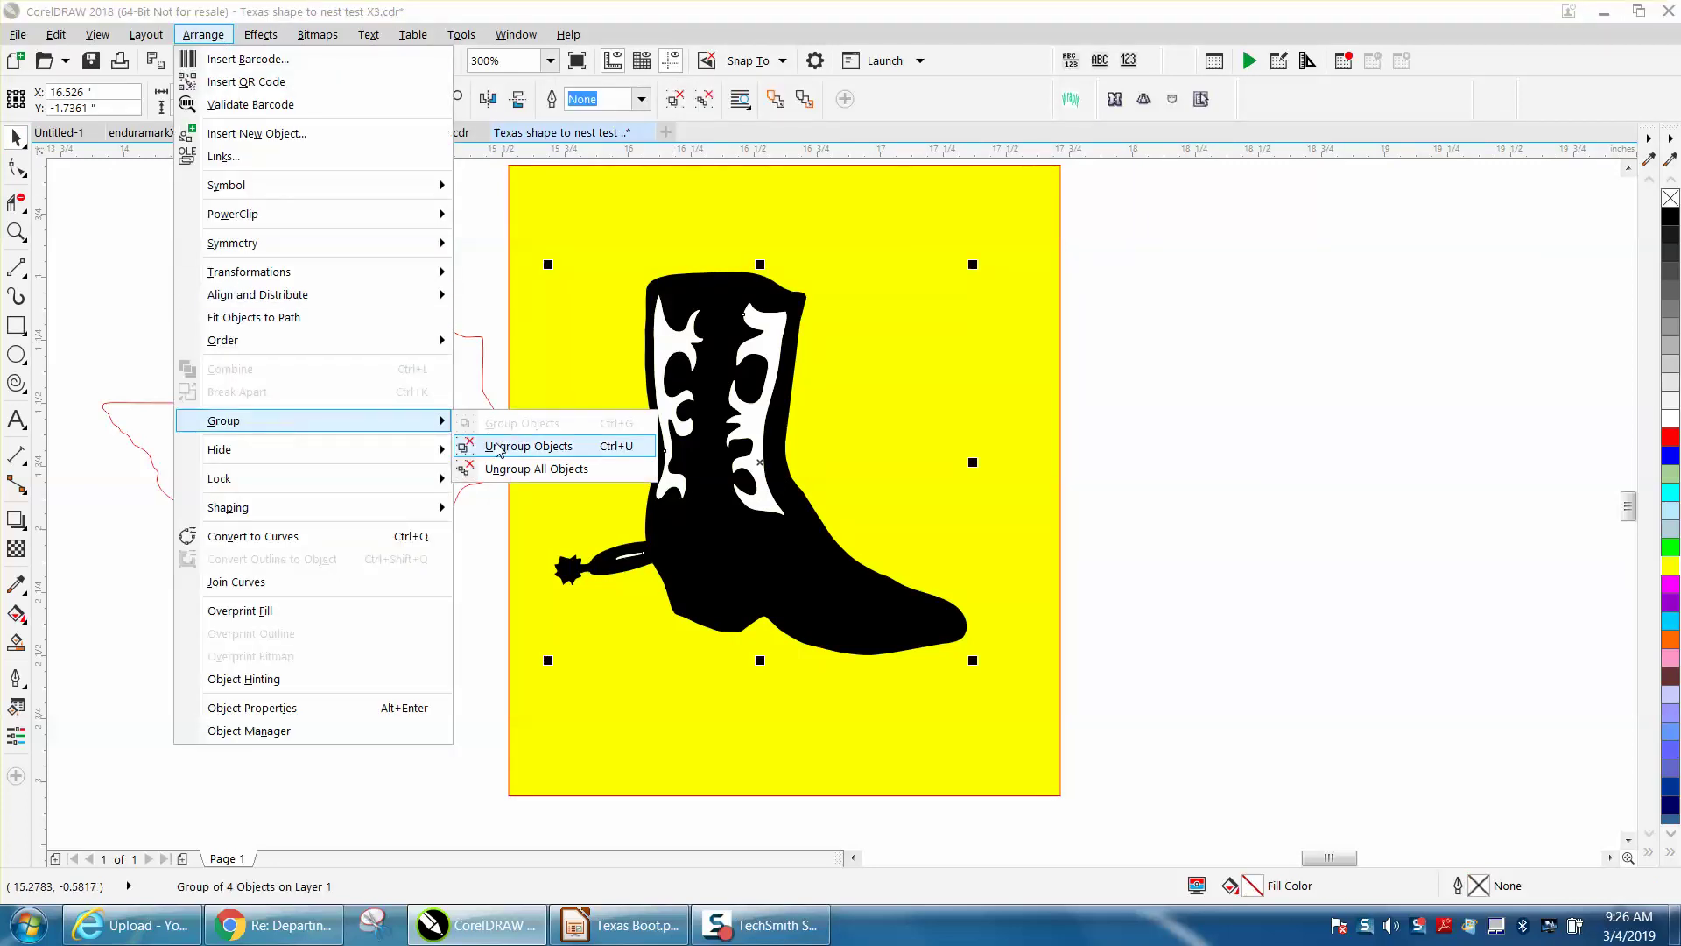
{"action": "left_click", "coordinate": [529, 445]}
Step: Delete the two white decorative pieces in the boot shaft and the white sliver in the spur strap
{"action": "left_click", "coordinate": [1063, 386]}
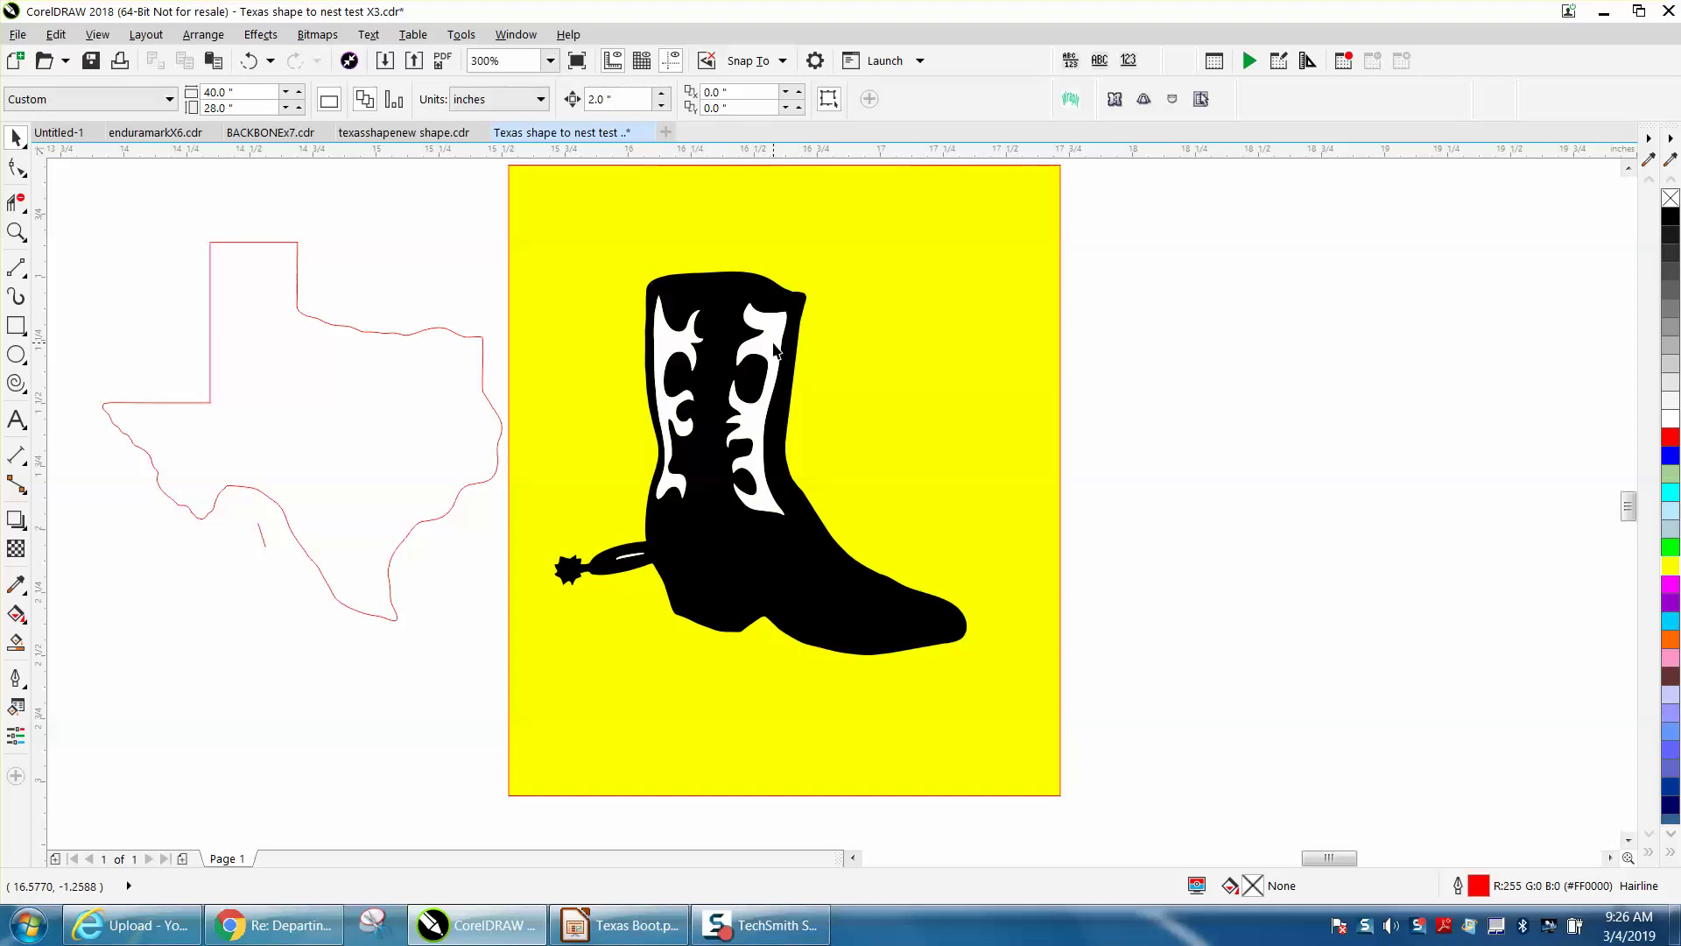
{"action": "left_click", "coordinate": [778, 350]}
{"action": "key", "text": "Delete"}
{"action": "left_click", "coordinate": [680, 355]}
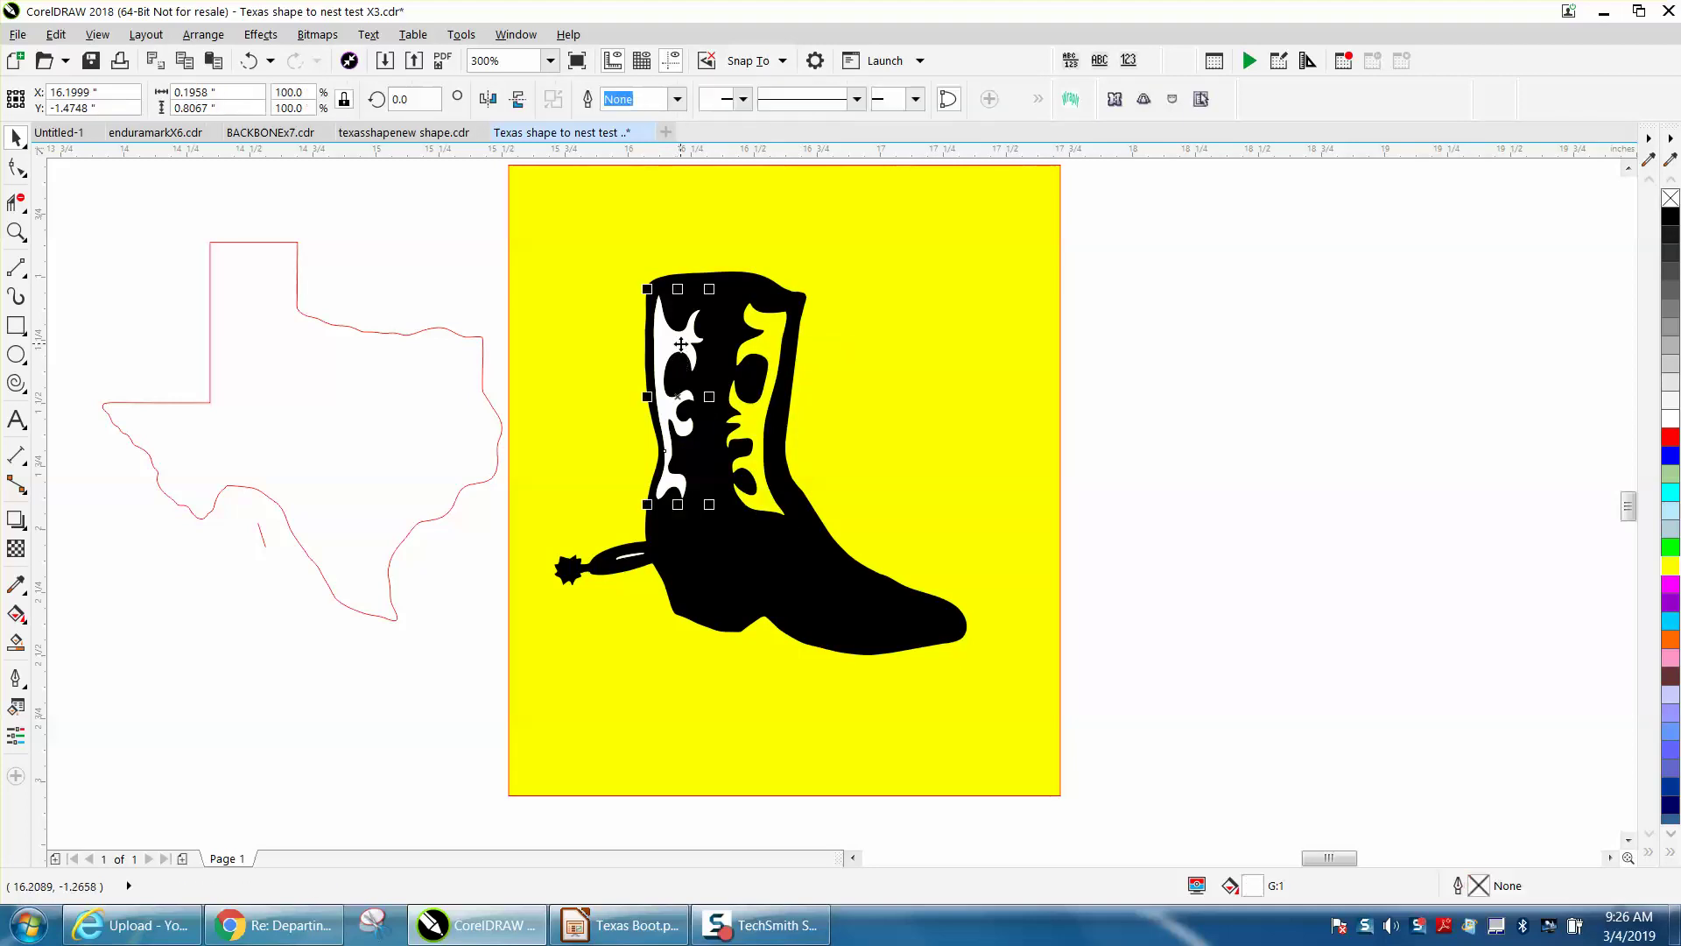
{"action": "key", "text": "Delete"}
{"action": "left_click", "coordinate": [633, 563]}
{"action": "key", "text": "Delete"}
Step: Remove the black fill from the boot curve and give it a red outline
{"action": "left_click", "coordinate": [723, 541]}
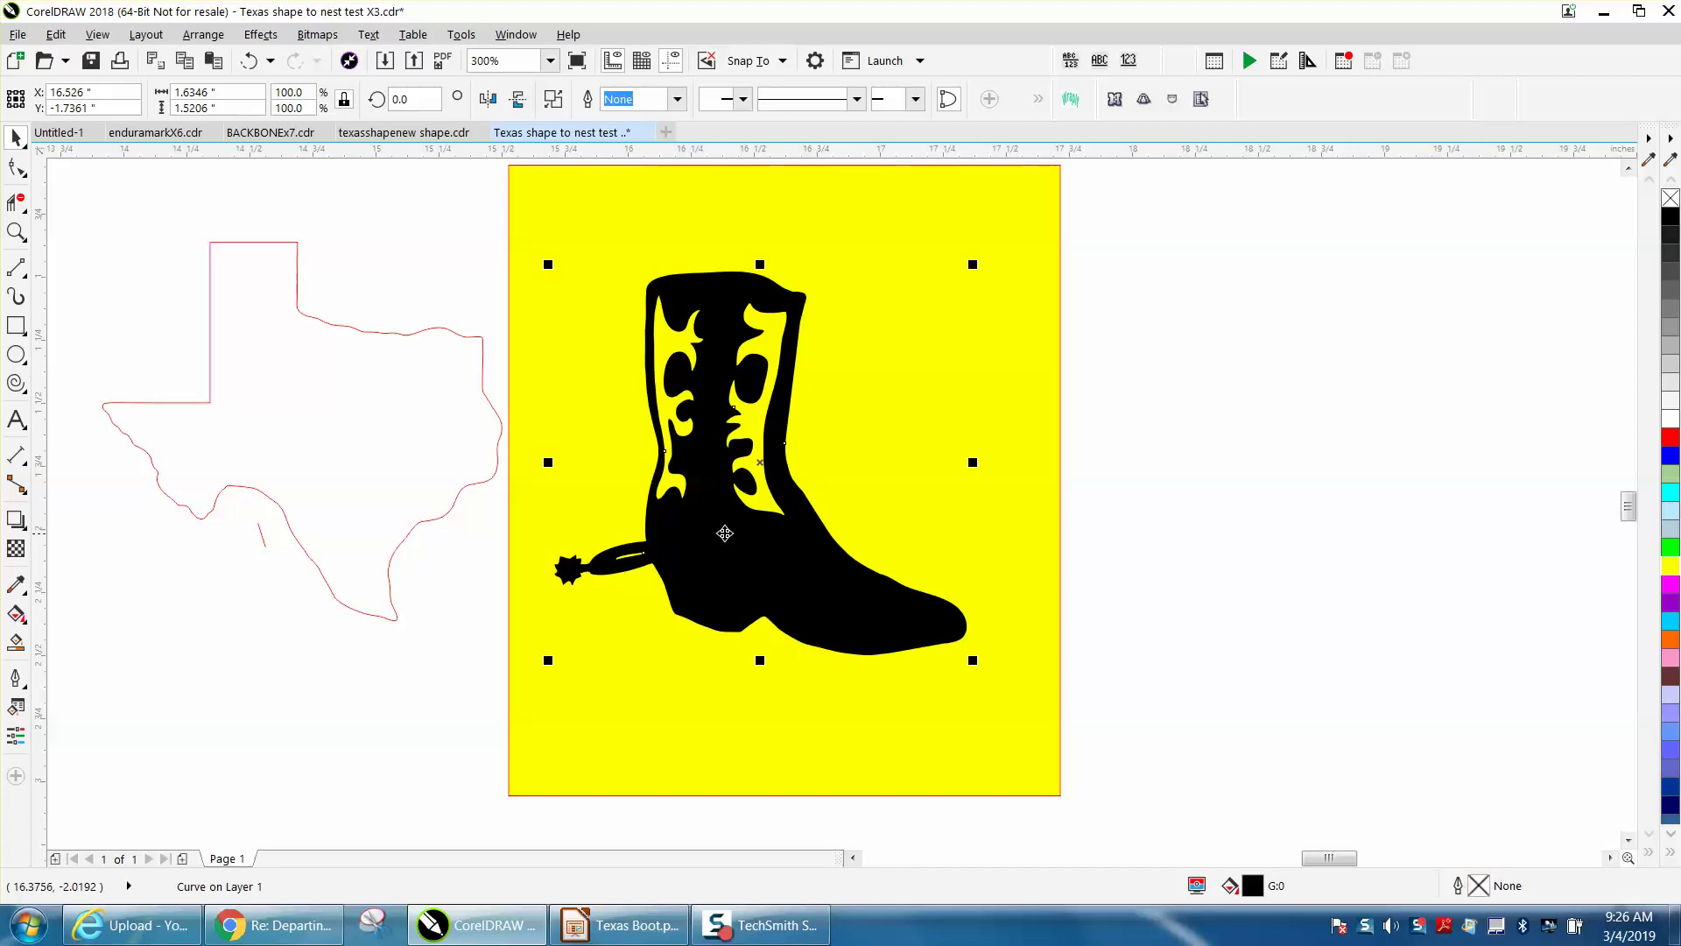
{"action": "left_click", "coordinate": [1670, 200]}
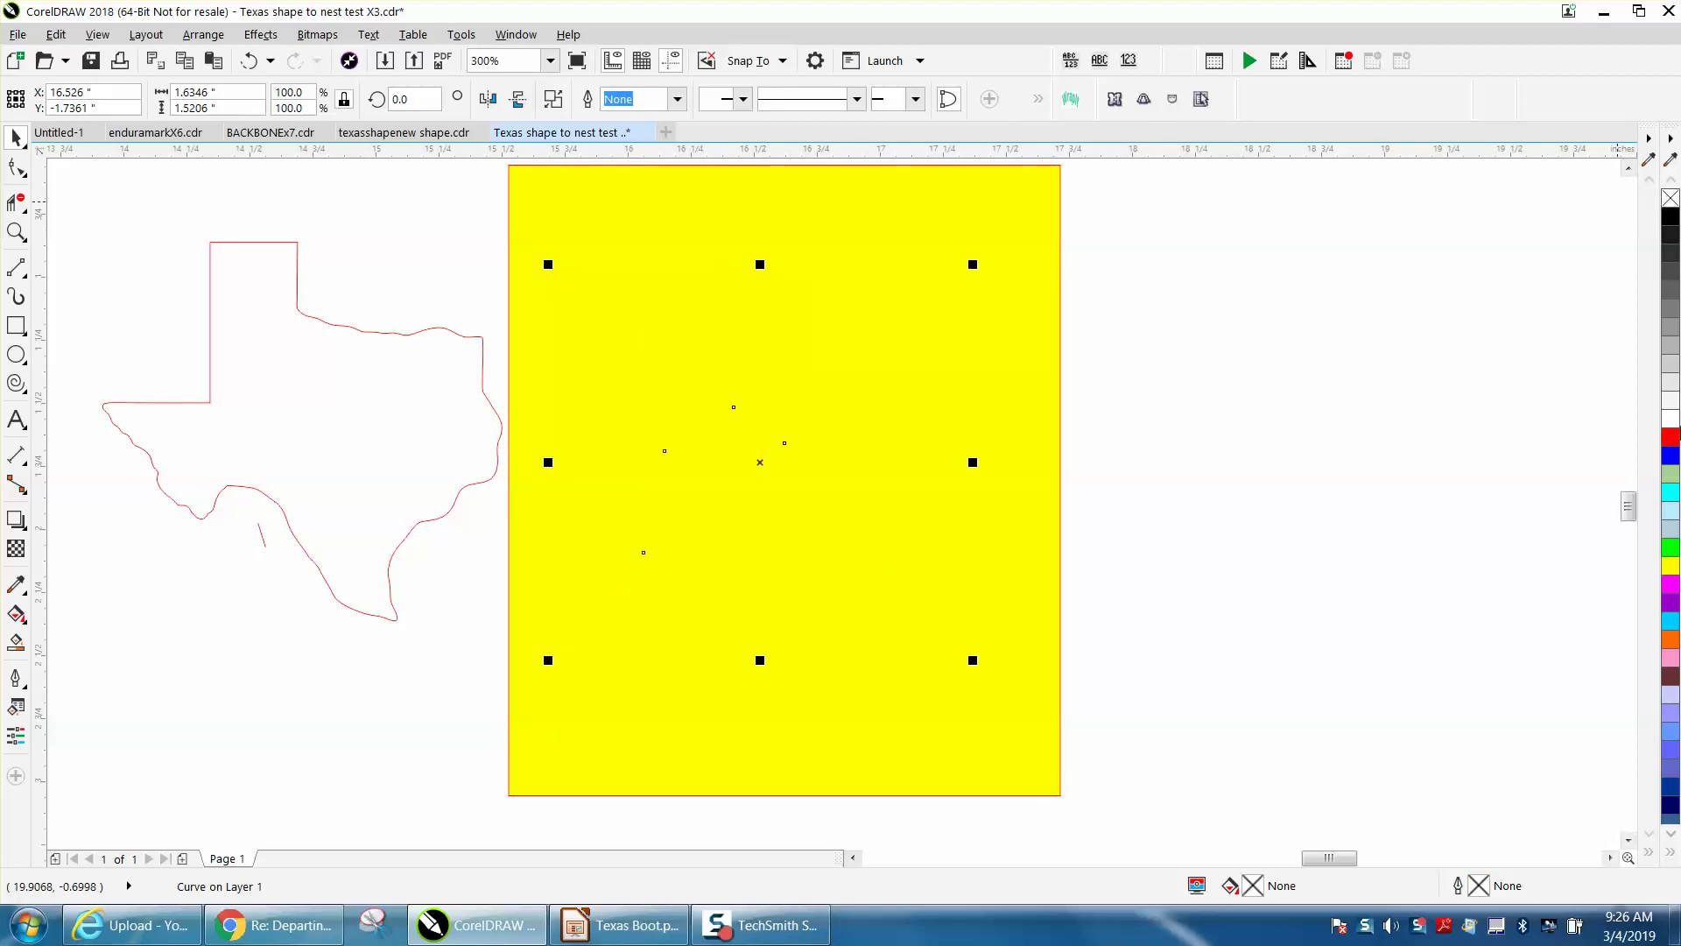
{"action": "right_click", "coordinate": [1672, 437]}
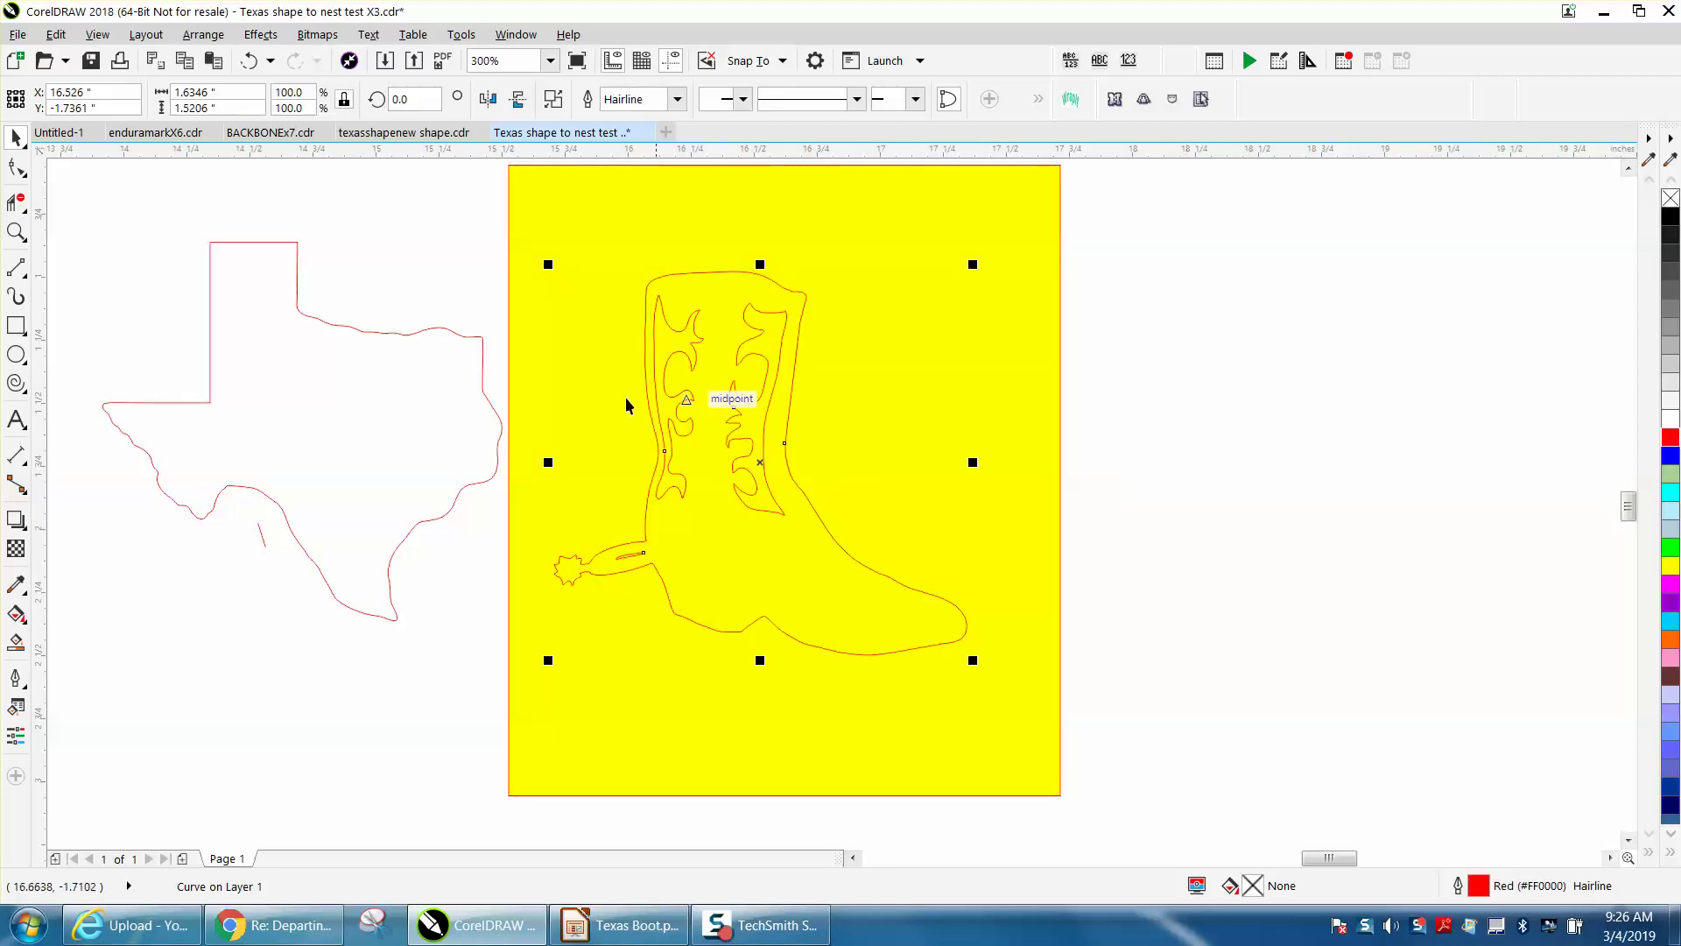
Step: Remove the two inner decorative outlines from the boot shaft with the virtual segment delete tool
{"action": "left_click", "coordinate": [16, 203]}
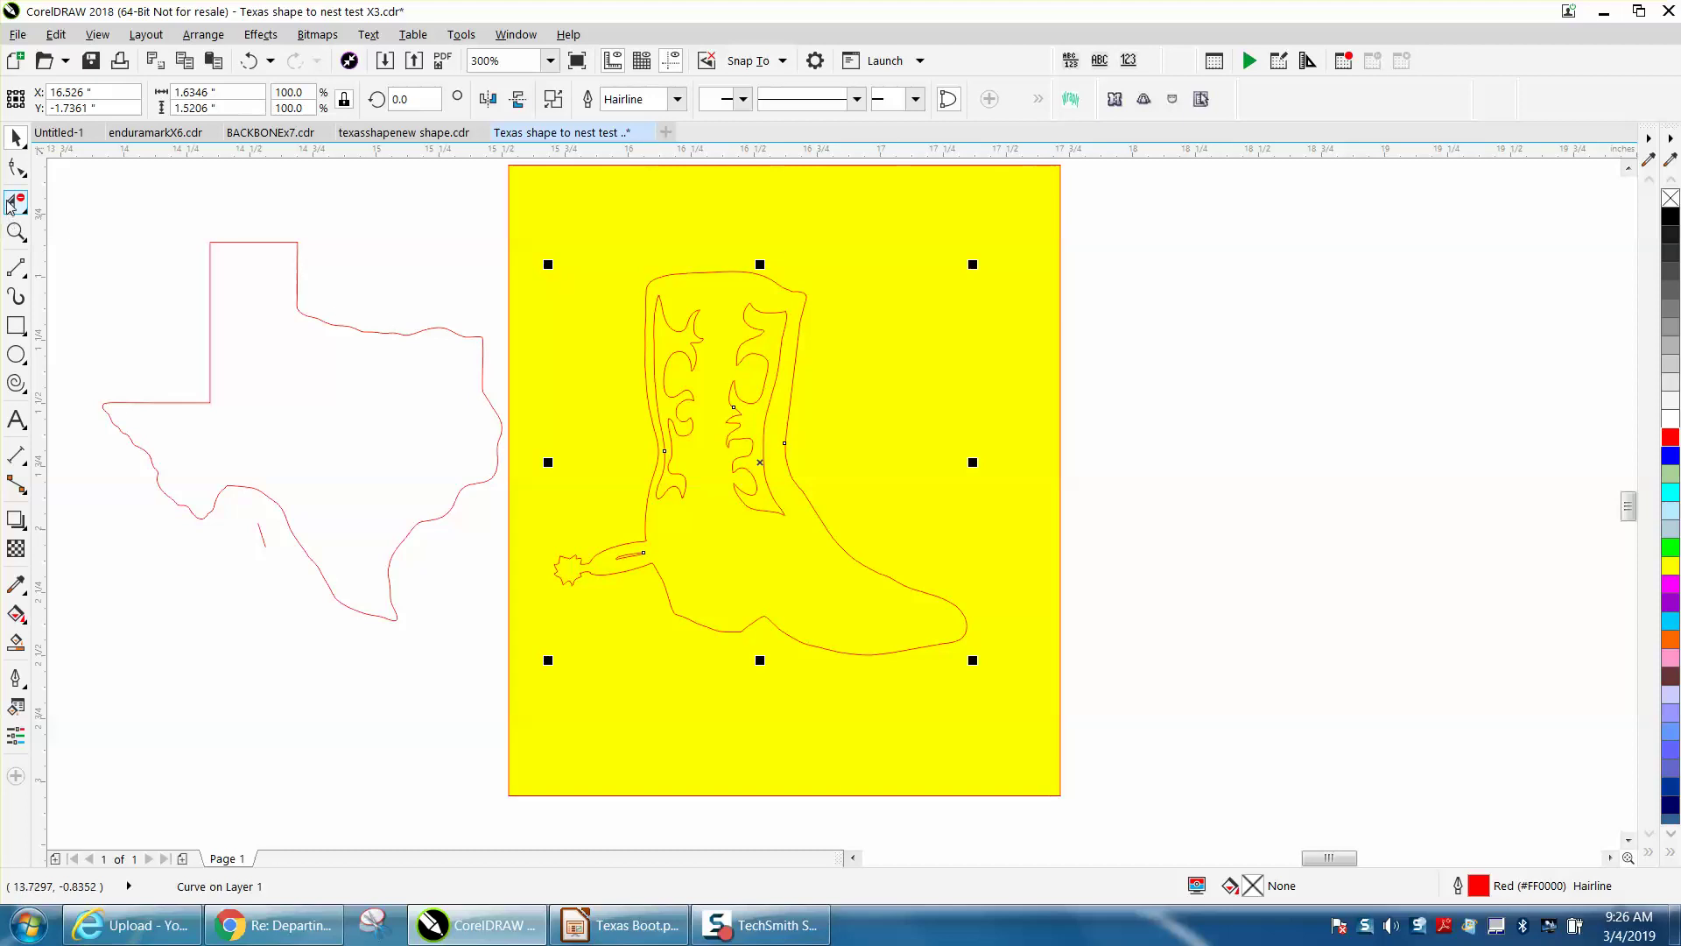
{"action": "left_click", "coordinate": [762, 323]}
{"action": "left_click", "coordinate": [691, 338]}
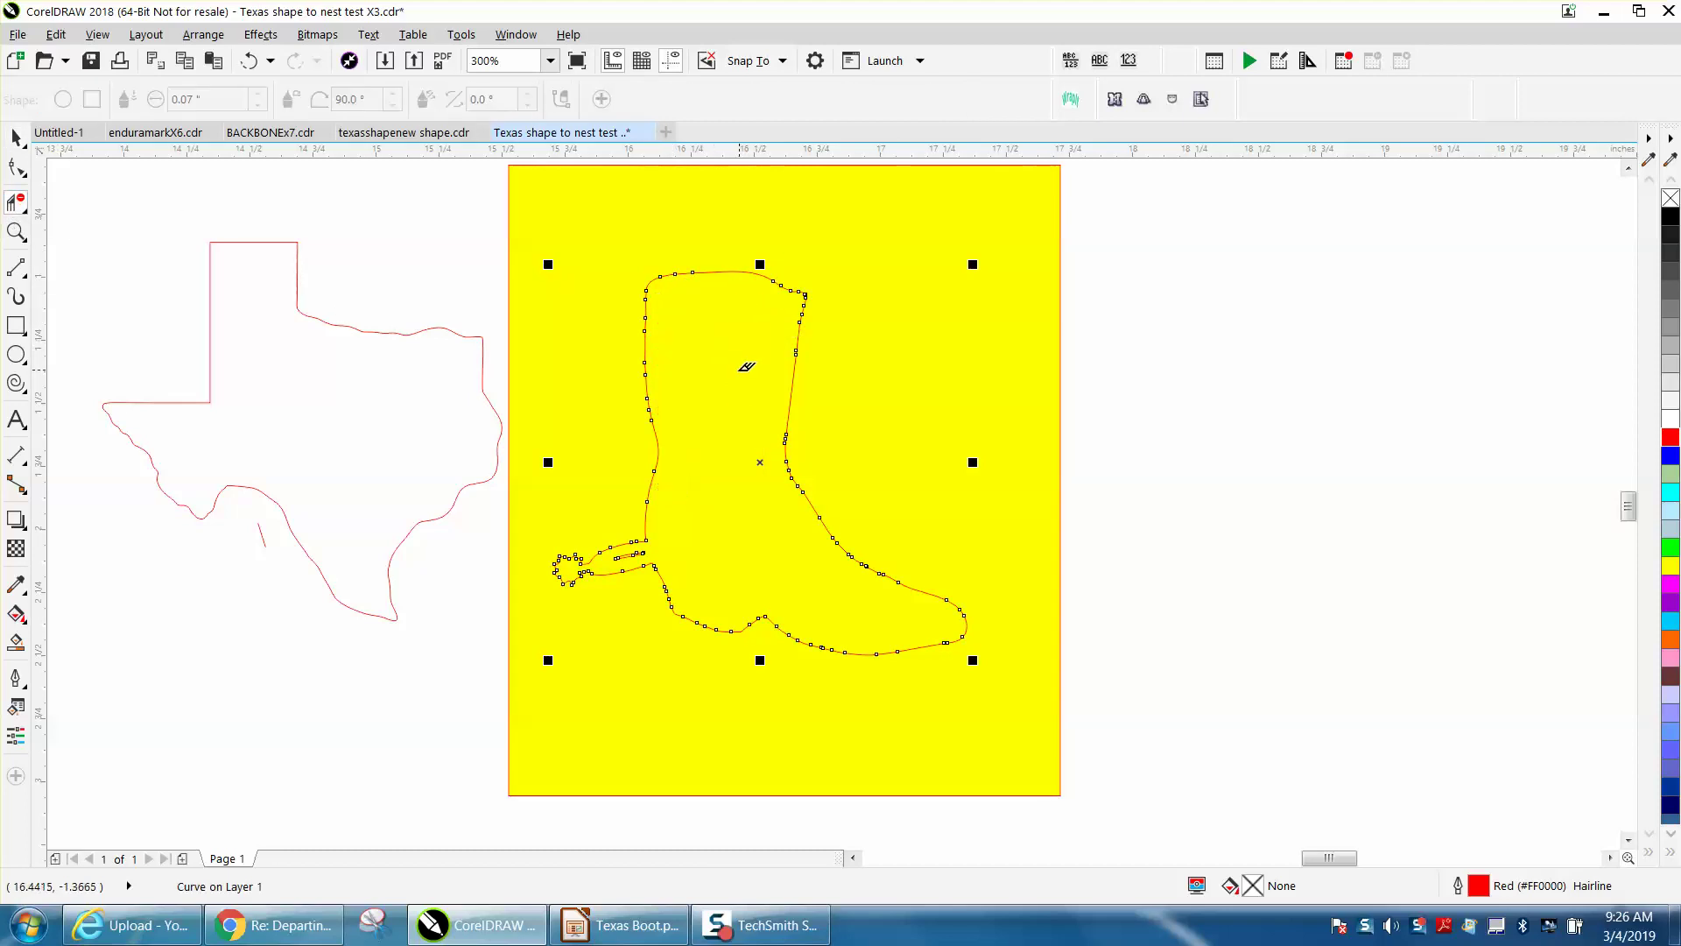
Step: Draw a 2-point line about 0.1 inch long across the boot's heel, joining the two corners where the spur strap meets it
{"action": "left_click", "coordinate": [16, 232]}
{"action": "left_click_drag", "start_coordinate": [534, 481], "coordinate": [744, 696]}
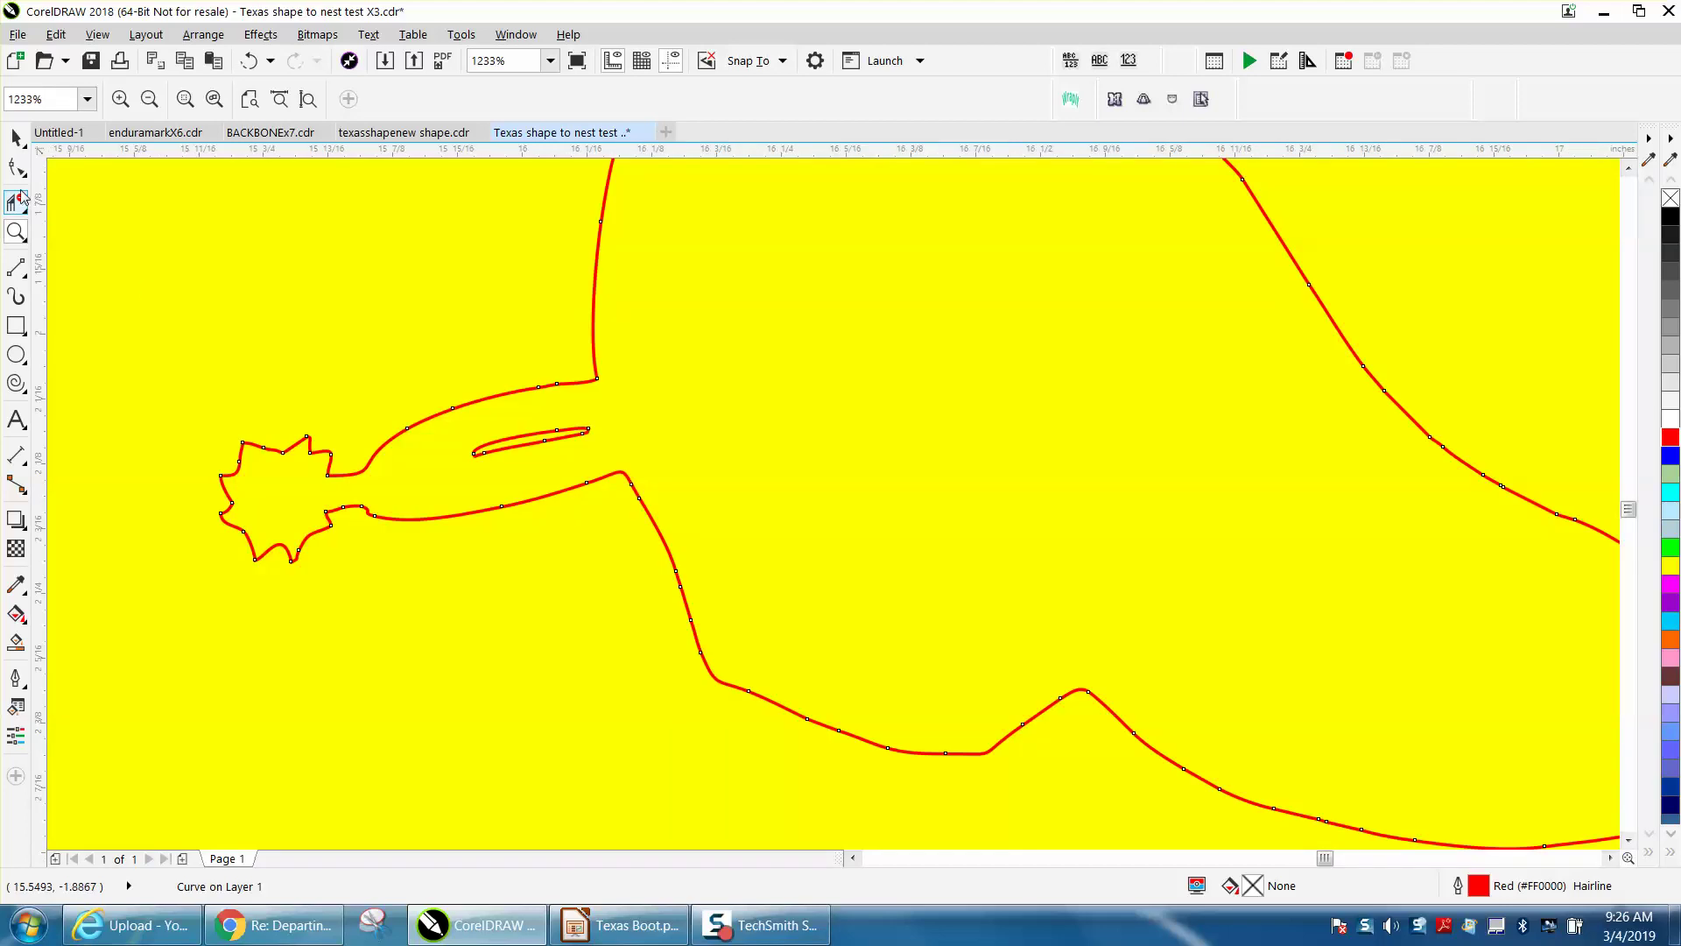
{"action": "left_click", "coordinate": [26, 285]}
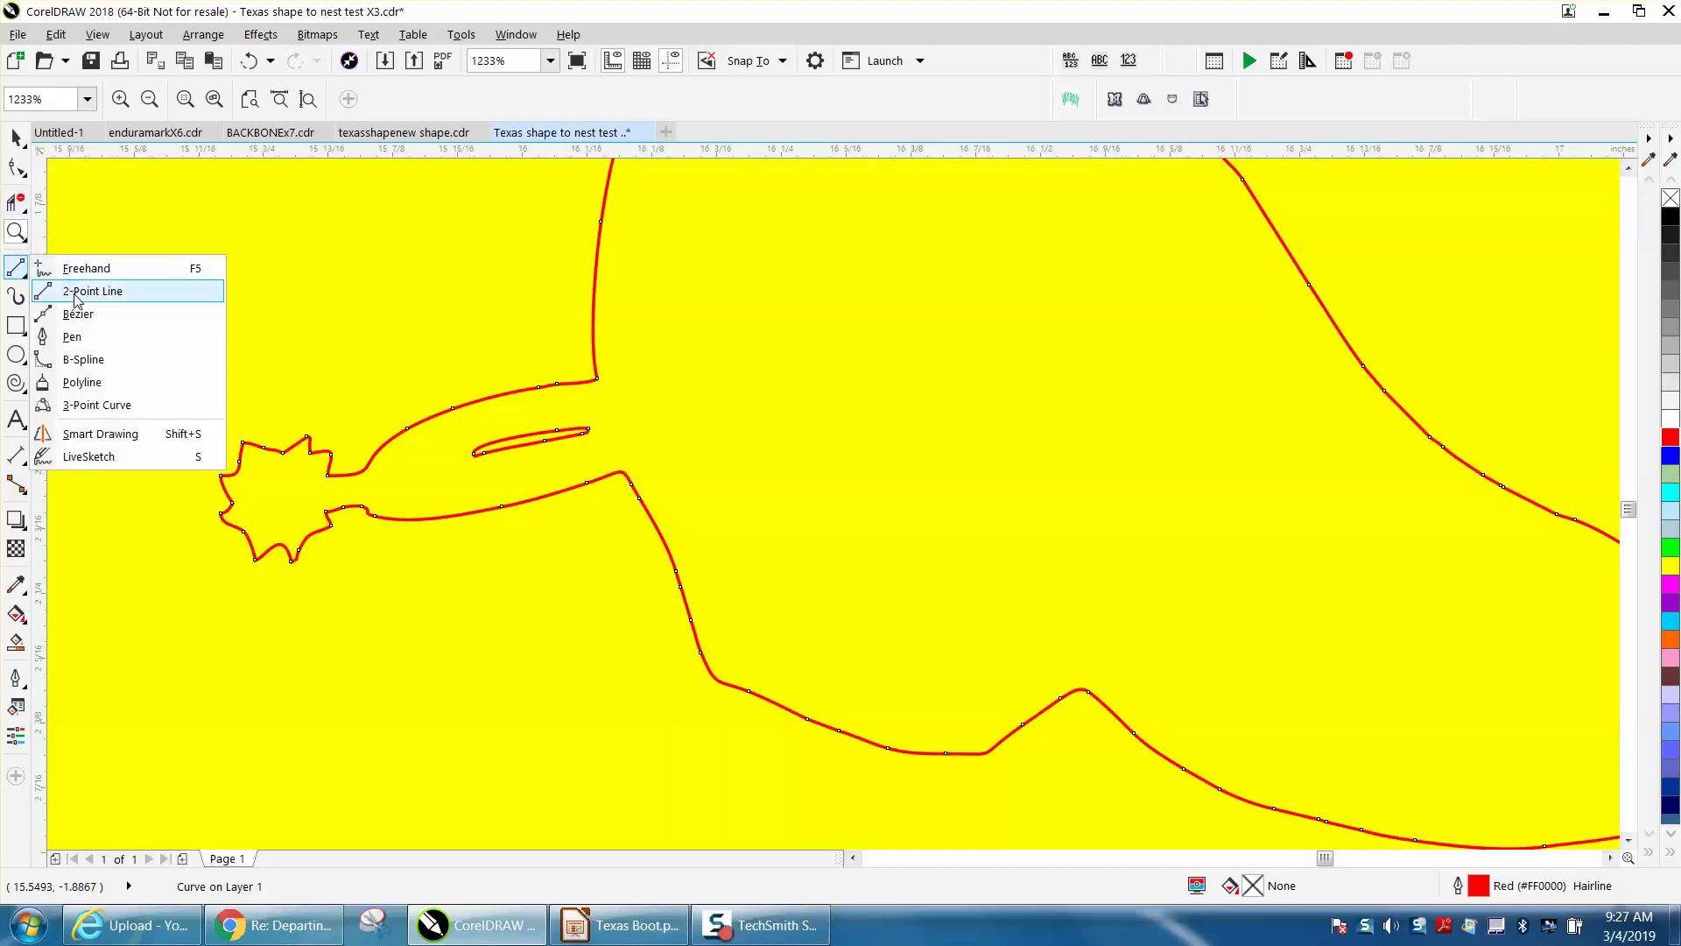
{"action": "left_click", "coordinate": [74, 289]}
{"action": "left_click_drag", "start_coordinate": [598, 380], "coordinate": [625, 474]}
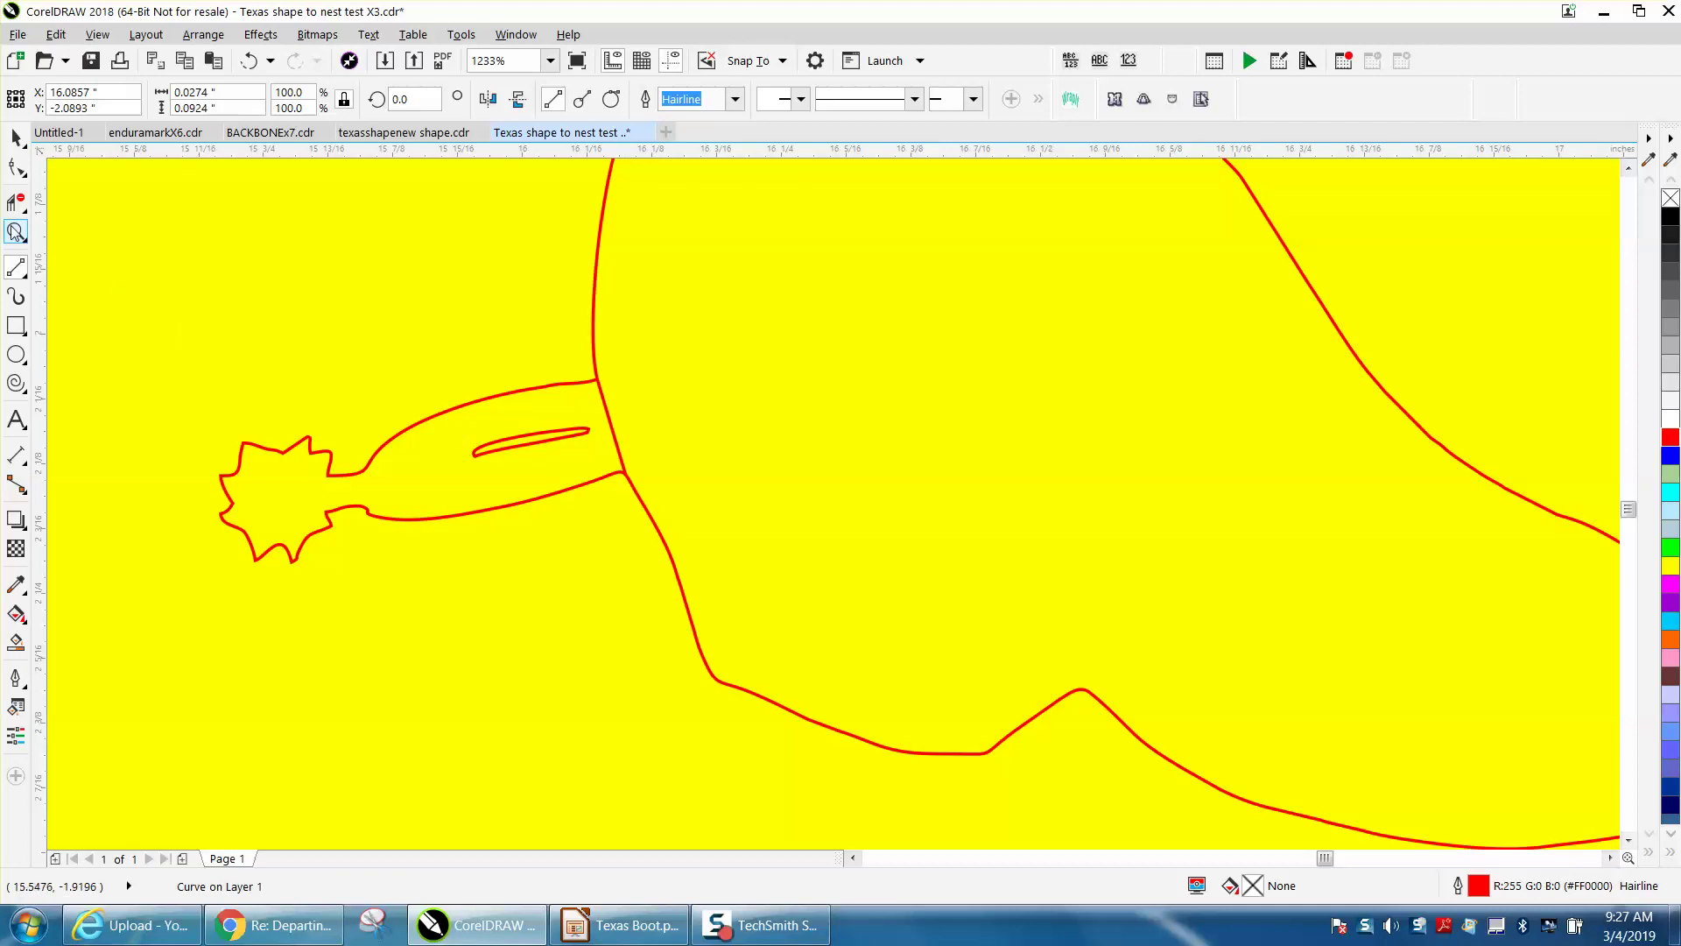
Step: Delete the spur outline and its inner slot with the virtual segment delete tool
{"action": "left_click", "coordinate": [16, 202]}
{"action": "left_click", "coordinate": [513, 505]}
{"action": "left_click", "coordinate": [473, 453]}
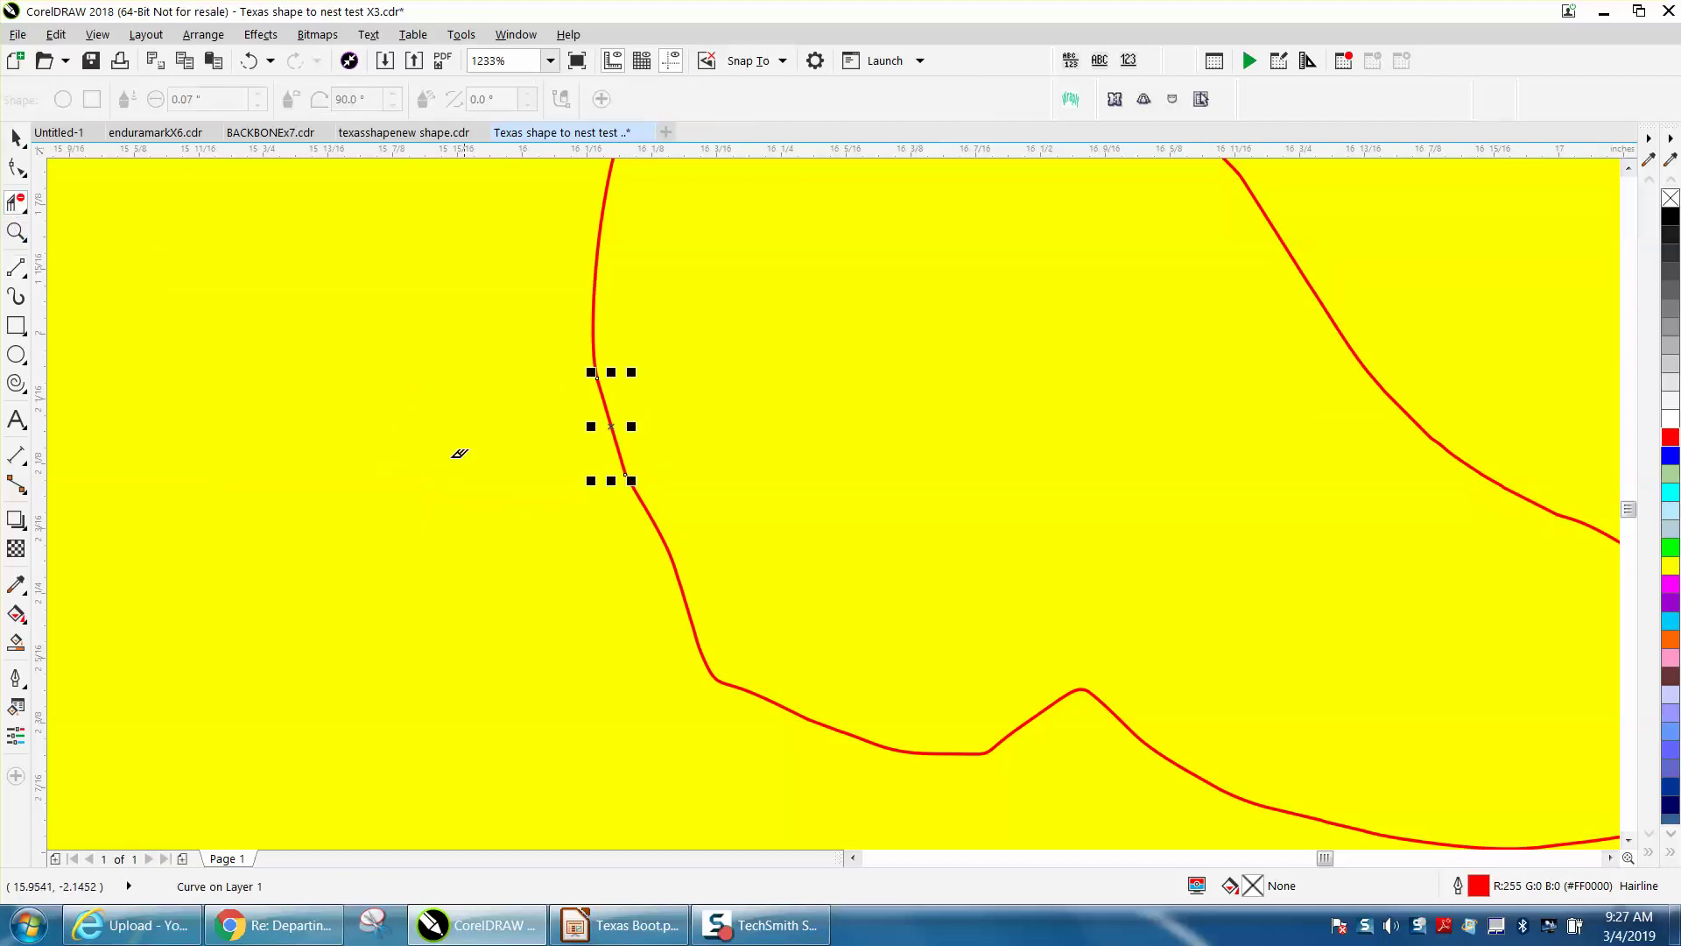
Step: Create a solid boot shape from the enclosed boot outline with Smart Fill
{"action": "scroll", "coordinate": [386, 345], "scroll_direction": "down", "scroll_amount": 4}
{"action": "key", "text": "space"}
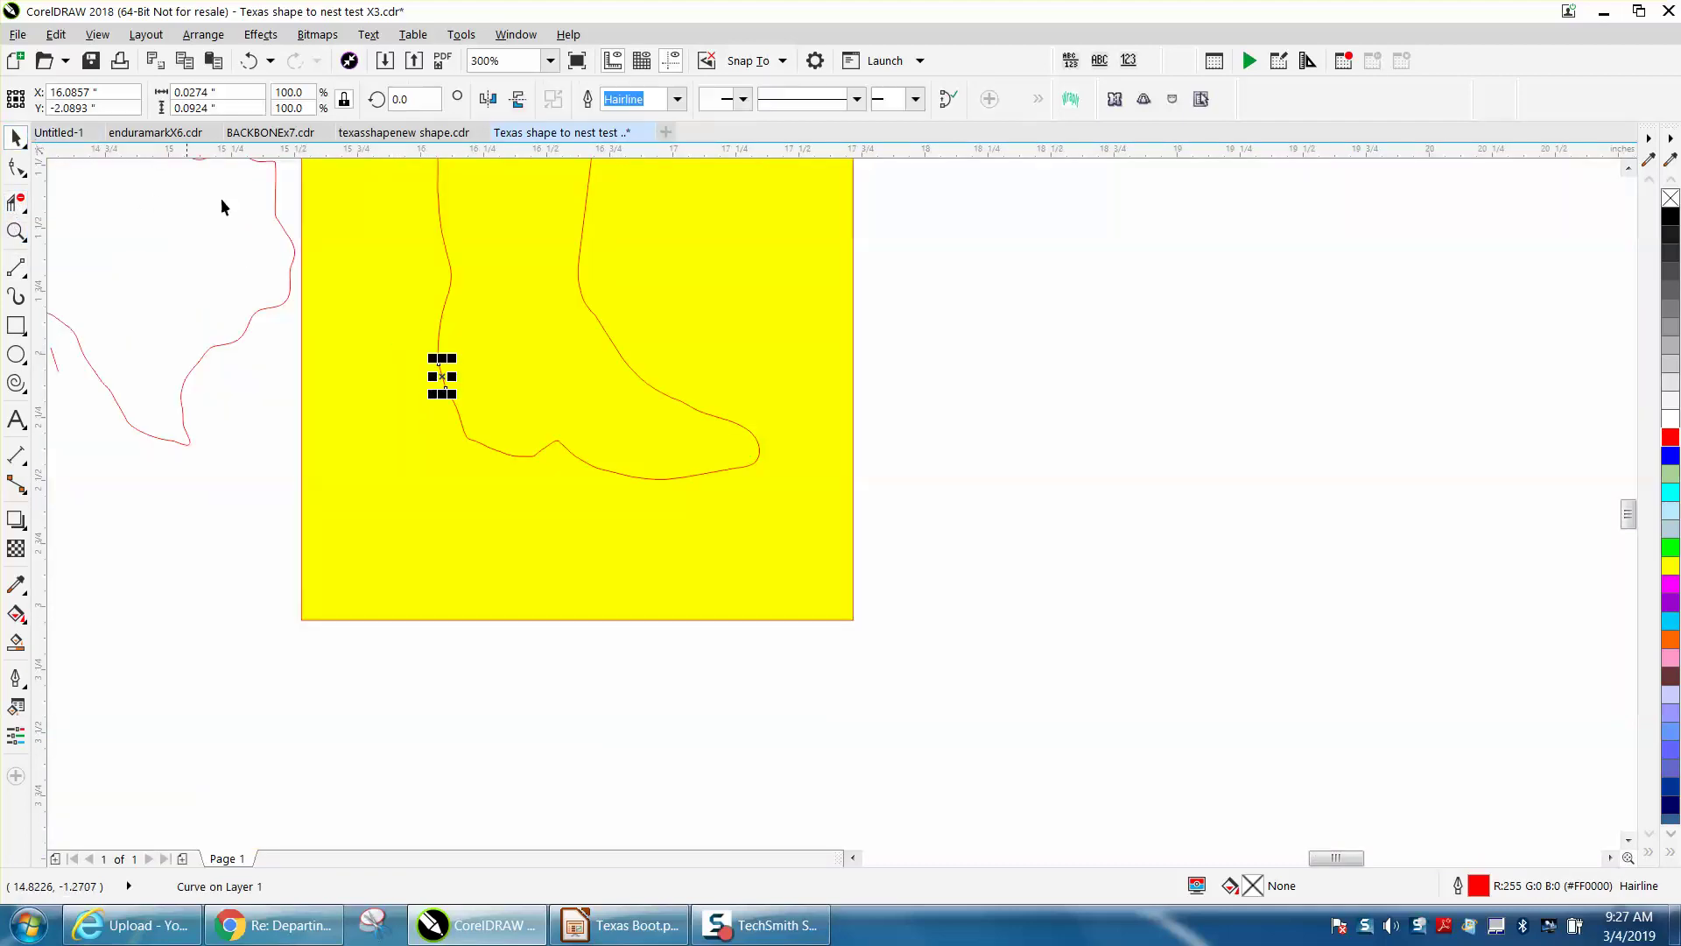
{"action": "left_click", "coordinate": [16, 641]}
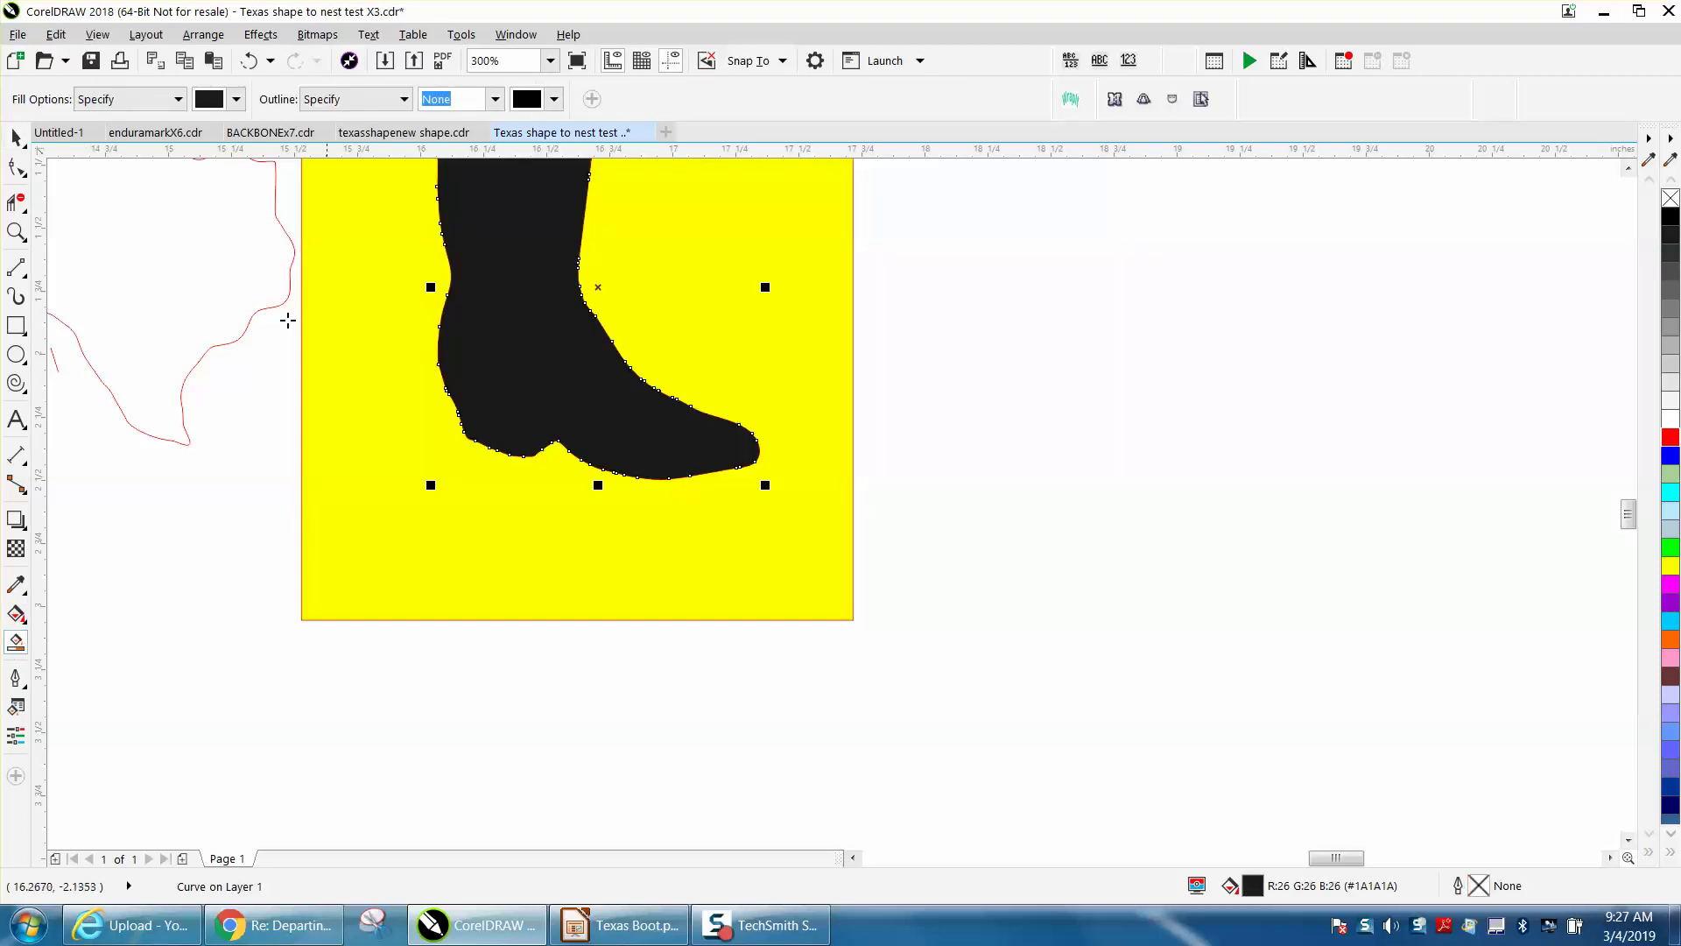
Step: Move the filled boot shape clear of the yellow rectangle and give it no fill and a red hairline outline
{"action": "left_click", "coordinate": [16, 137]}
{"action": "left_click_drag", "start_coordinate": [564, 305], "coordinate": [1118, 399]}
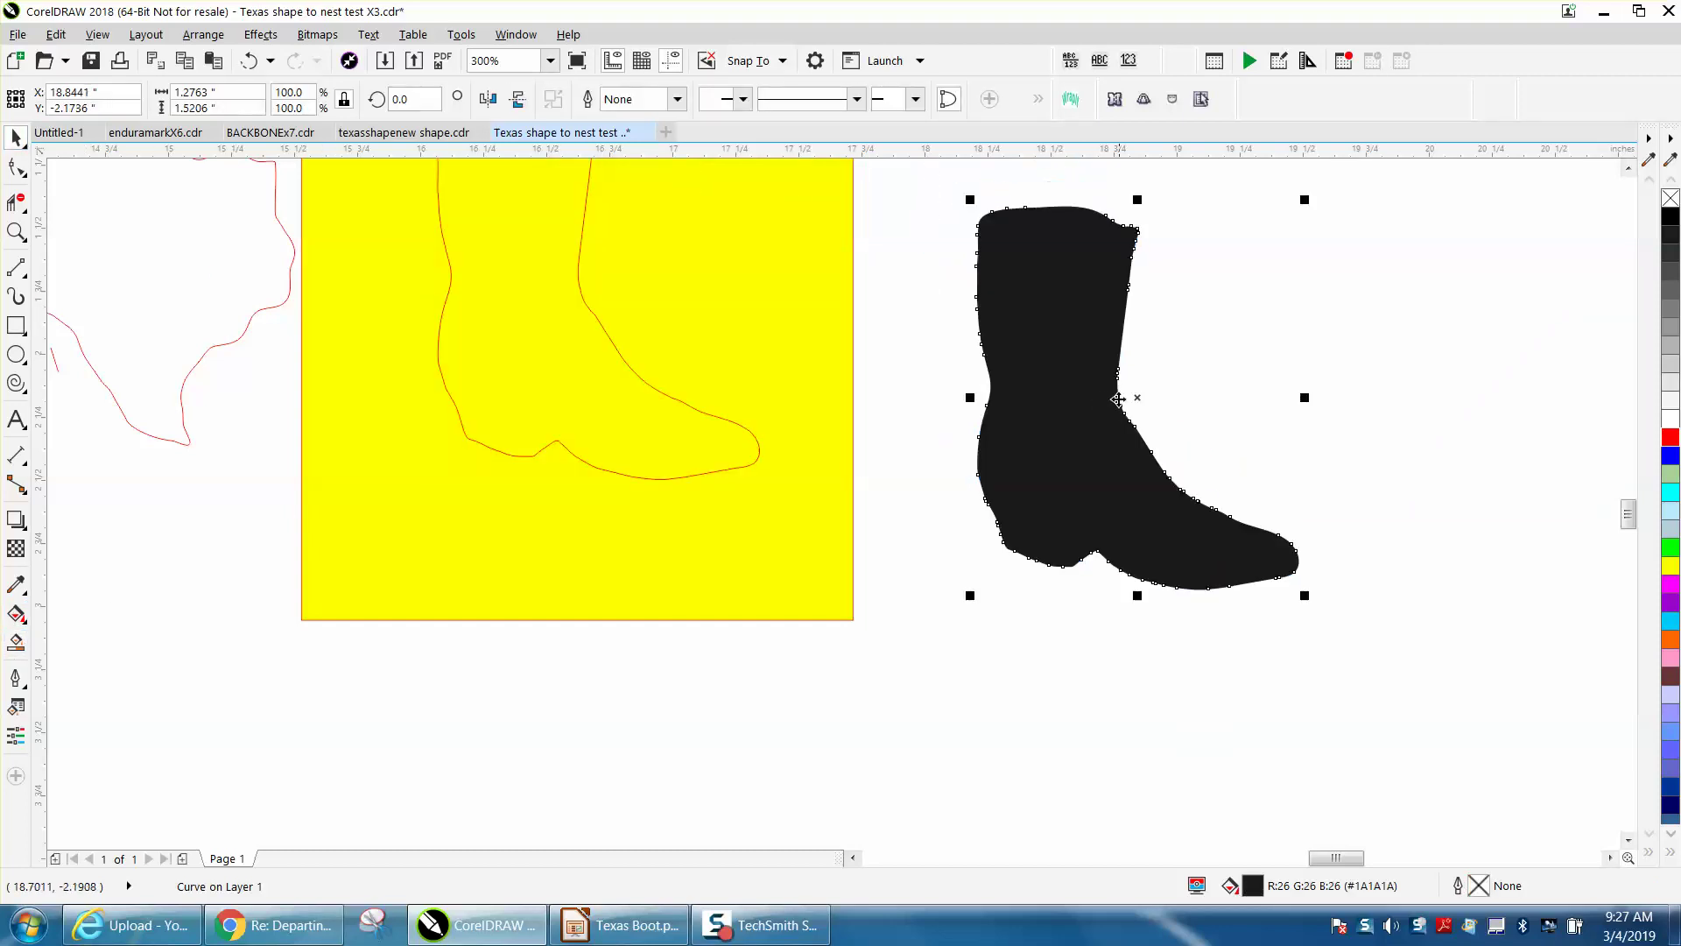
{"action": "left_click", "coordinate": [1669, 198]}
{"action": "right_click", "coordinate": [1671, 442]}
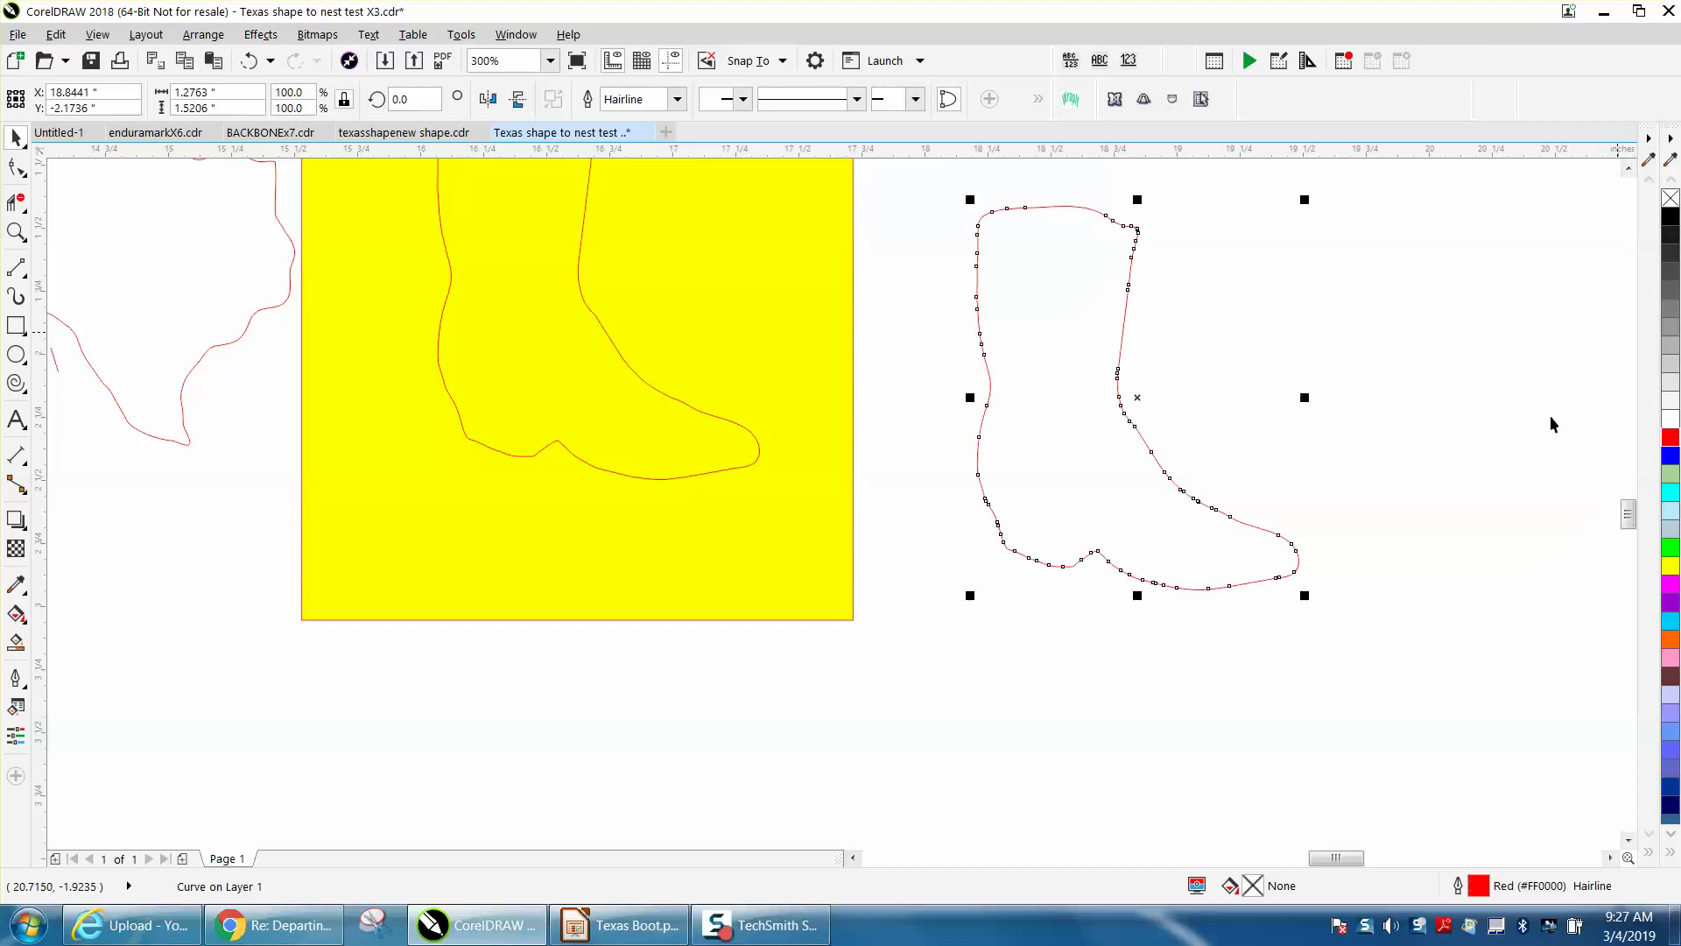
Step: Delete the yellow rectangle and the original boot outline that lay on it, keeping the clean boot outline
{"action": "scroll", "coordinate": [966, 396], "scroll_direction": "down", "scroll_amount": 2}
{"action": "left_click", "coordinate": [876, 379]}
{"action": "key", "text": "Delete"}
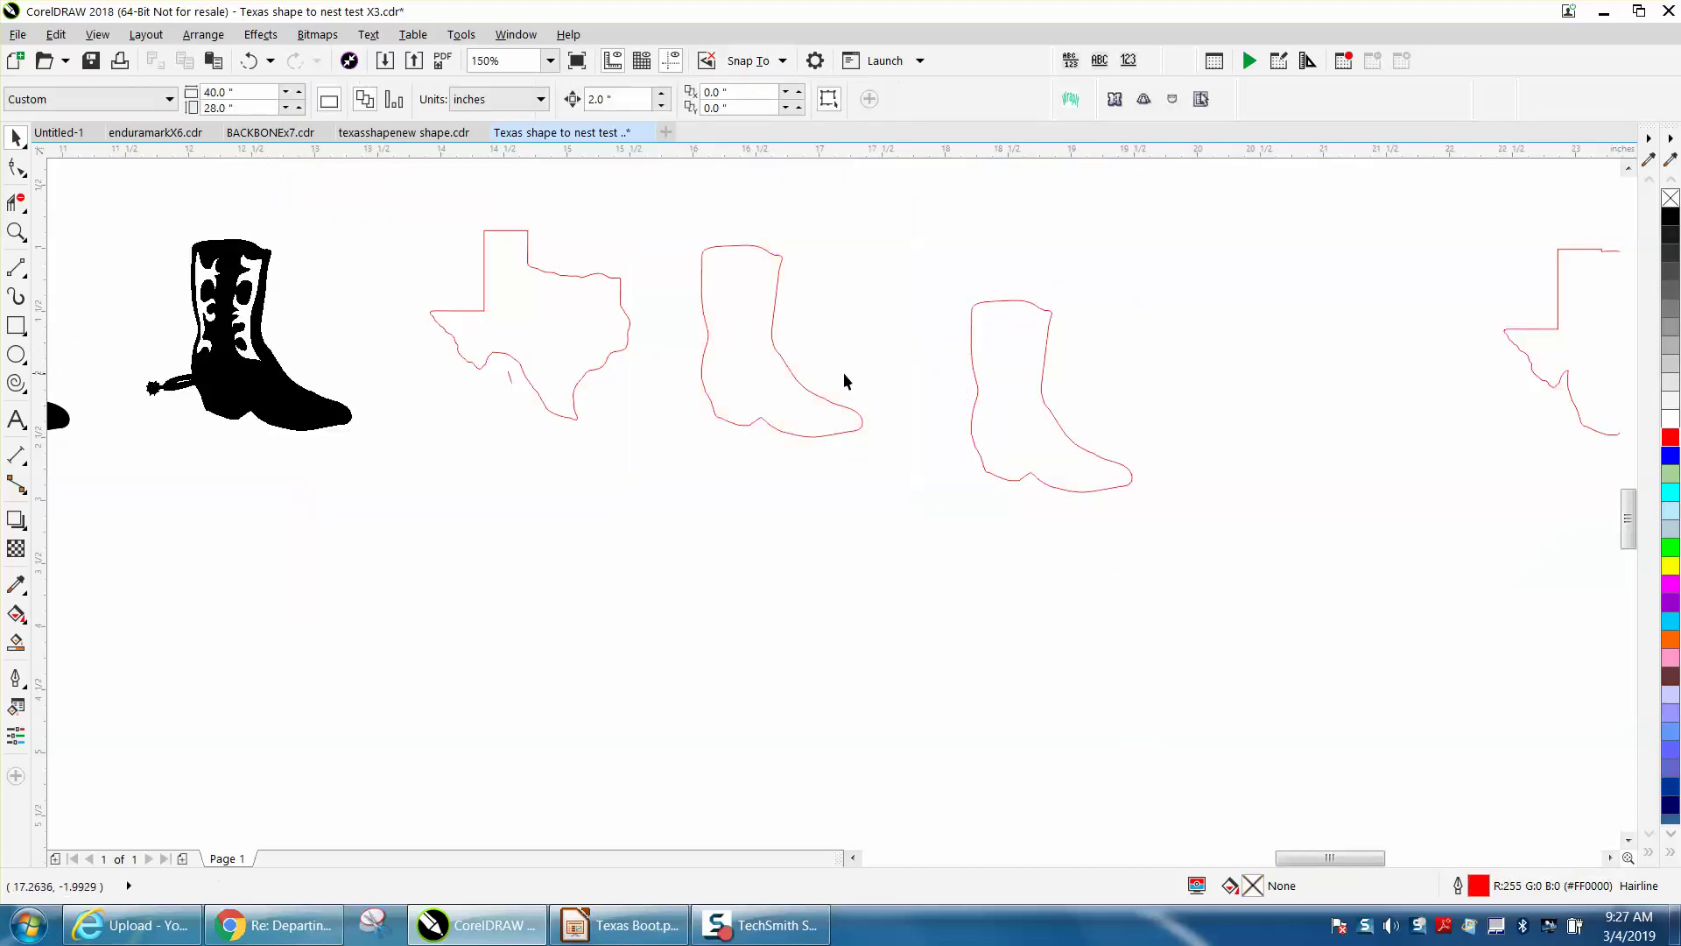
{"action": "left_click", "coordinate": [815, 390]}
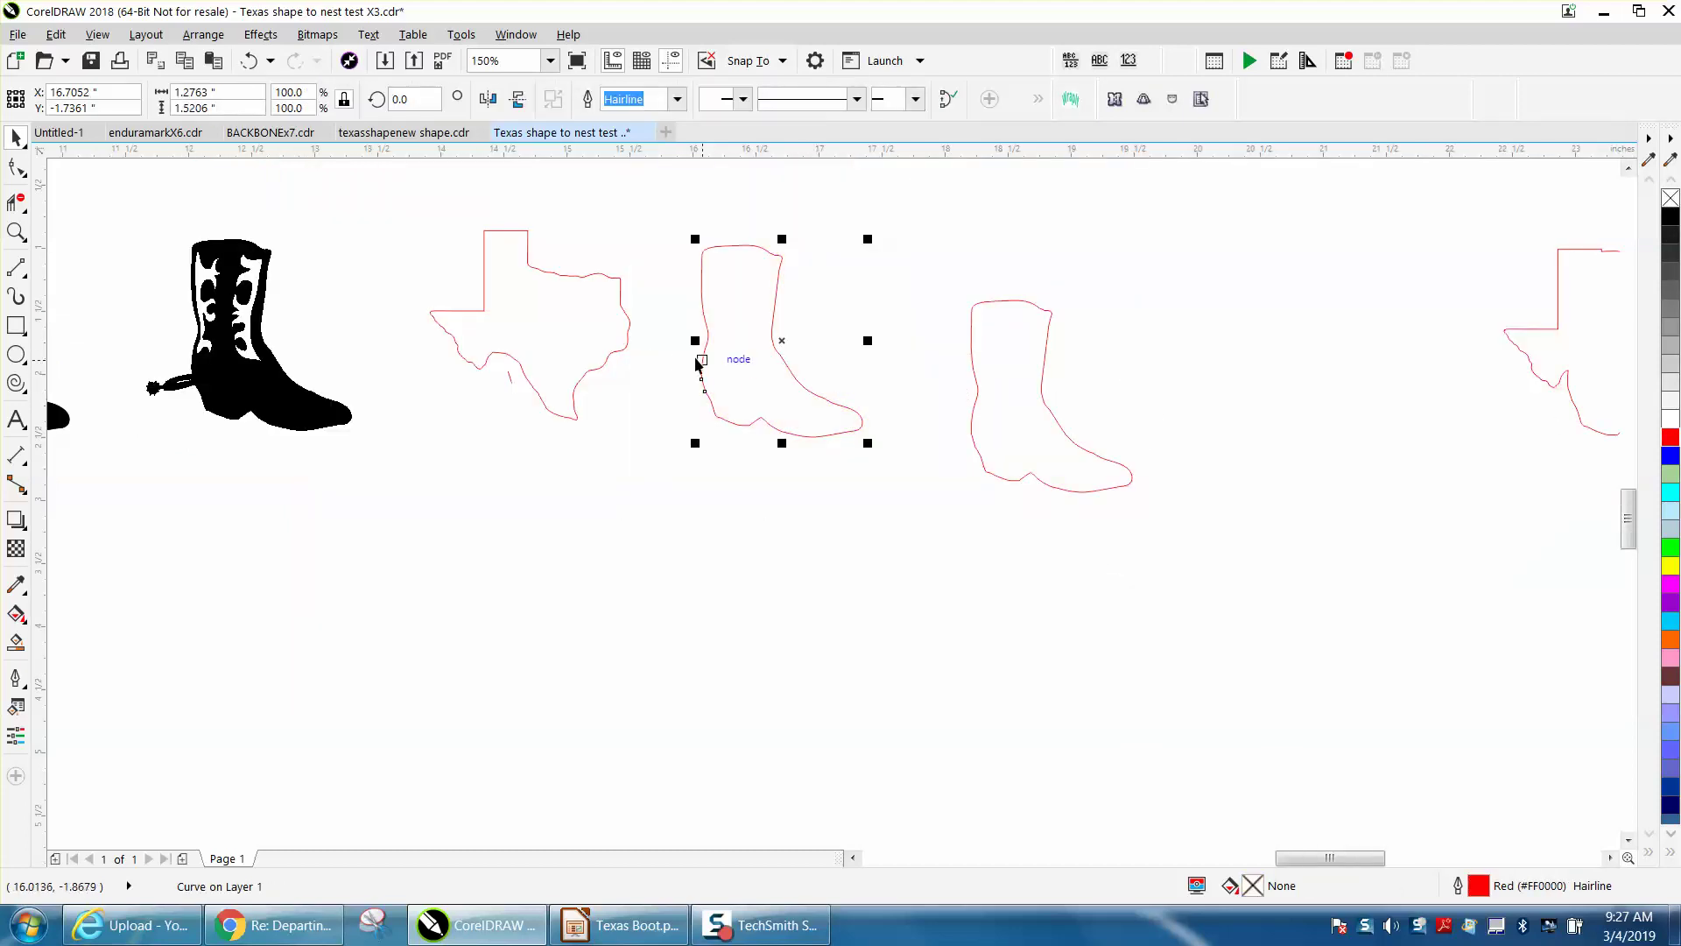
{"action": "key", "text": "Delete"}
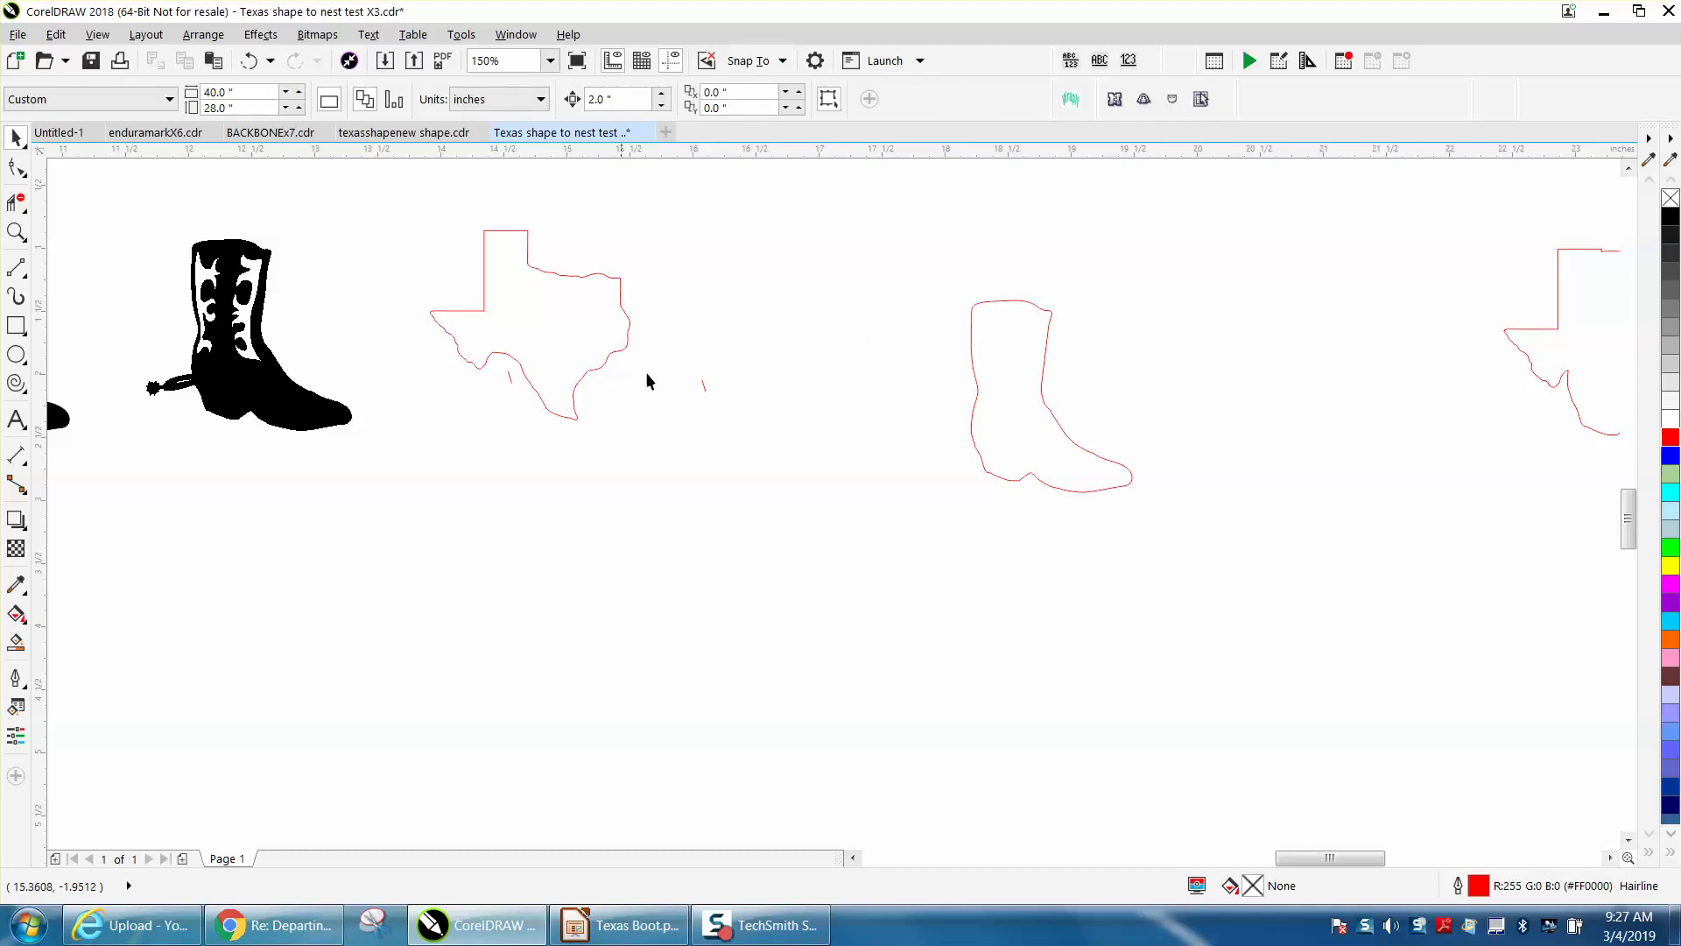
Step: Delete the two short stray line fragments, one beside the old boot position and one below the Texas outline
{"action": "left_click", "coordinate": [702, 385]}
{"action": "key", "text": "Delete"}
{"action": "left_click", "coordinate": [509, 377]}
{"action": "key", "text": "Delete"}
Step: Move the Texas outline over the boot outline and place a duplicate of the boot 2 inches to the right
{"action": "left_click_drag", "start_coordinate": [594, 369], "coordinate": [1082, 432]}
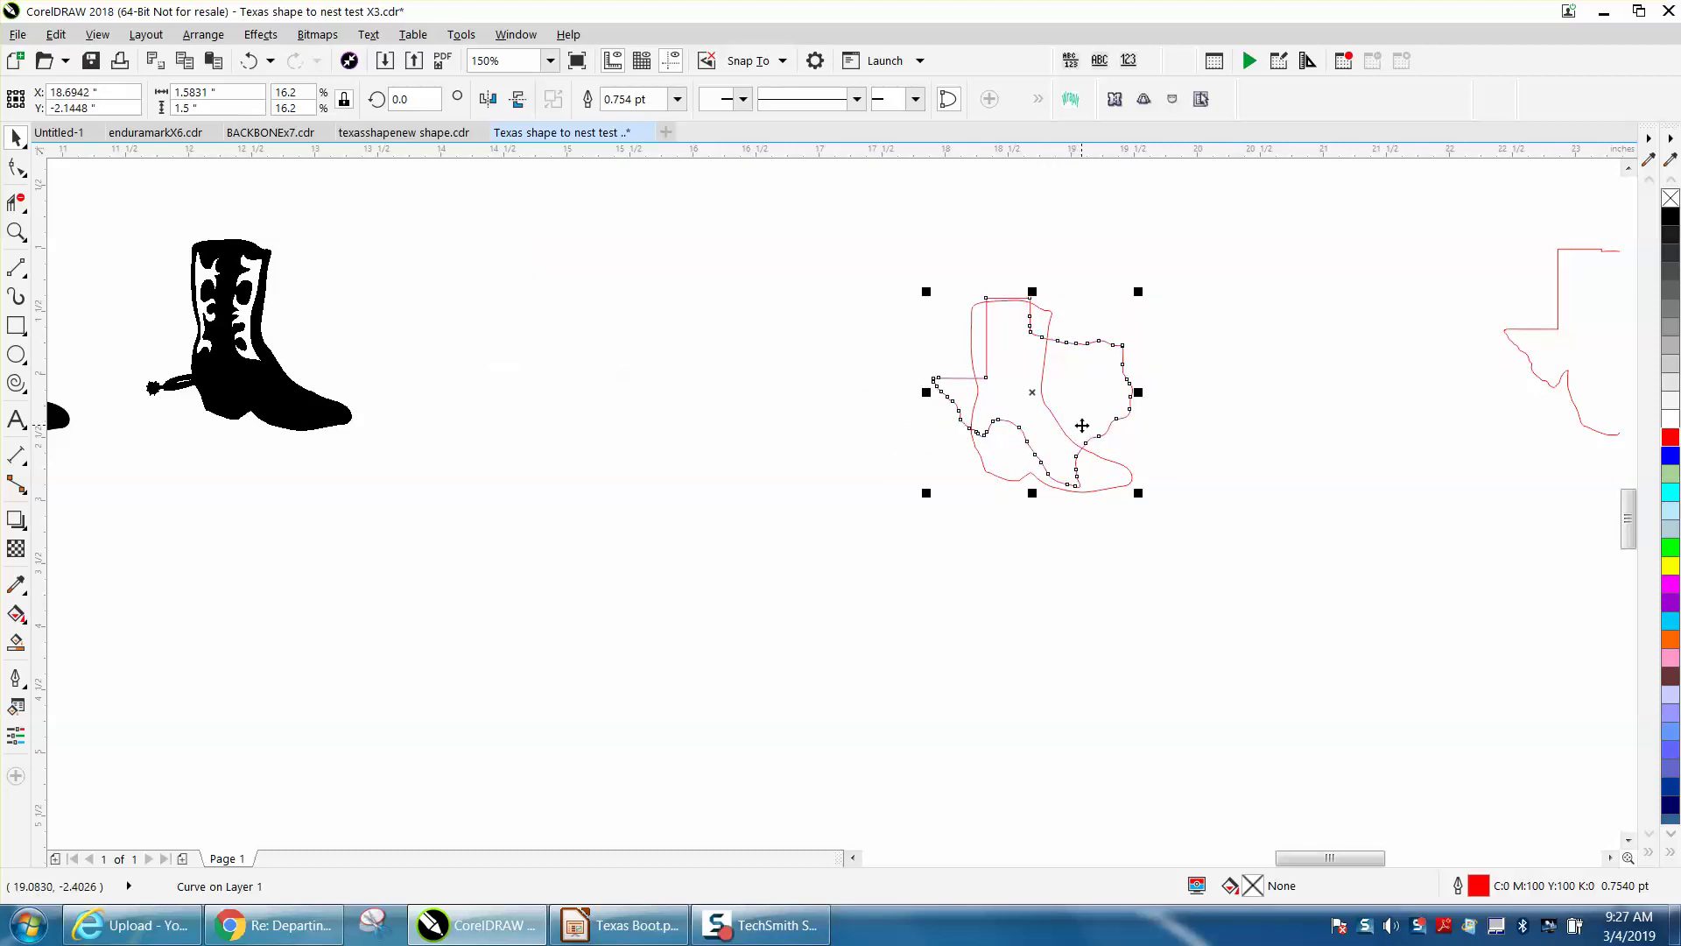
{"action": "left_click", "coordinate": [1174, 488]}
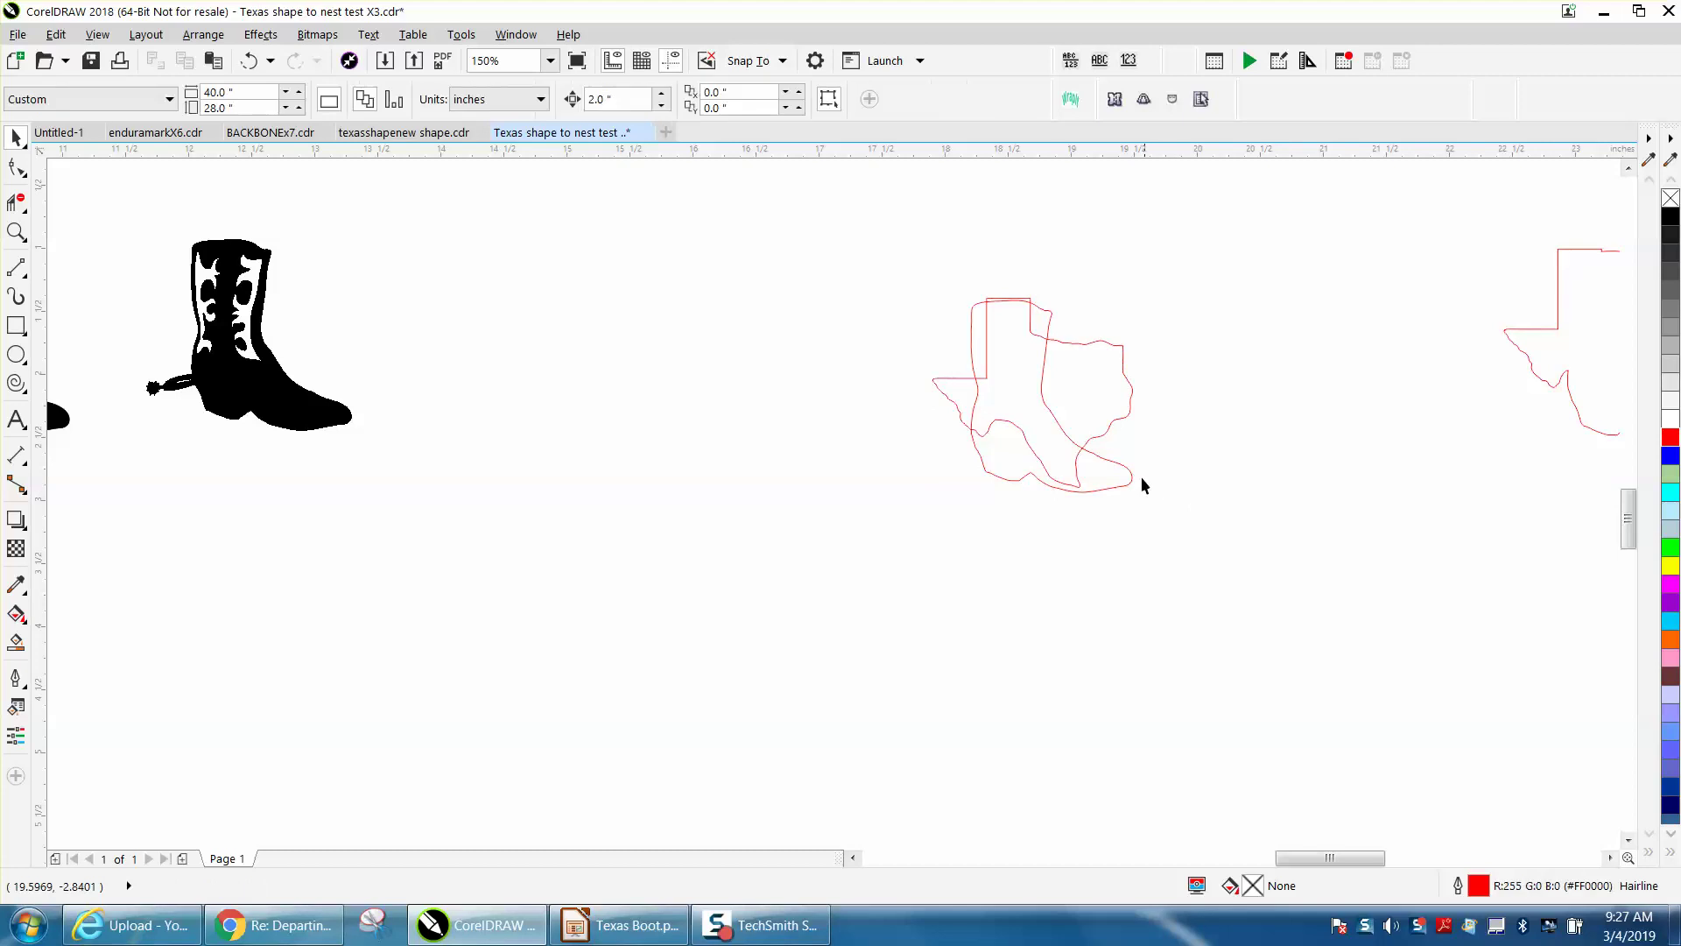
{"action": "left_click", "coordinate": [1131, 475]}
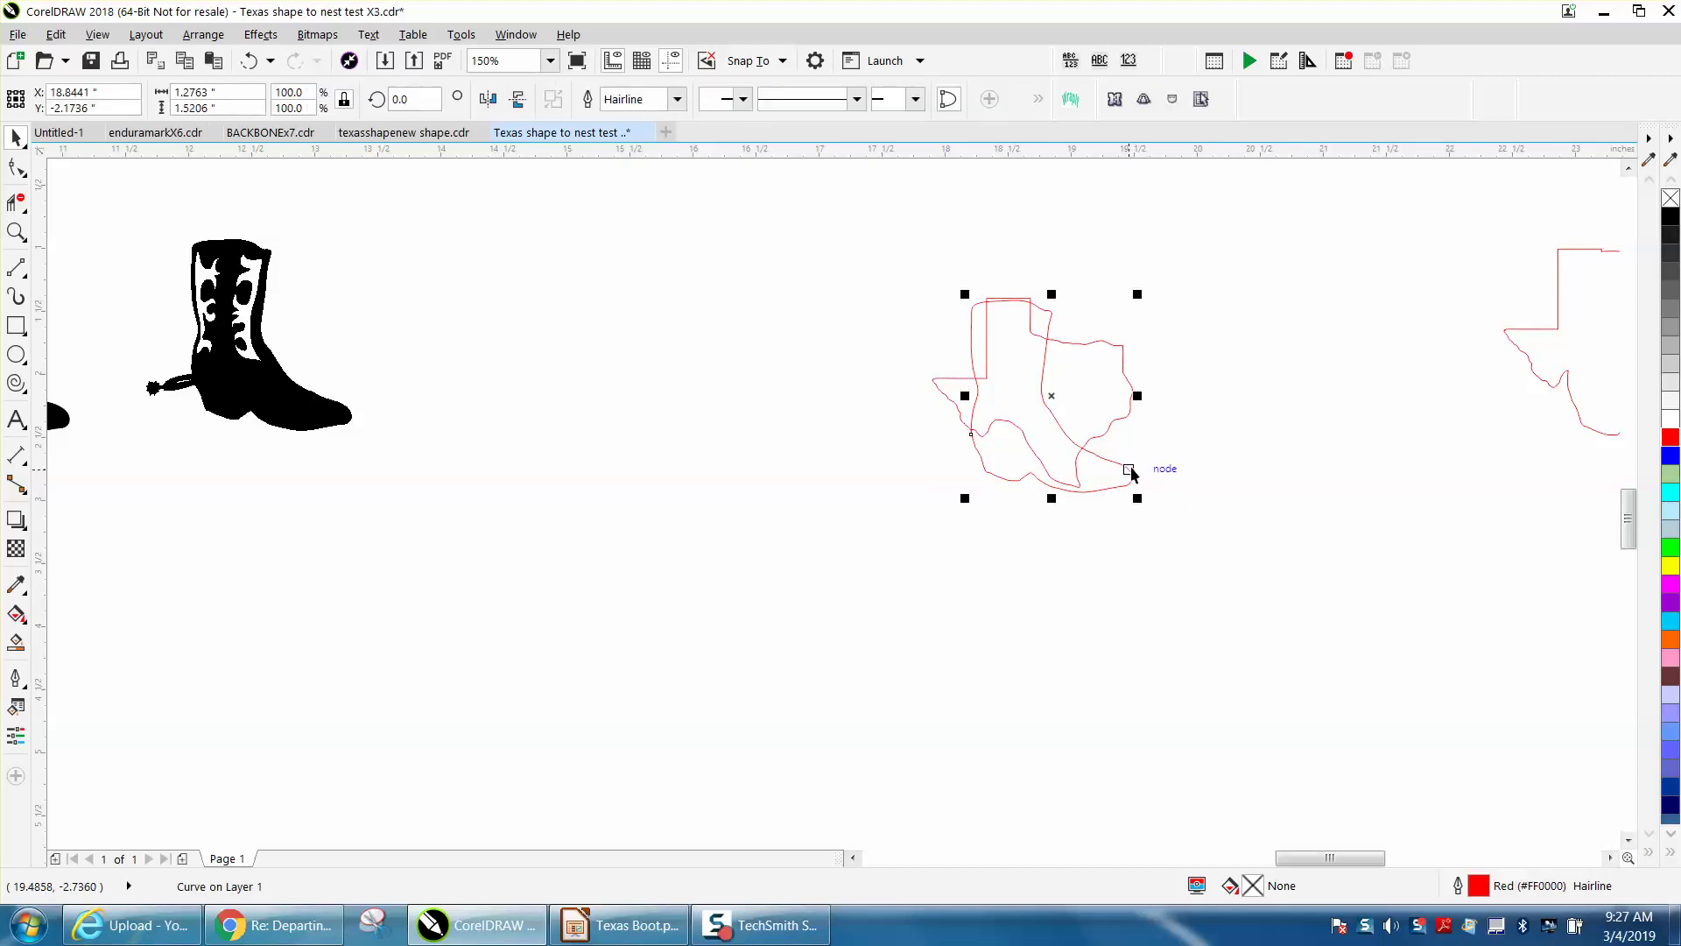
{"action": "key", "text": "Right"}
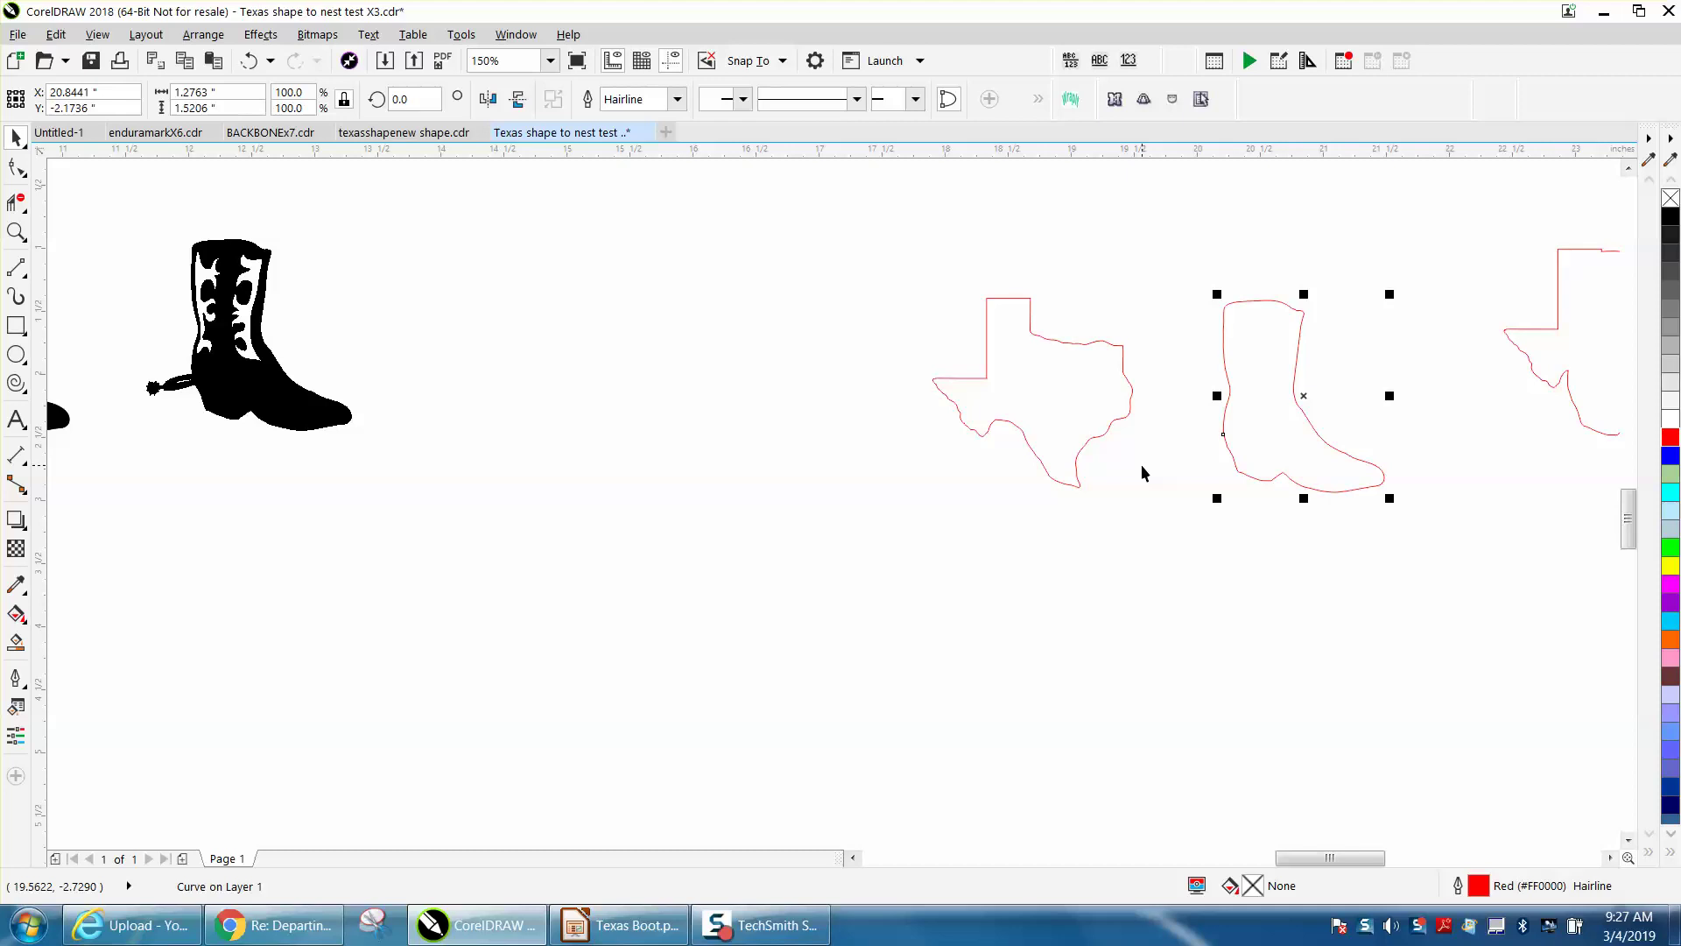
{"action": "key", "text": "Left"}
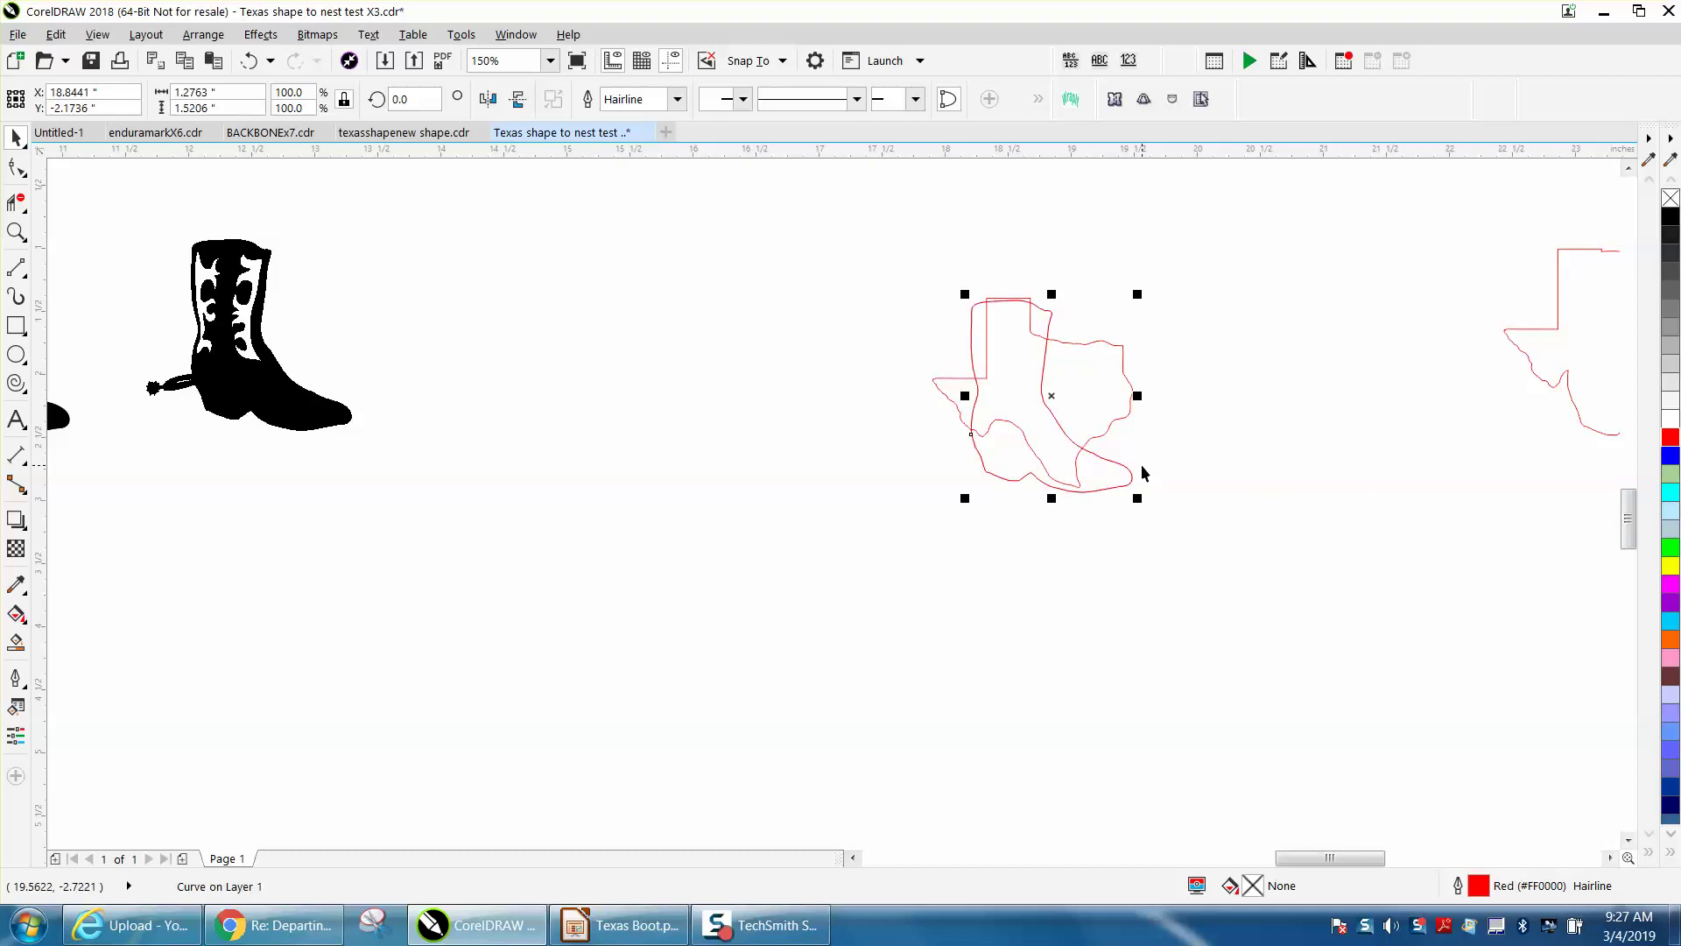
{"action": "key", "text": "Right"}
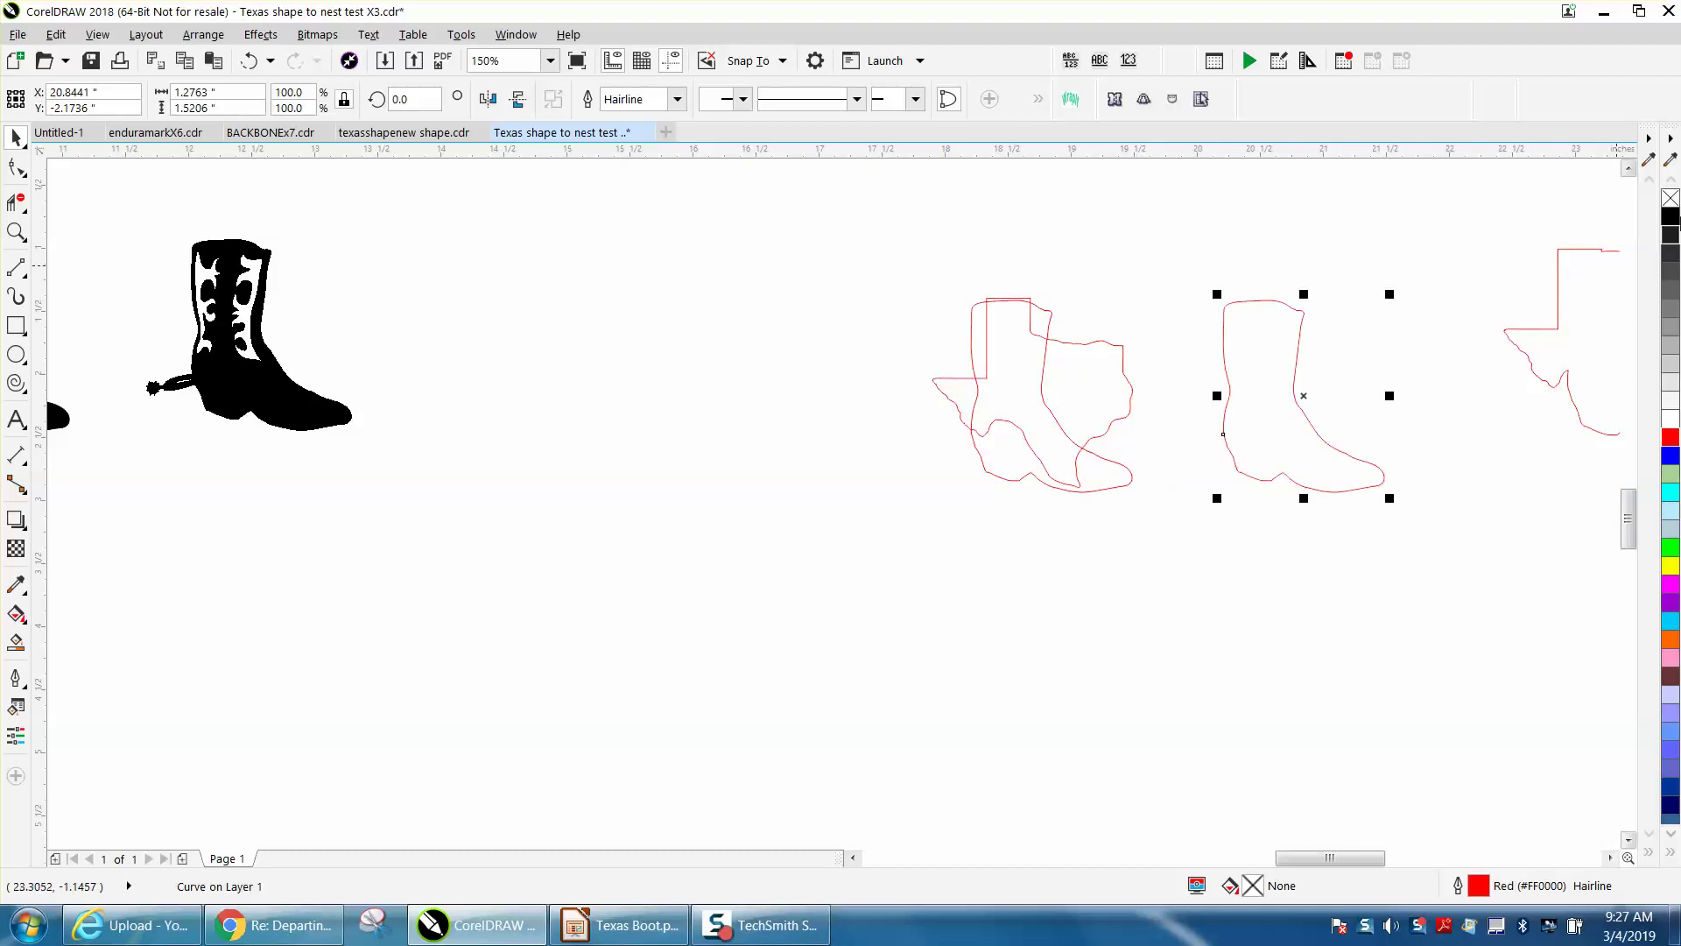
Step: Give the duplicated boot a black 2.0 pt outline
{"action": "double_click", "coordinate": [1483, 882]}
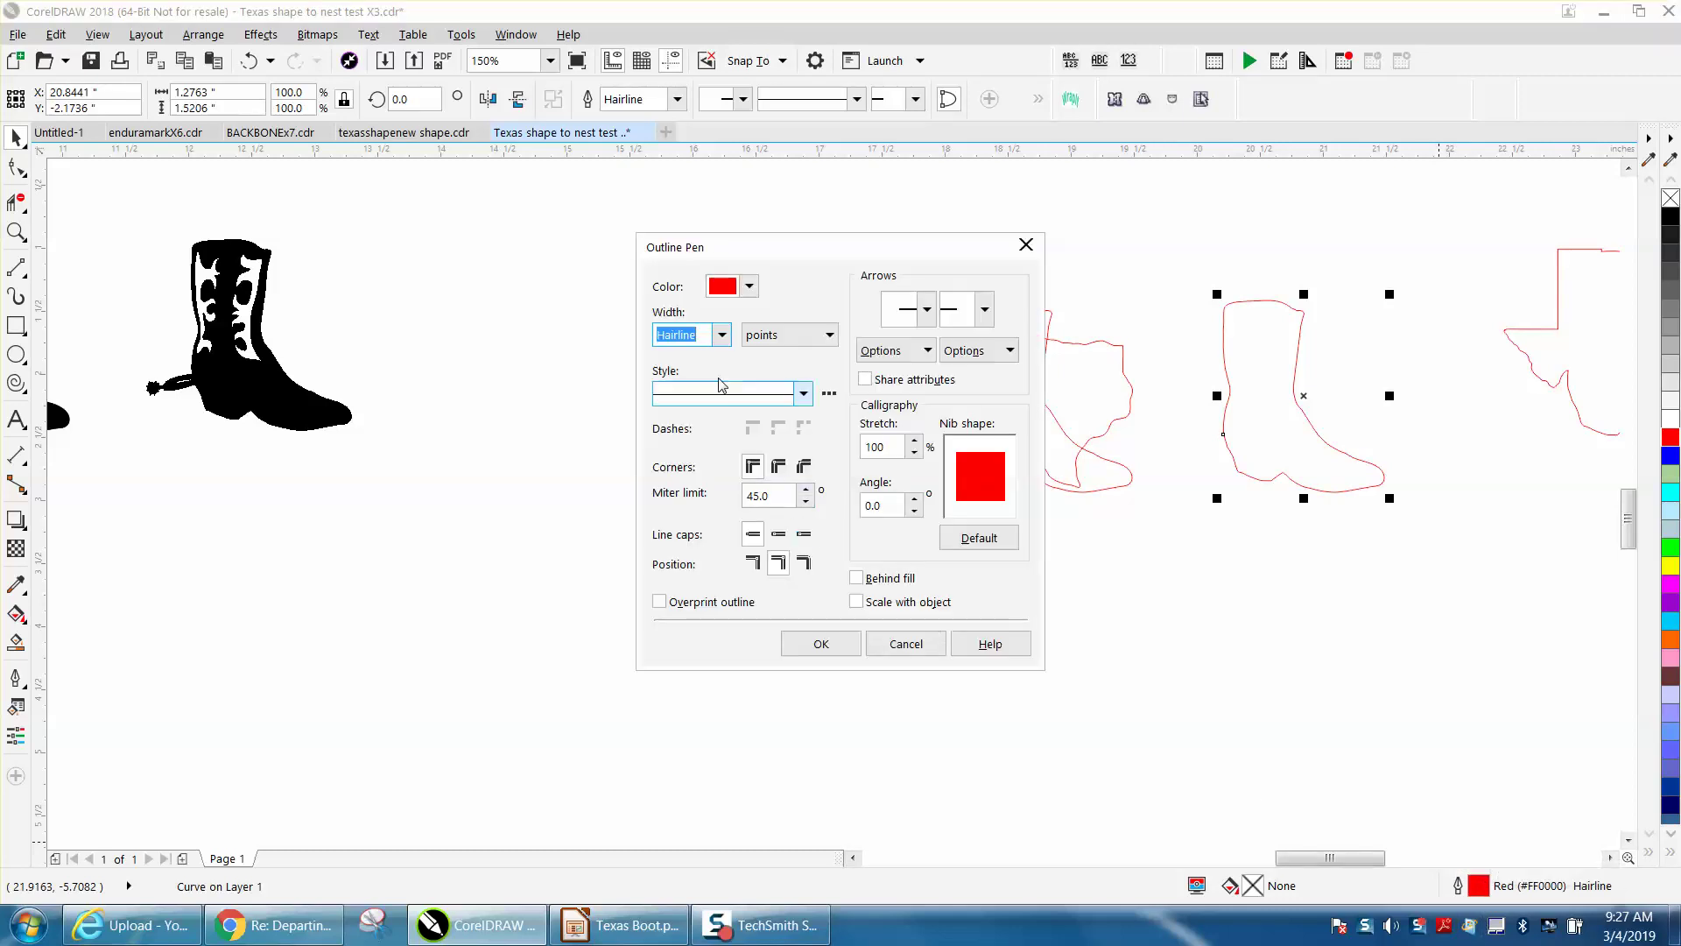
{"action": "left_click", "coordinate": [724, 337]}
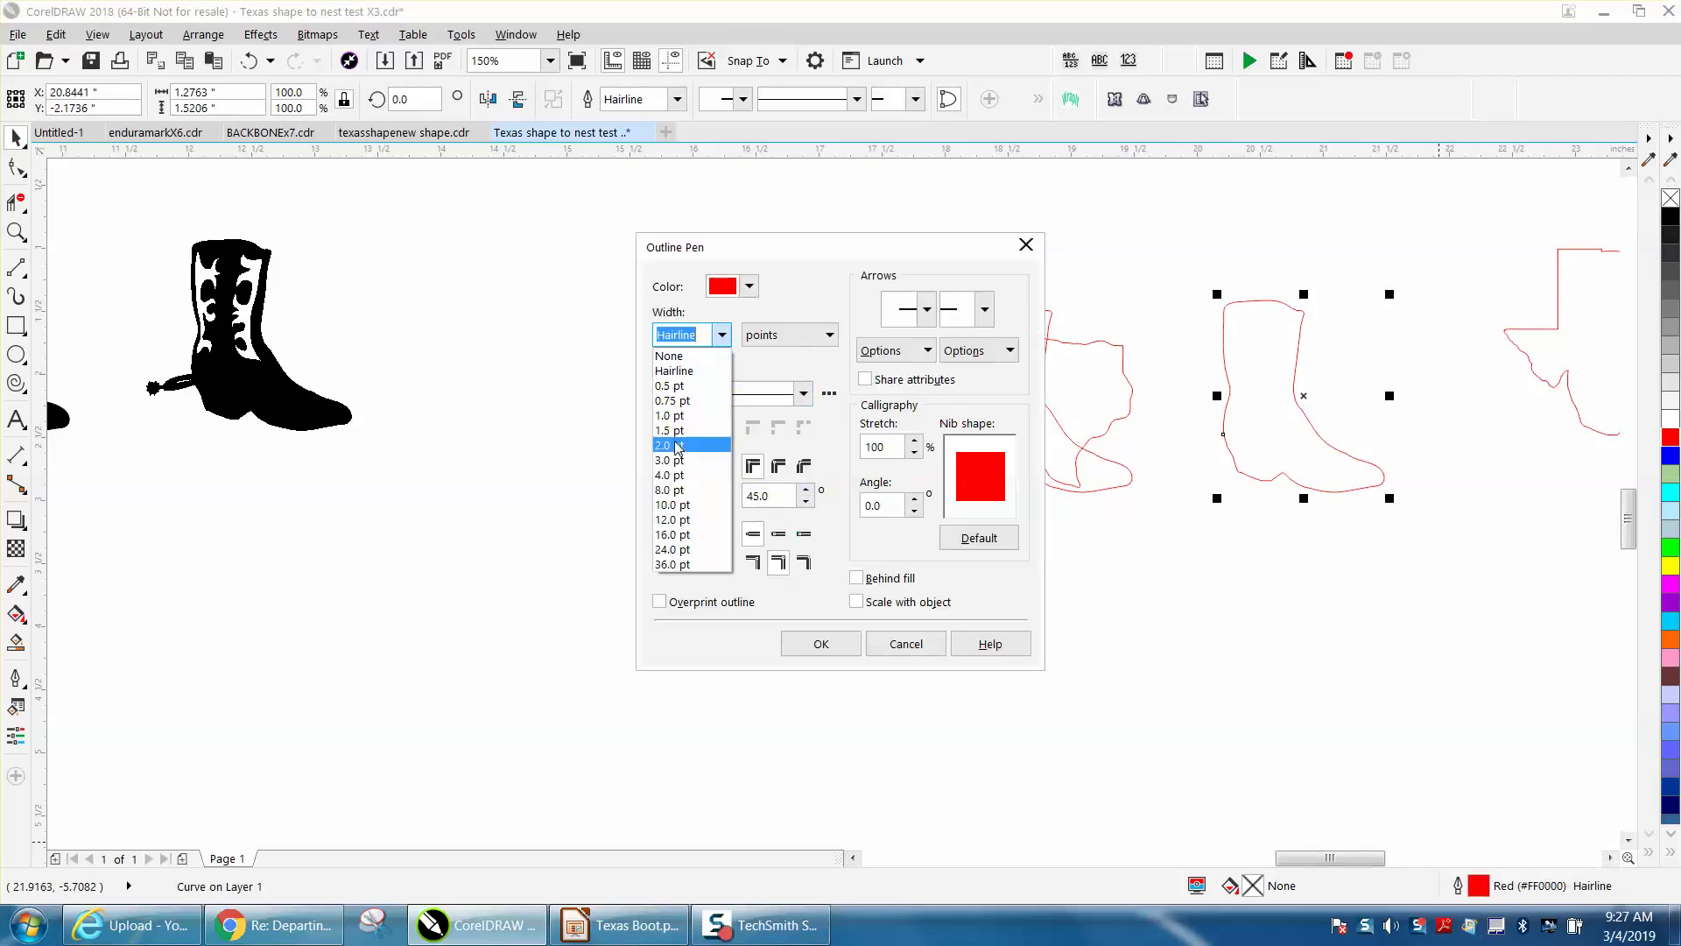
{"action": "left_click", "coordinate": [706, 471]}
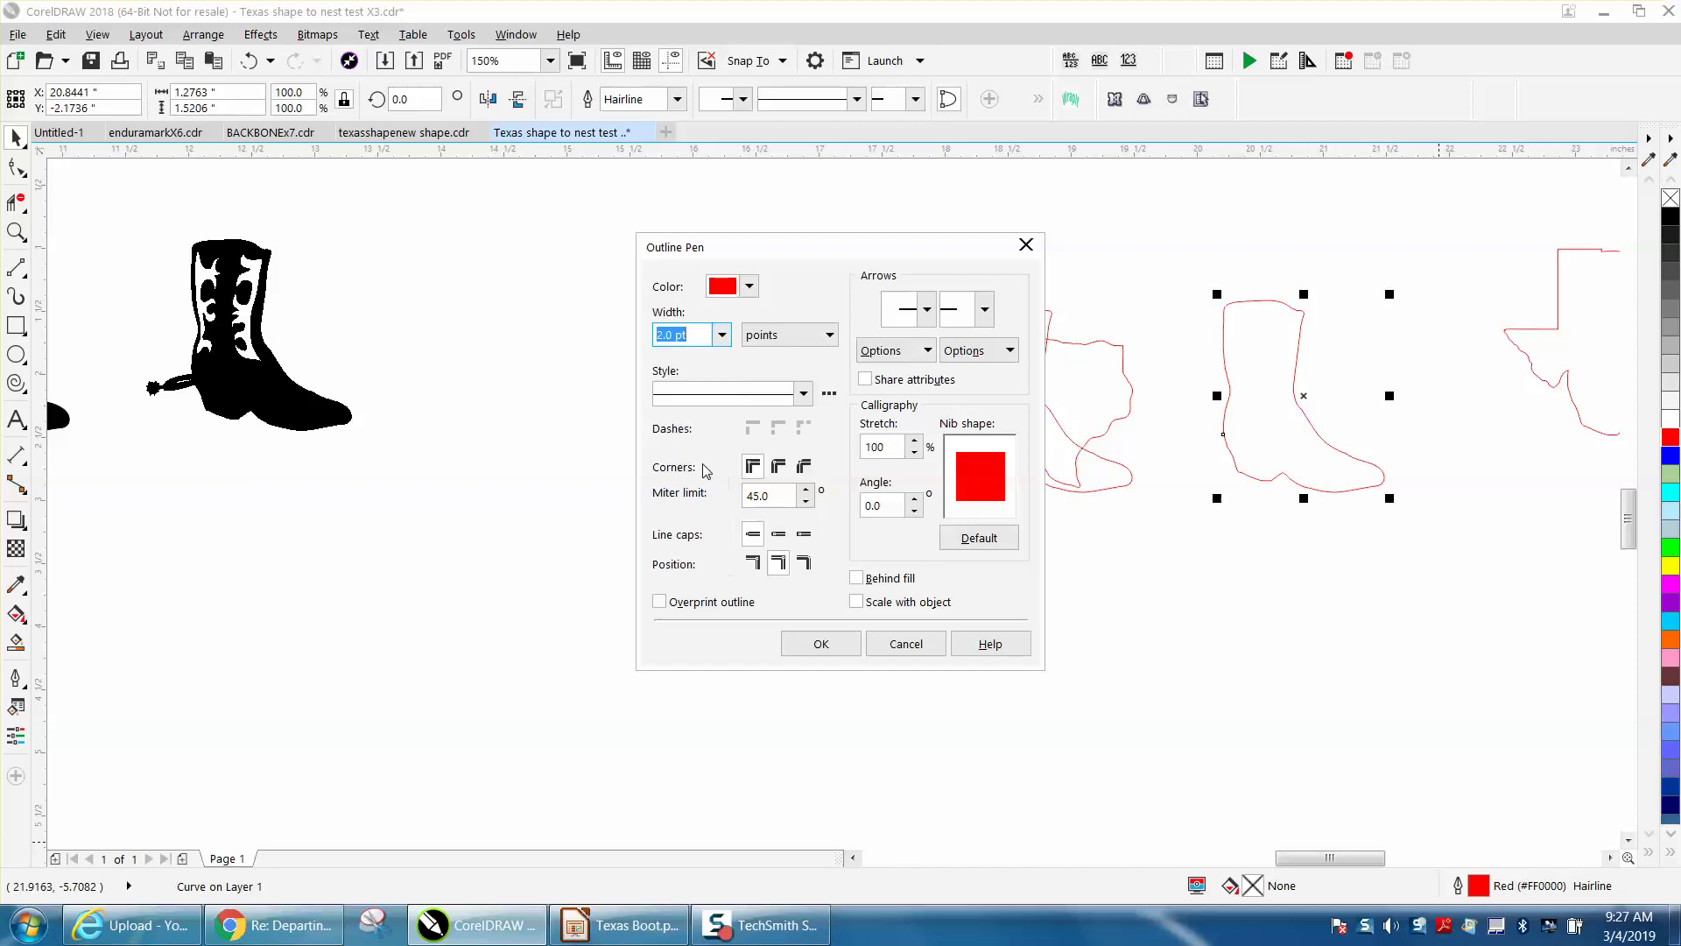
{"action": "left_click", "coordinate": [749, 290]}
{"action": "left_click", "coordinate": [896, 396]}
{"action": "left_click", "coordinate": [896, 396]}
{"action": "left_click", "coordinate": [897, 396]}
{"action": "left_click", "coordinate": [854, 397]}
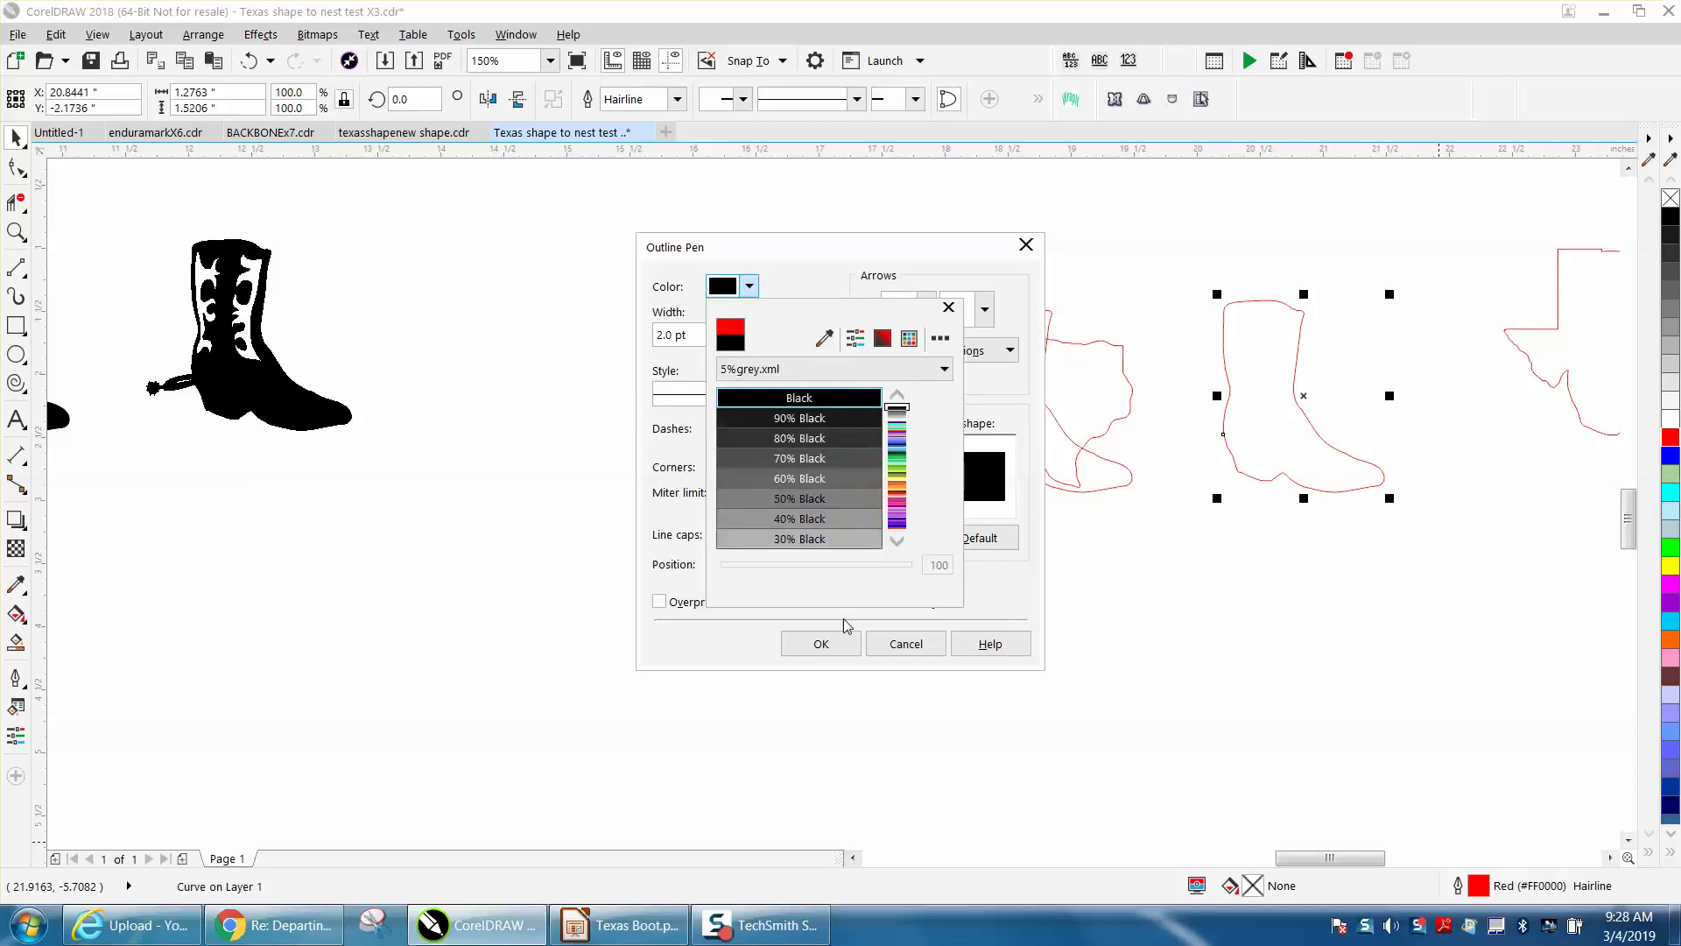
{"action": "left_click", "coordinate": [847, 653]}
{"action": "left_click", "coordinate": [844, 648]}
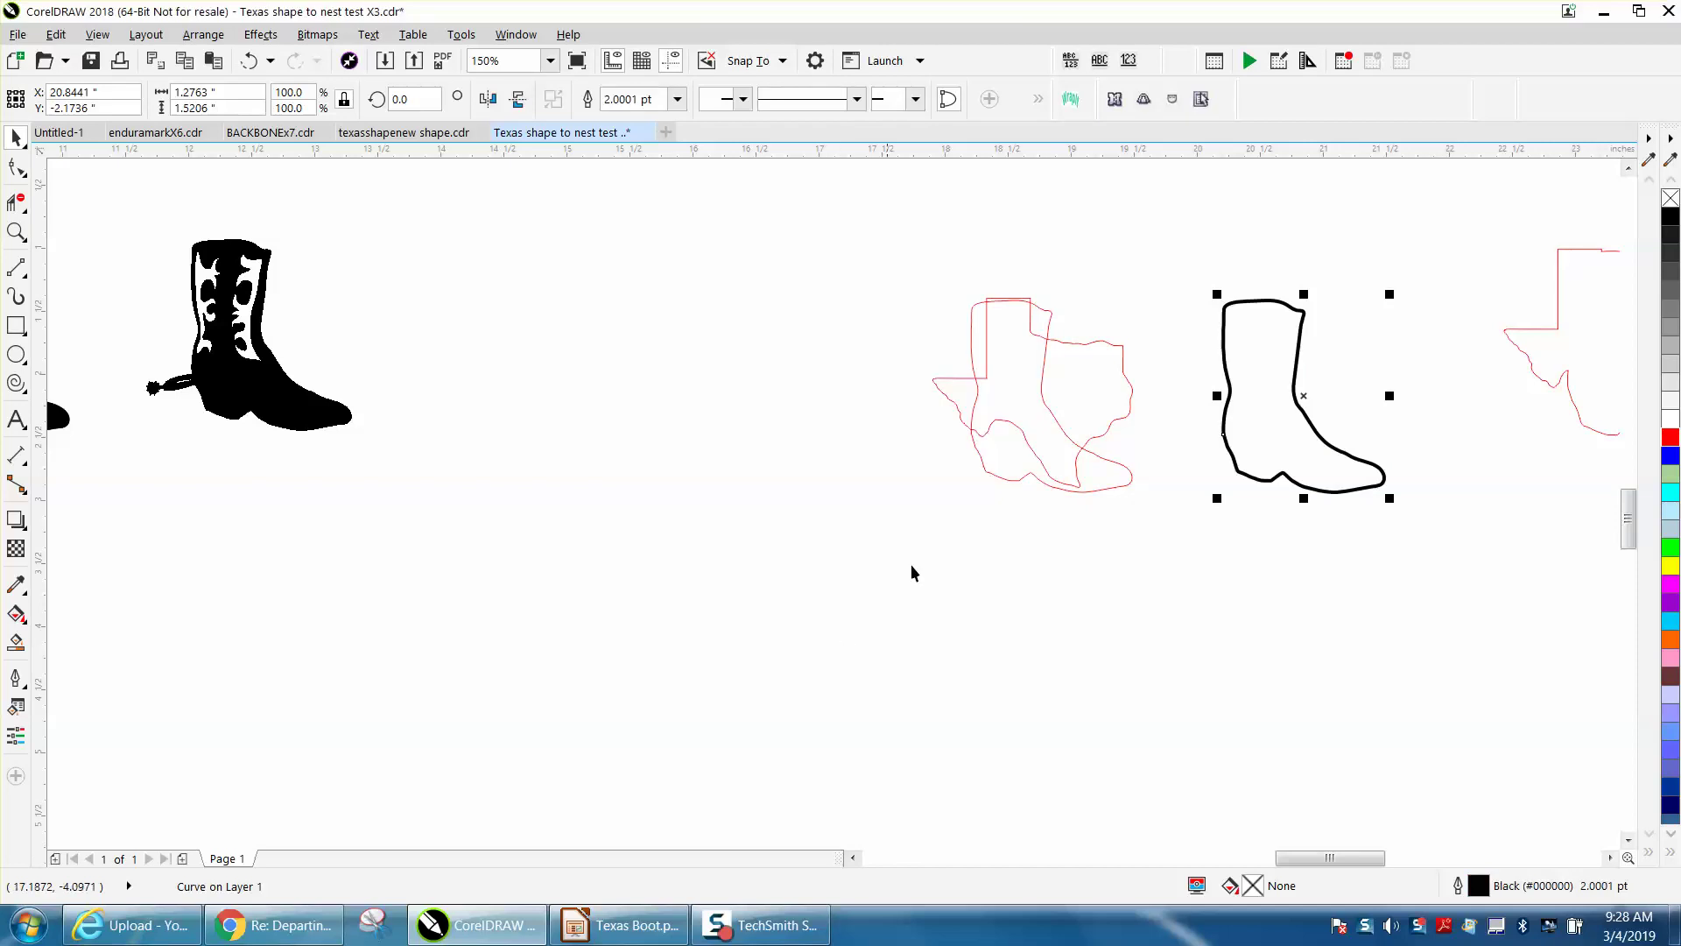
Step: Create a boundary around the overlapping Texas and boot outlines and move it 2 inches down
{"action": "left_click", "coordinate": [921, 287]}
{"action": "left_click_drag", "start_coordinate": [1185, 507], "coordinate": [1194, 562]}
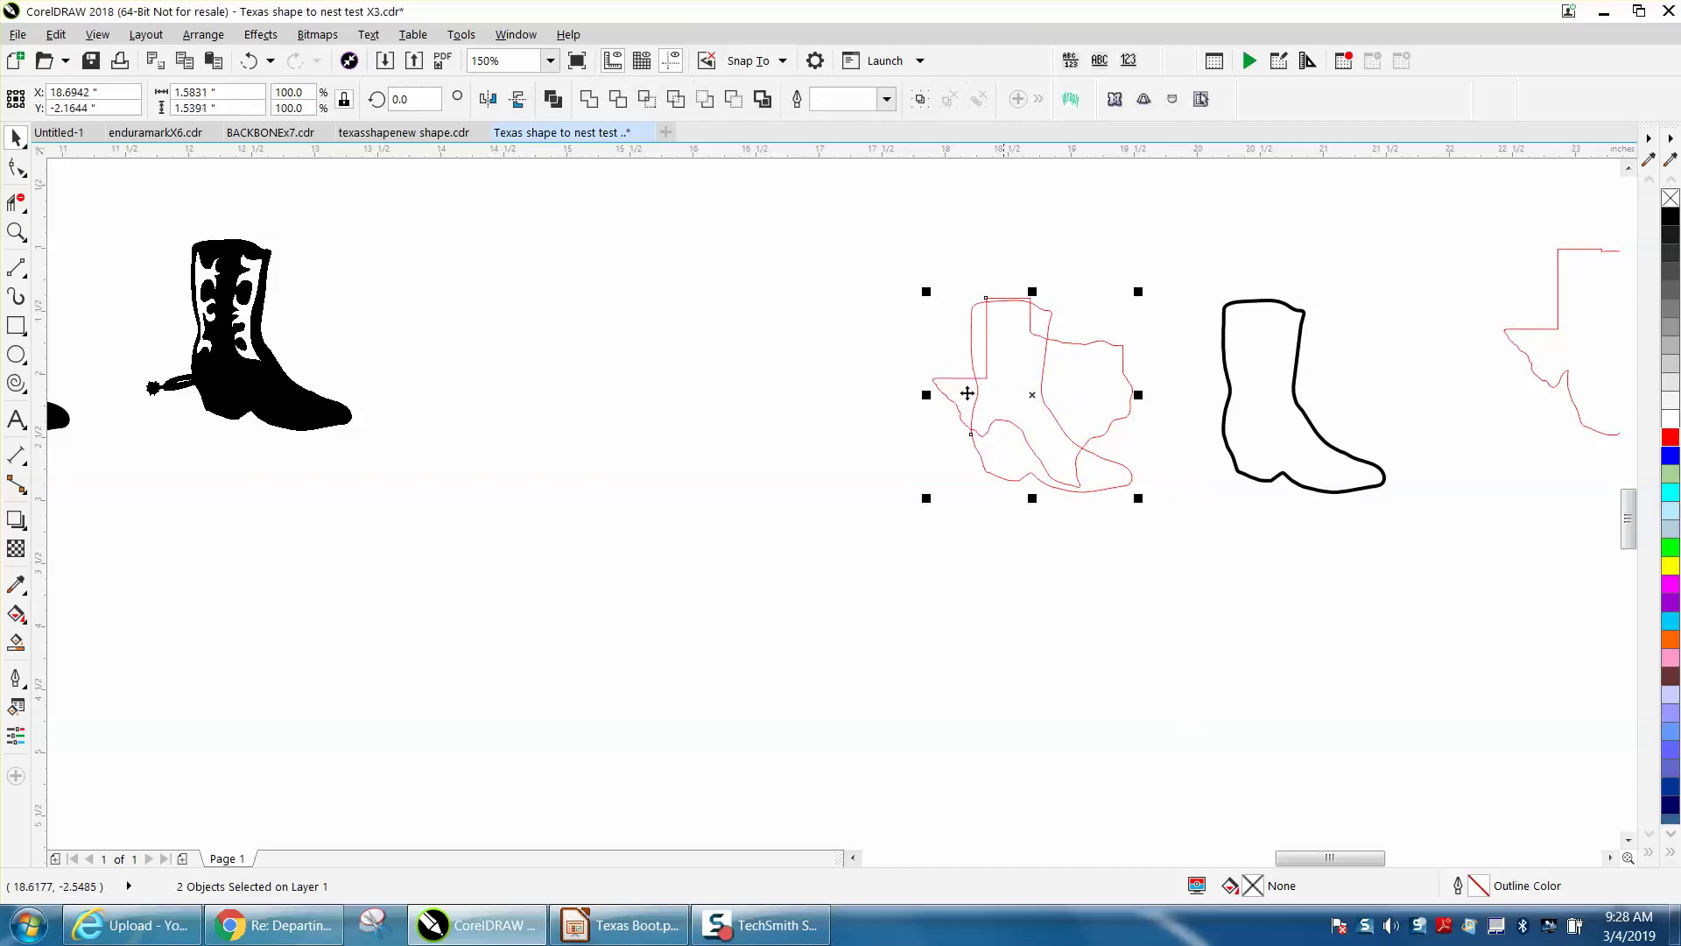
{"action": "left_click", "coordinate": [762, 101]}
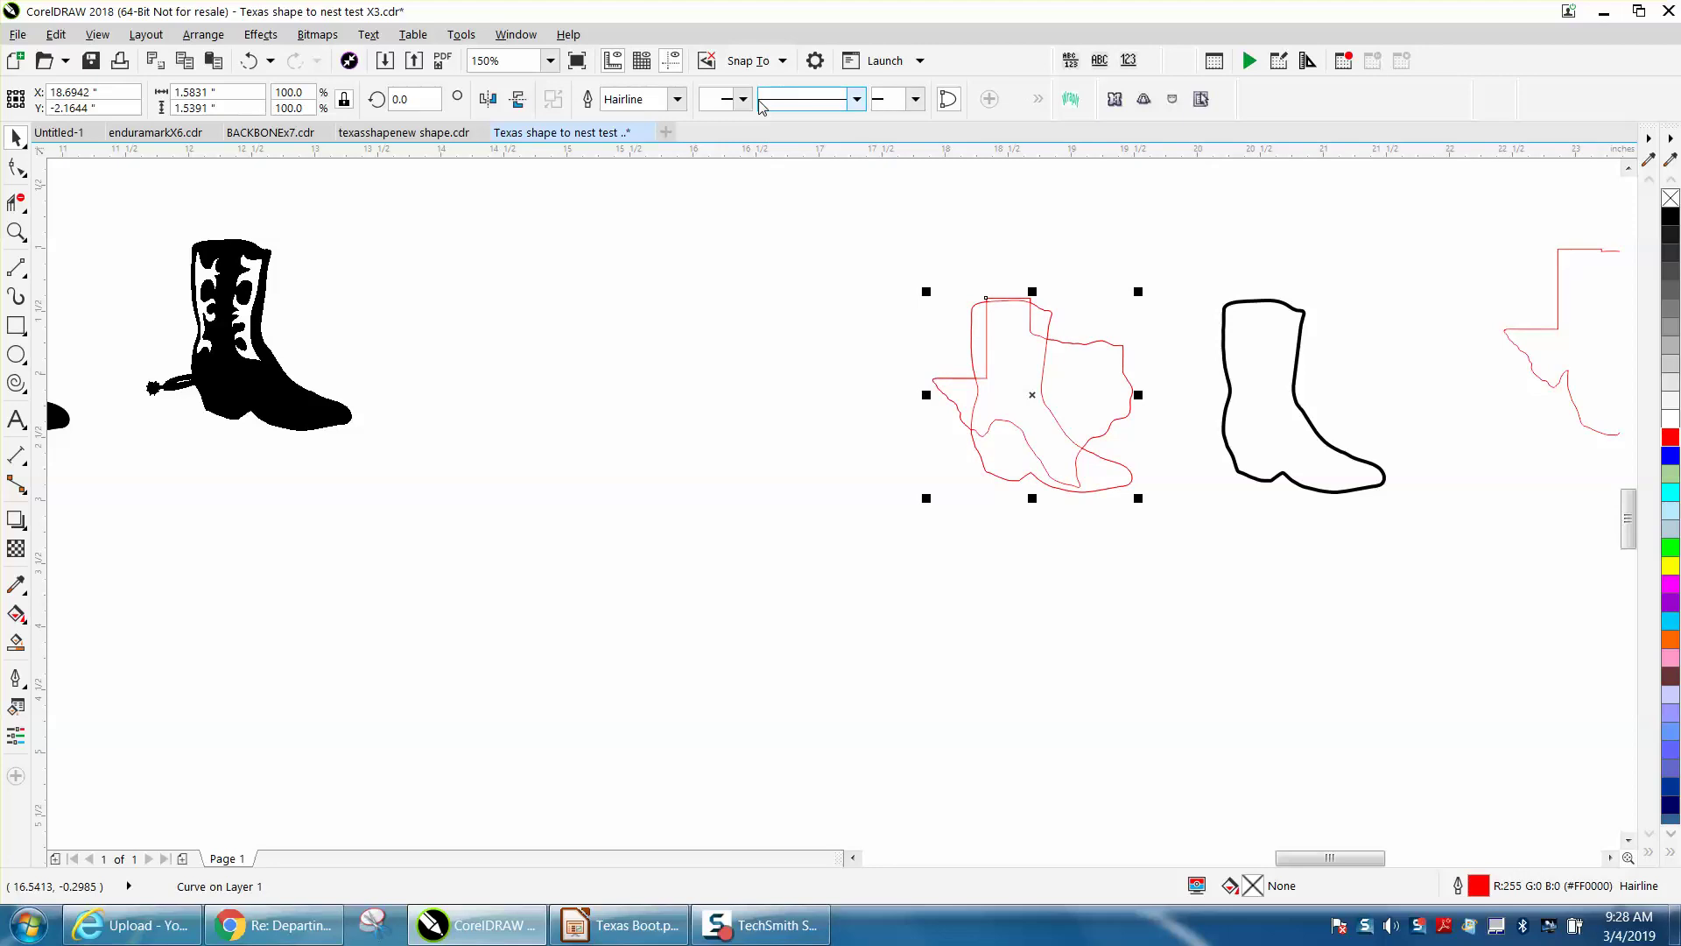
{"action": "key", "text": "Down"}
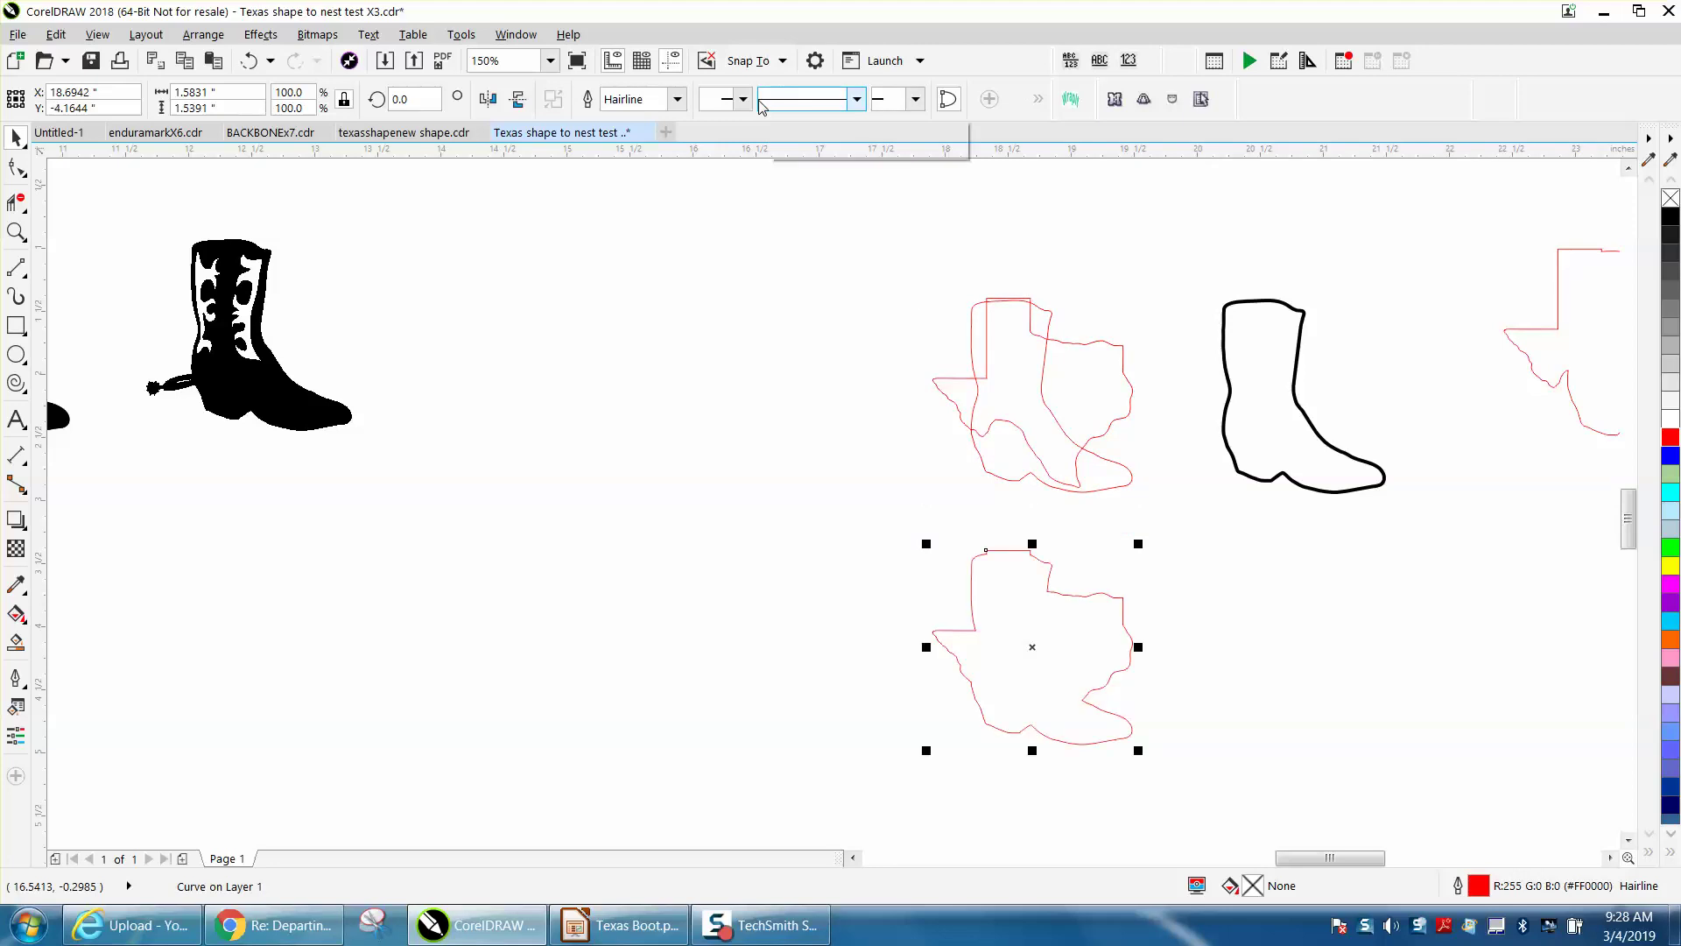
Step: Move the black boot outline 2 inches down and 2 inches left, onto the combined Texas and boot boundary
{"action": "left_click", "coordinate": [1260, 482]}
{"action": "key", "text": "Down"}
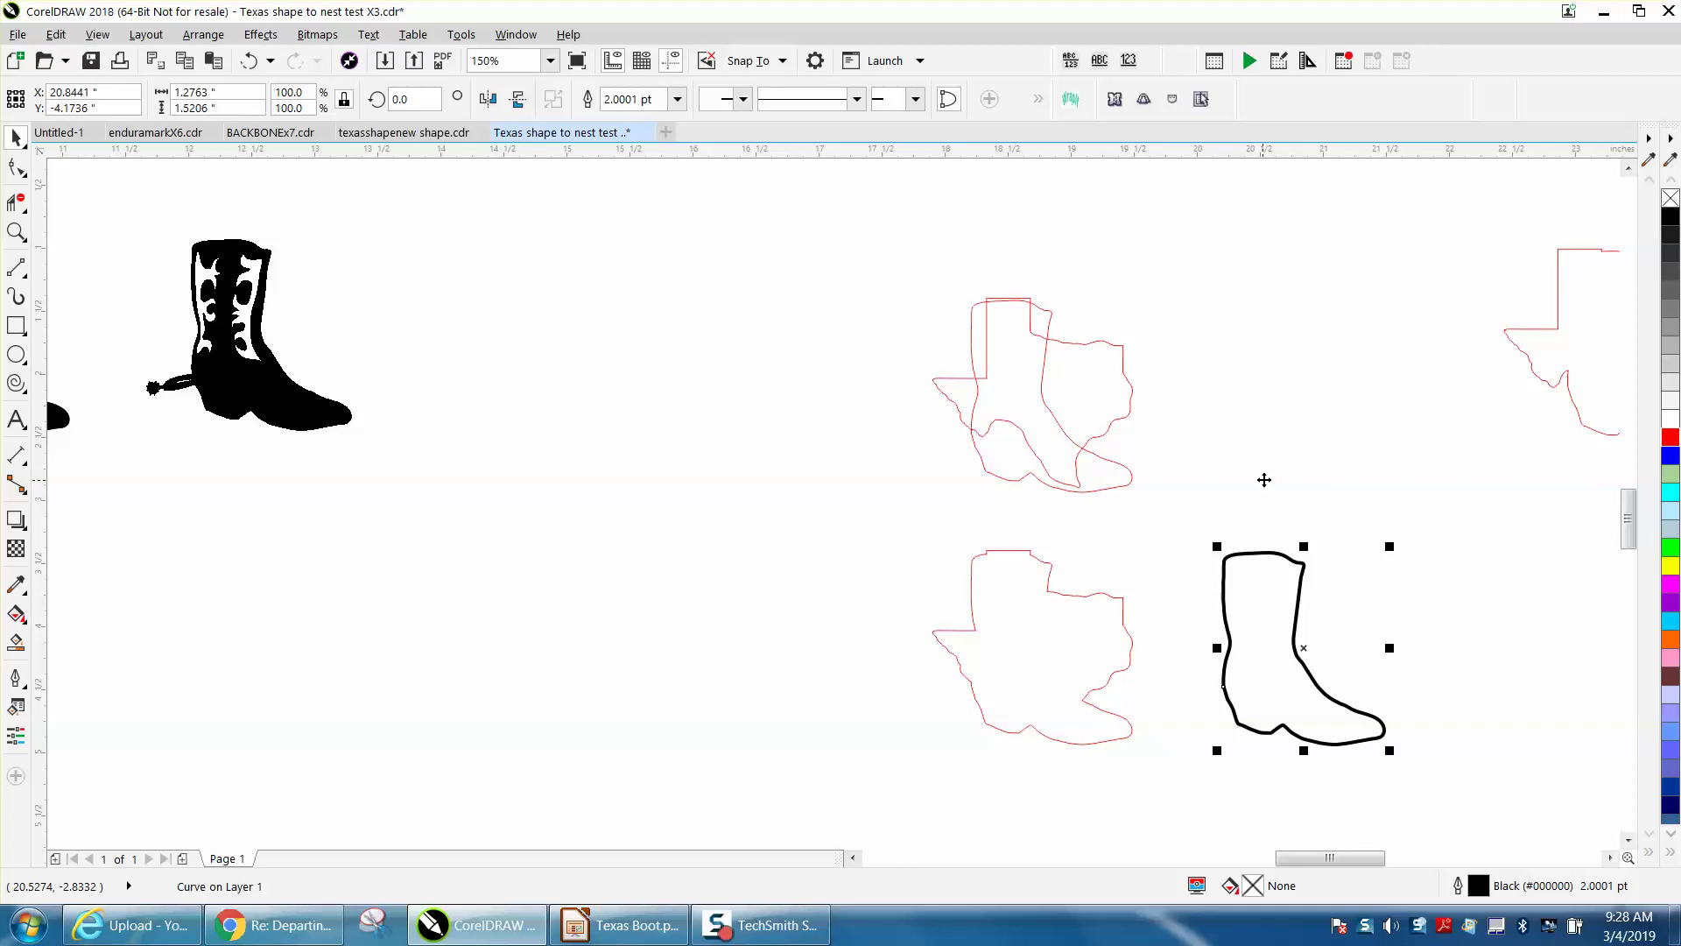
{"action": "key", "text": "Left"}
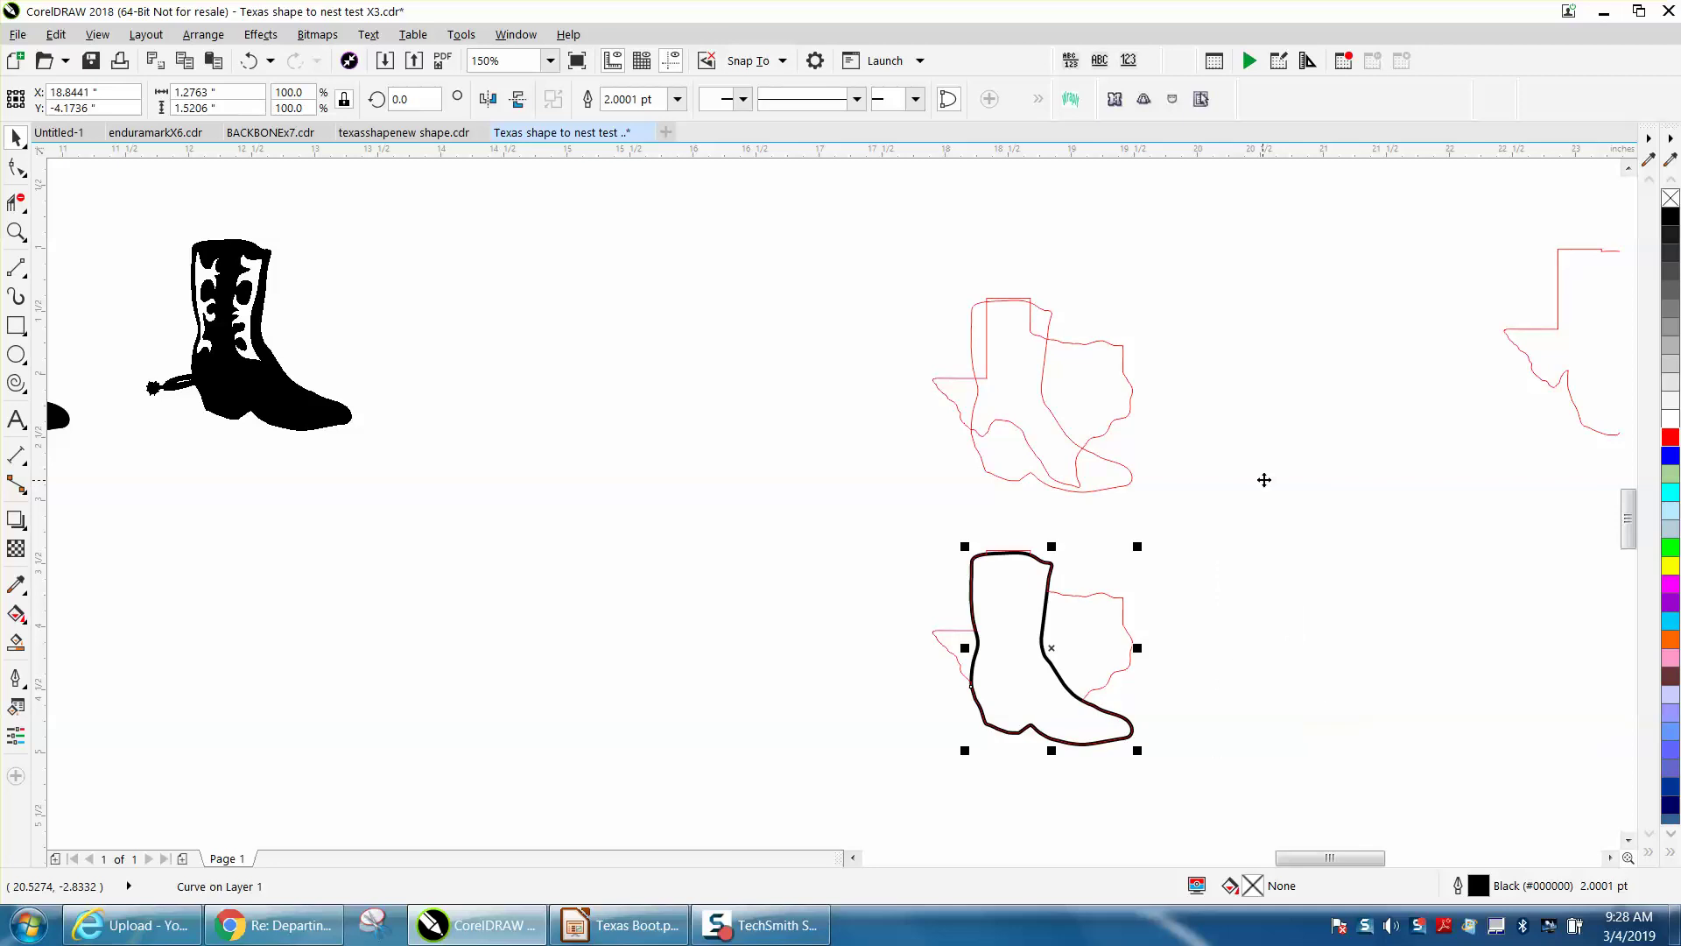
Step: Move the black boot outline 2 inches right, clear of the combined Texas and boot boundary
{"action": "left_click", "coordinate": [15, 232]}
{"action": "left_click_drag", "start_coordinate": [979, 602], "coordinate": [1296, 803]}
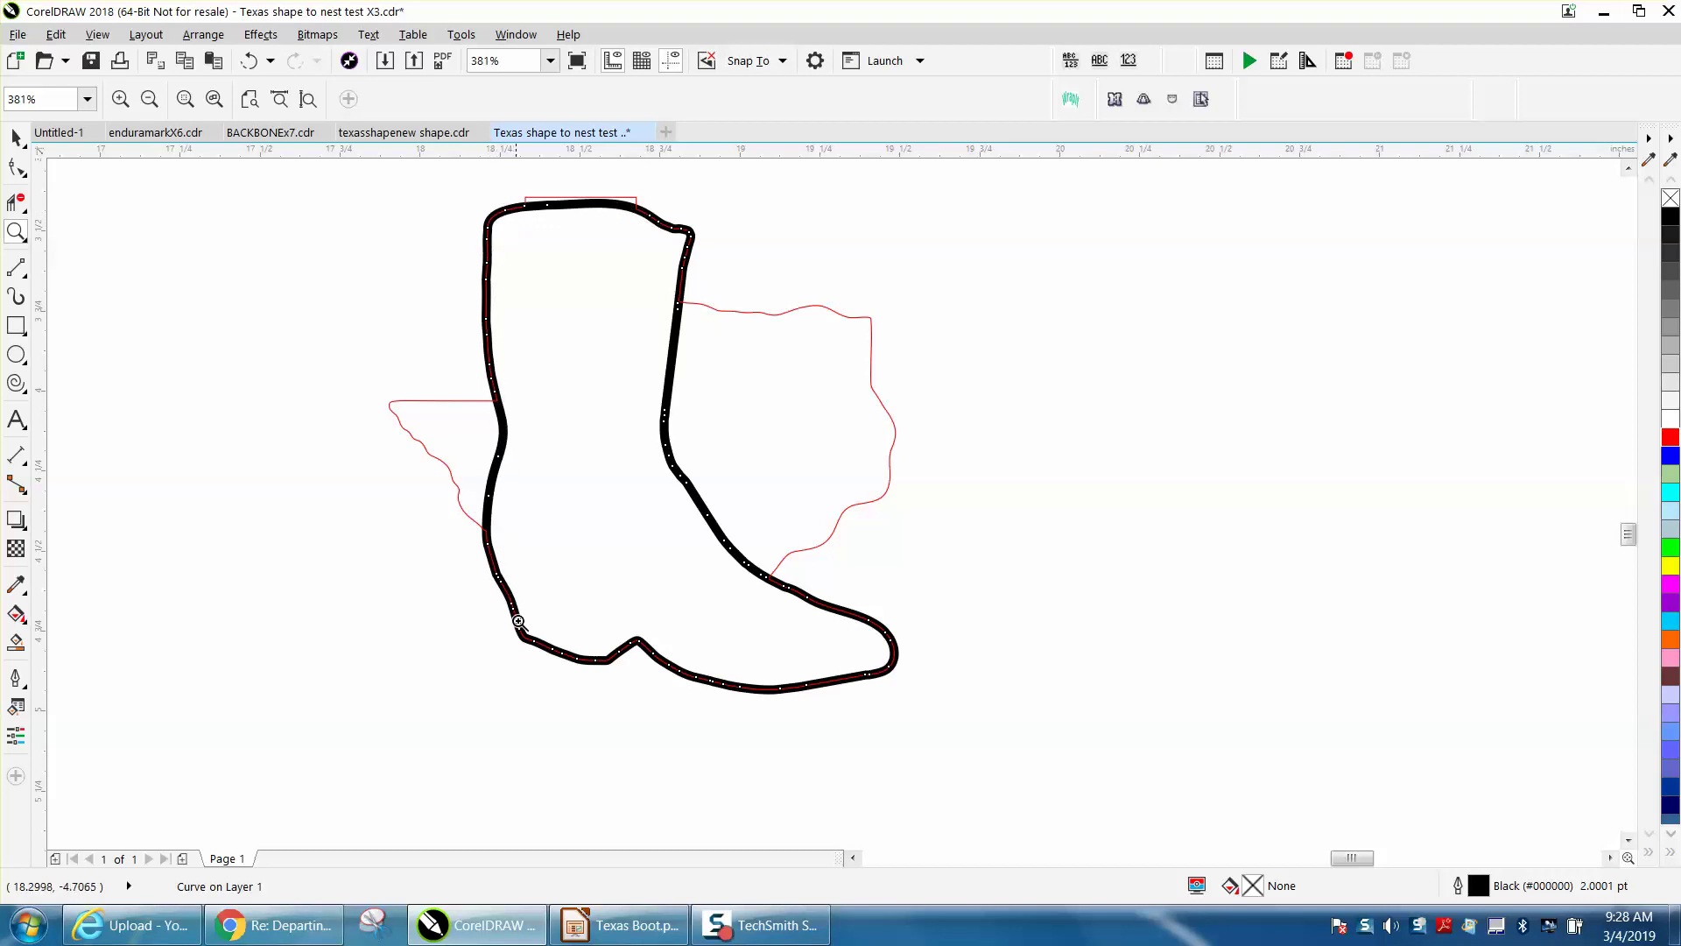
{"action": "right_click", "coordinate": [797, 522]}
{"action": "right_click", "coordinate": [789, 513]}
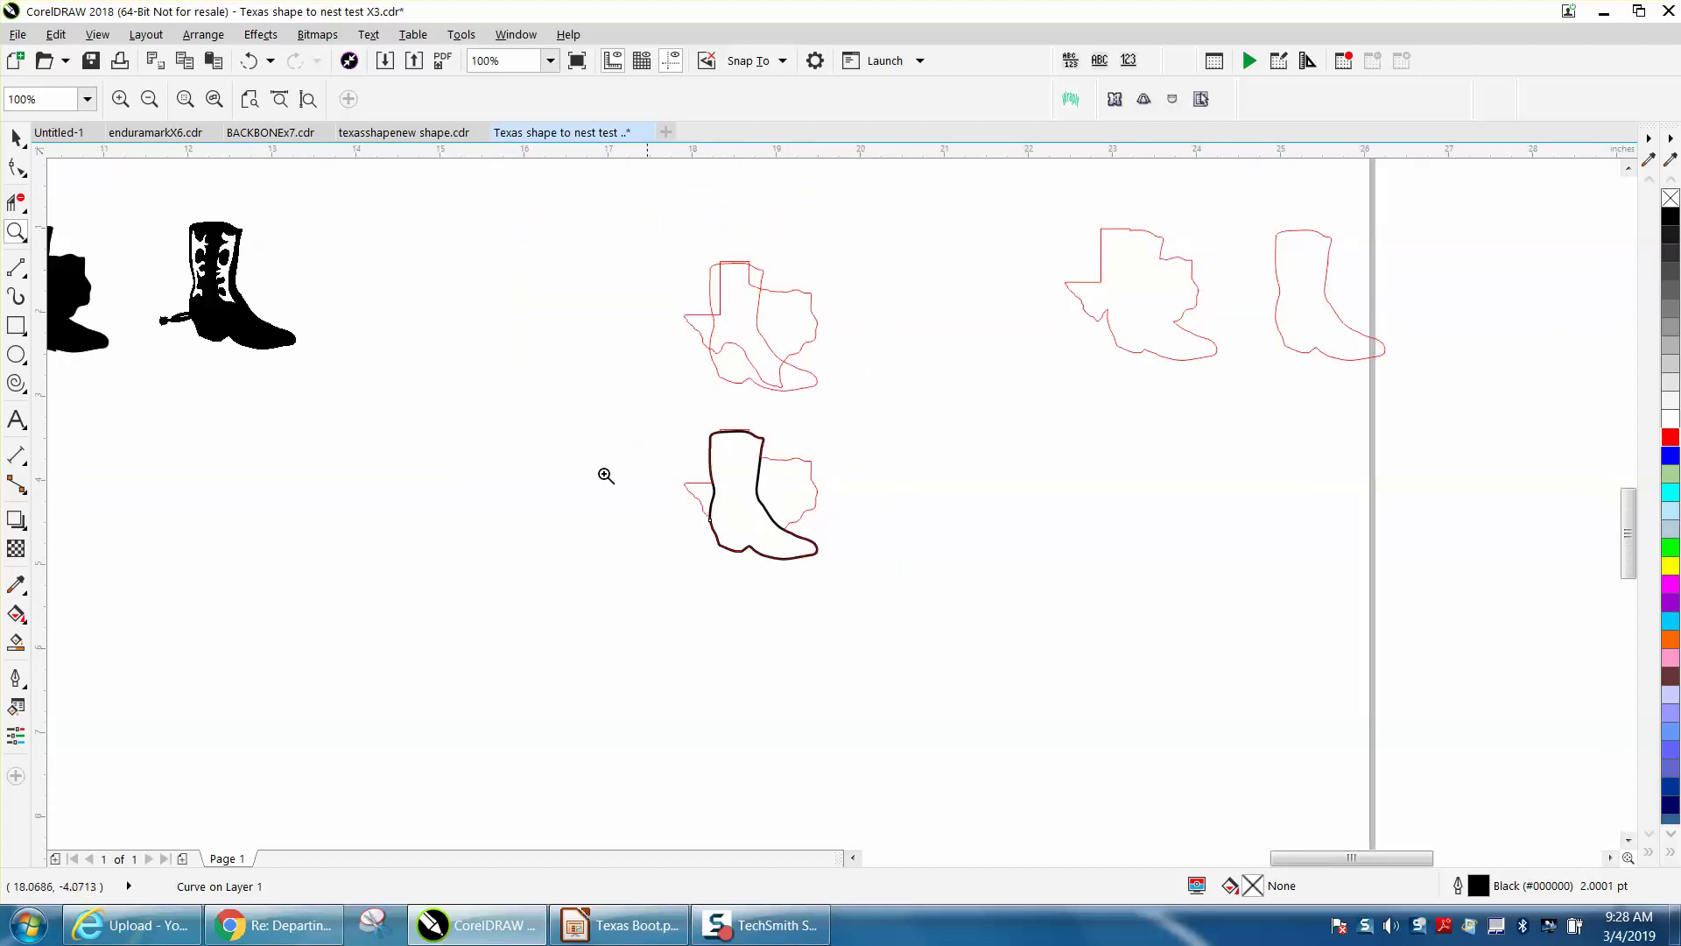
{"action": "right_click", "coordinate": [424, 446]}
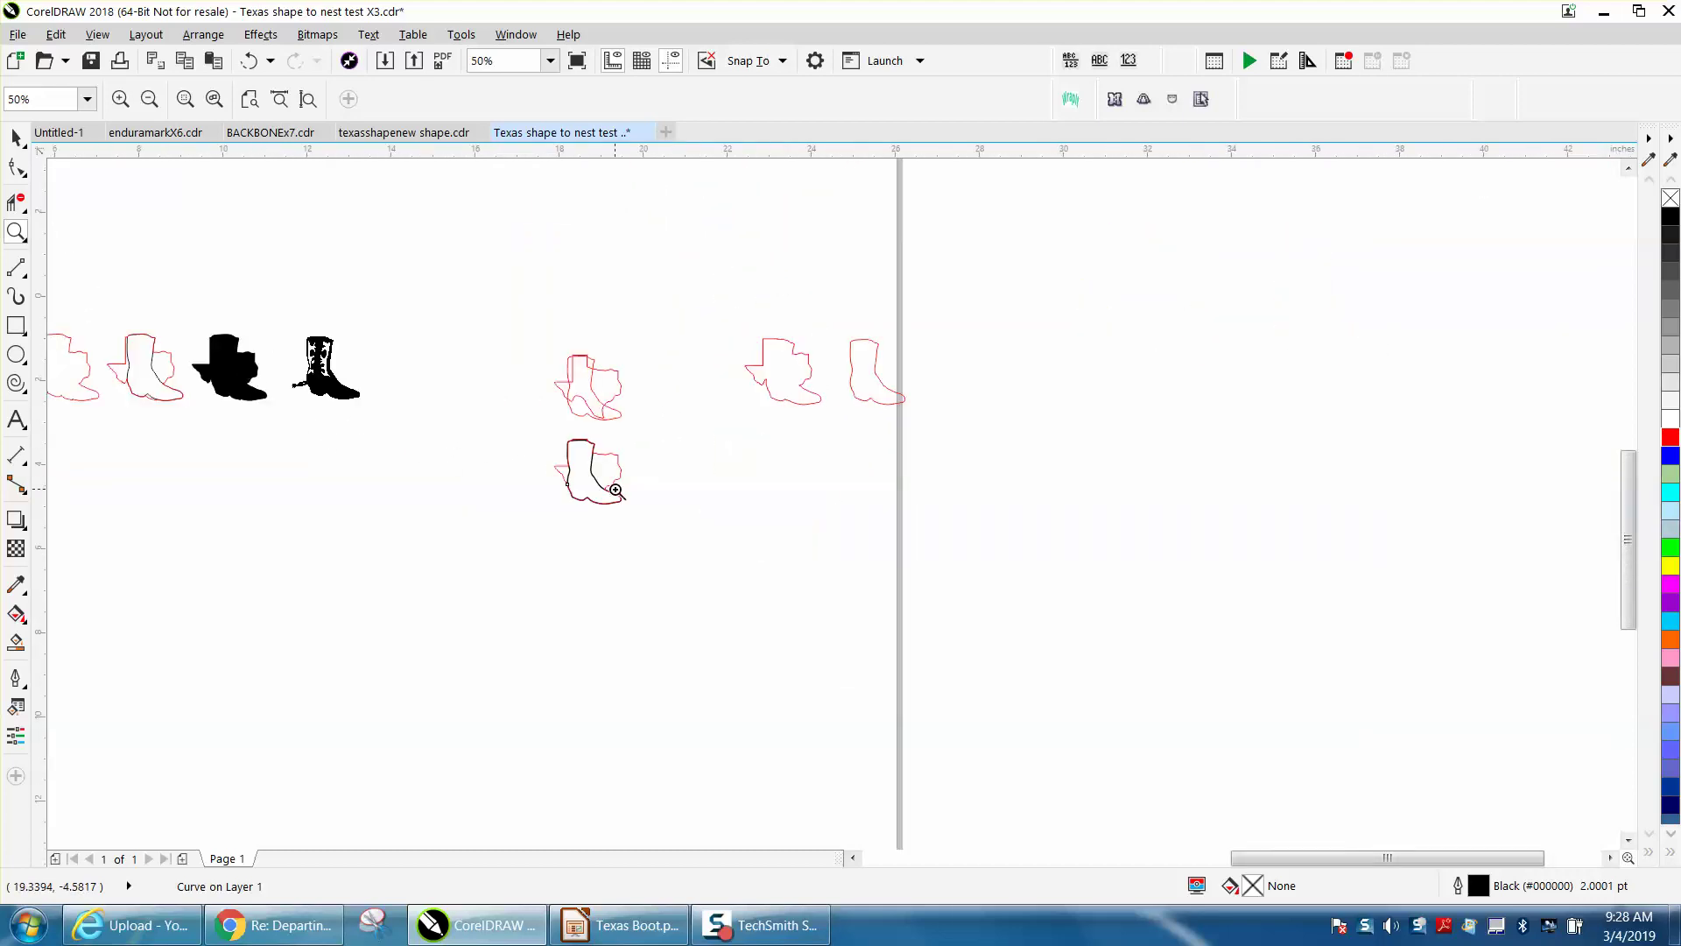
{"action": "left_click_drag", "start_coordinate": [536, 442], "coordinate": [675, 531]}
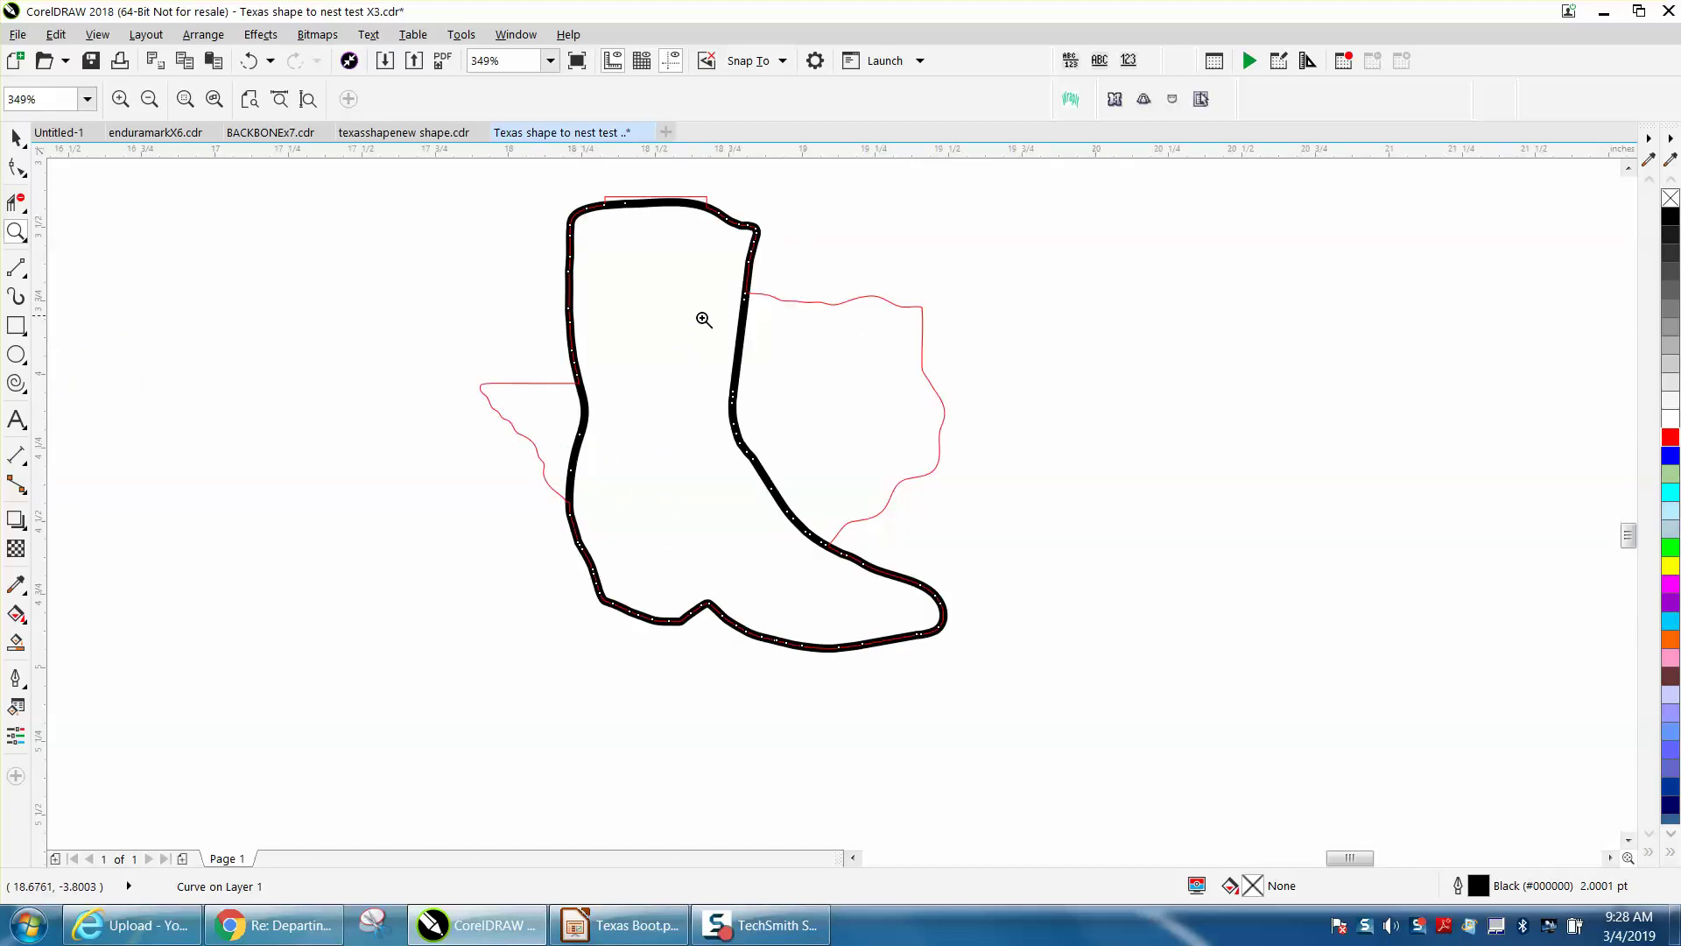
{"action": "left_click", "coordinate": [15, 138]}
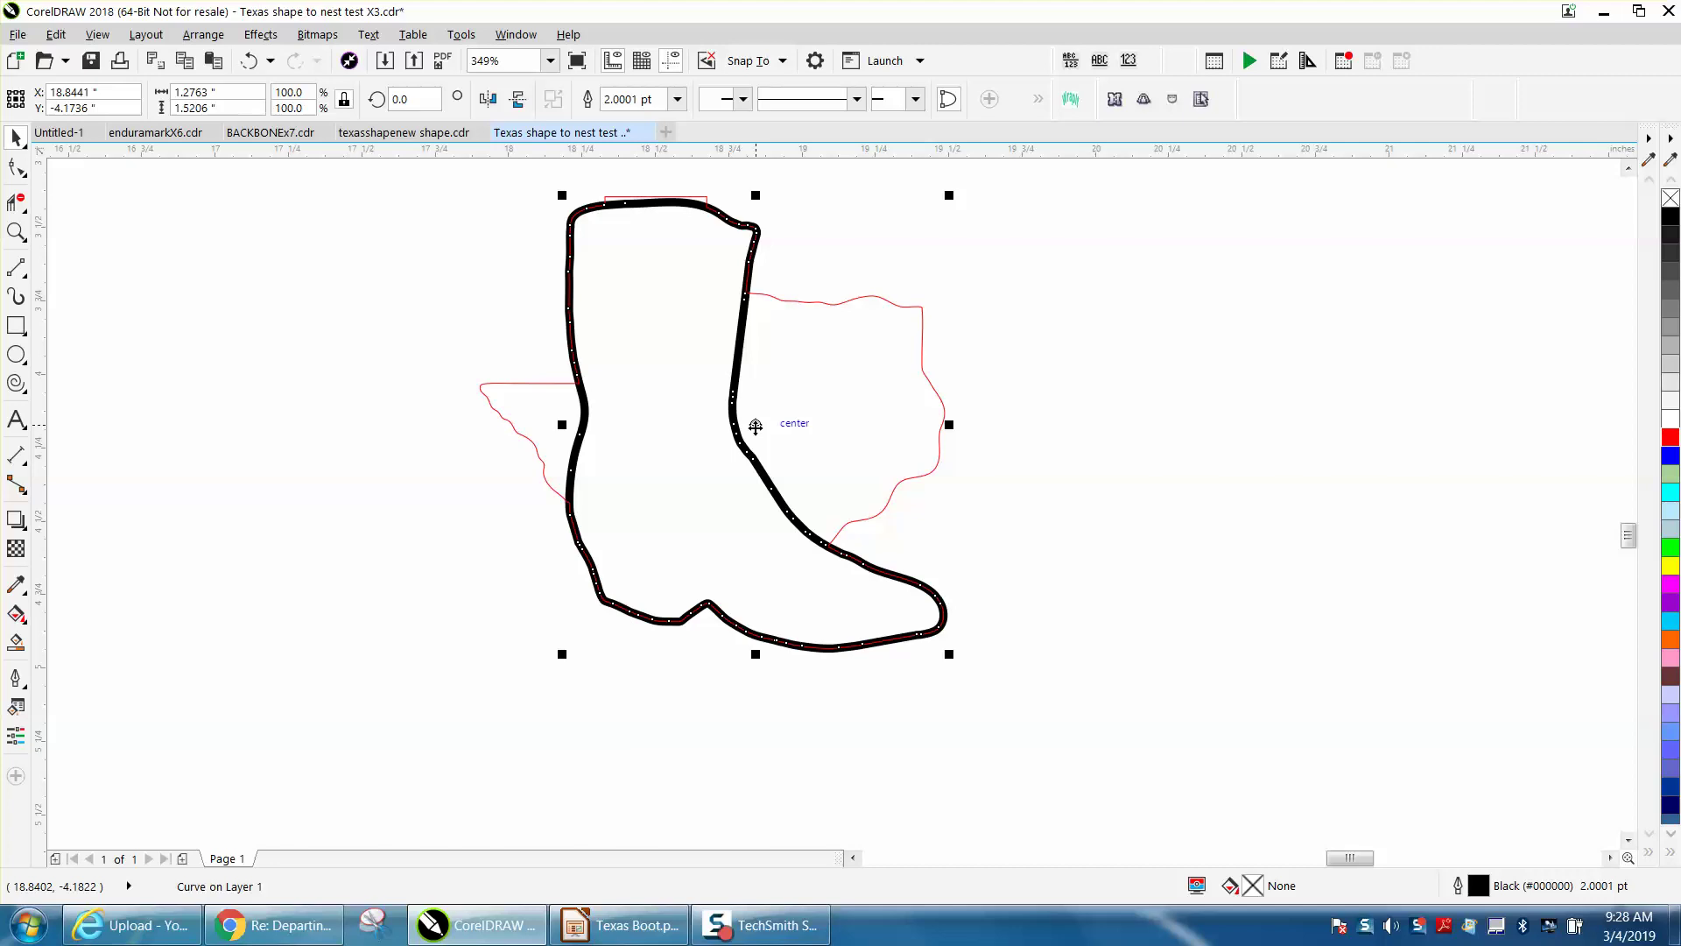
{"action": "left_click", "coordinate": [756, 426]}
{"action": "left_click", "coordinate": [742, 451]}
{"action": "key", "text": "Right"}
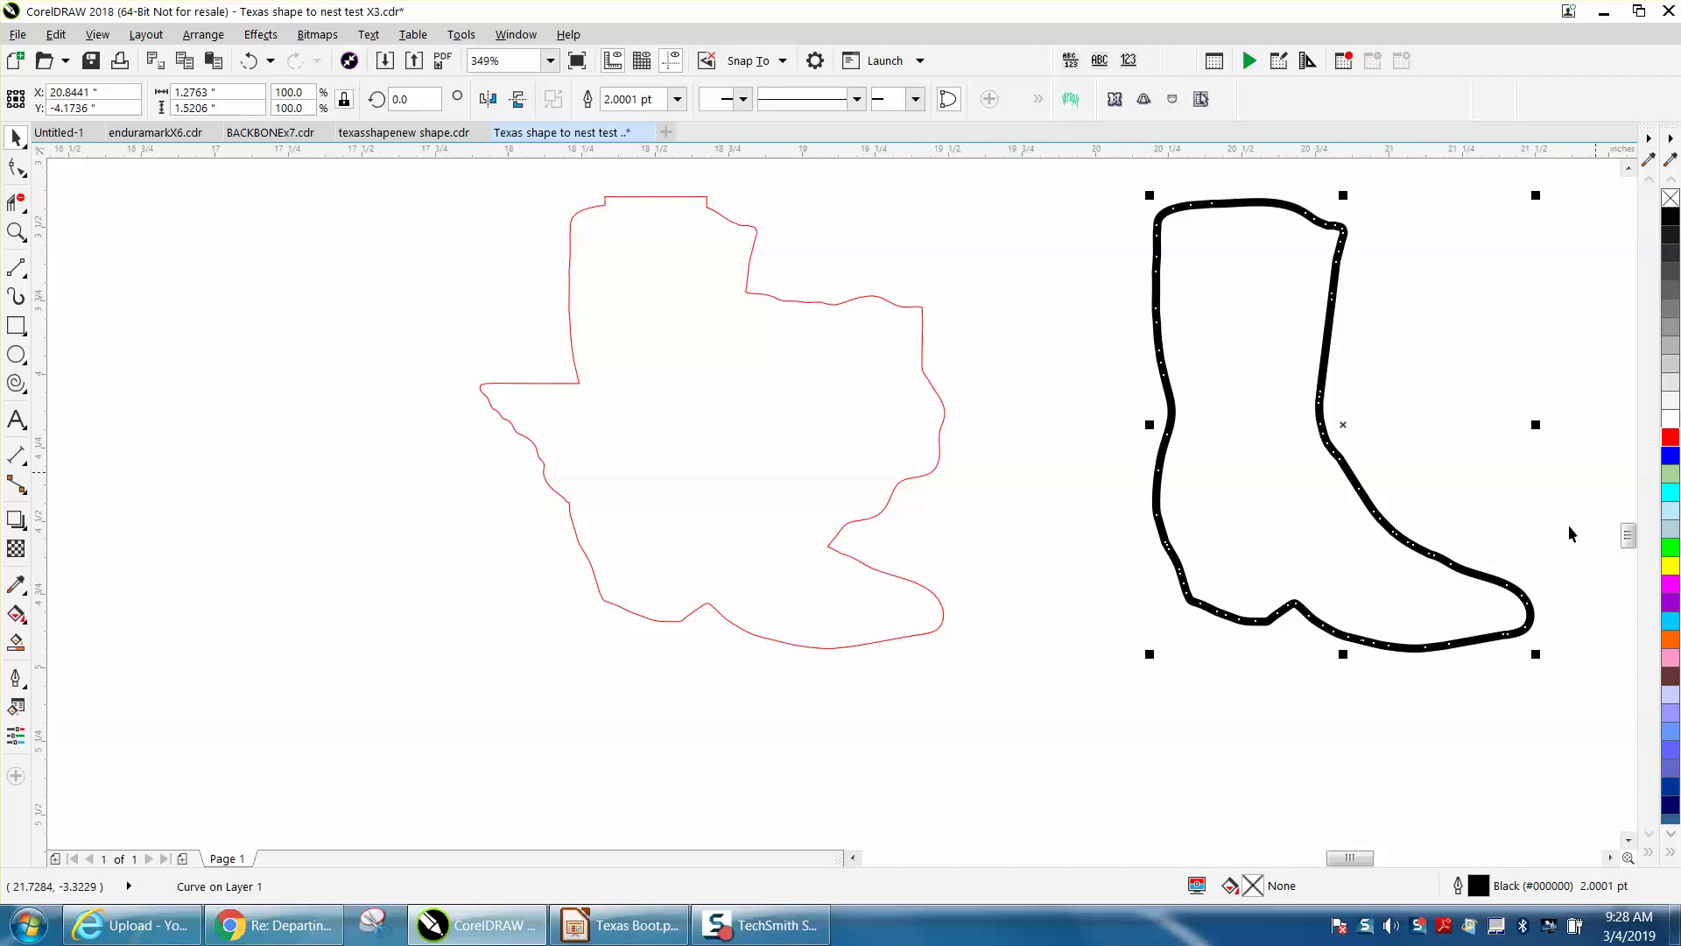
Step: Set the black boot's outline width to hairline
{"action": "double_click", "coordinate": [1483, 893]}
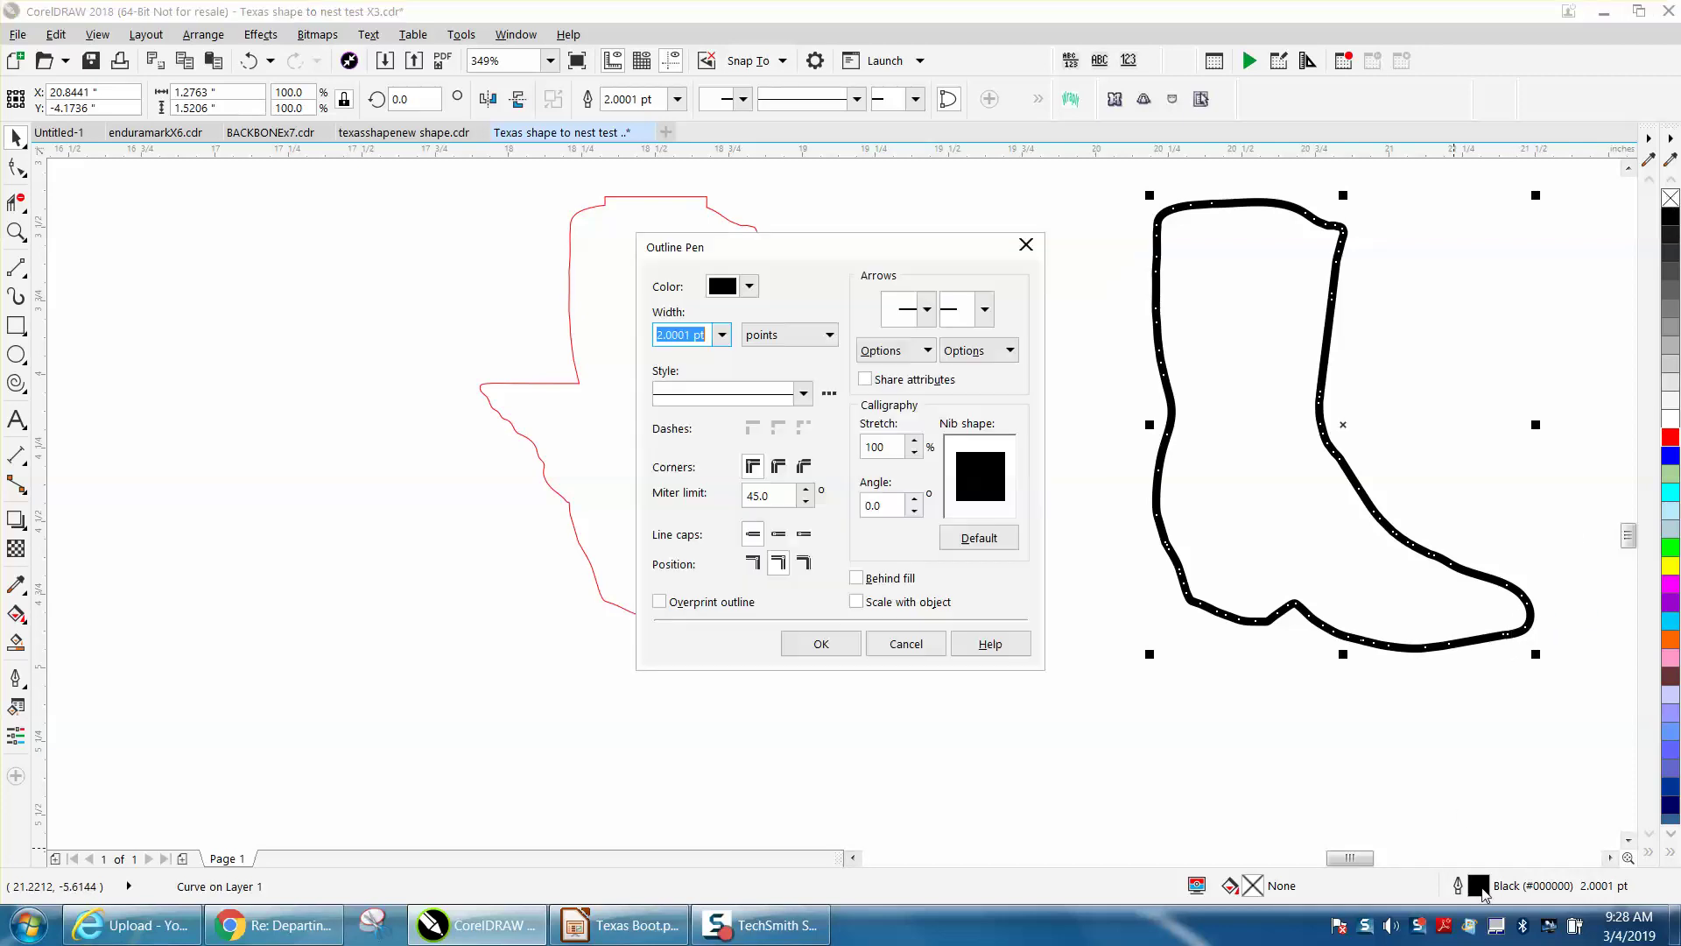
{"action": "left_click", "coordinate": [721, 337]}
{"action": "left_click", "coordinate": [823, 645]}
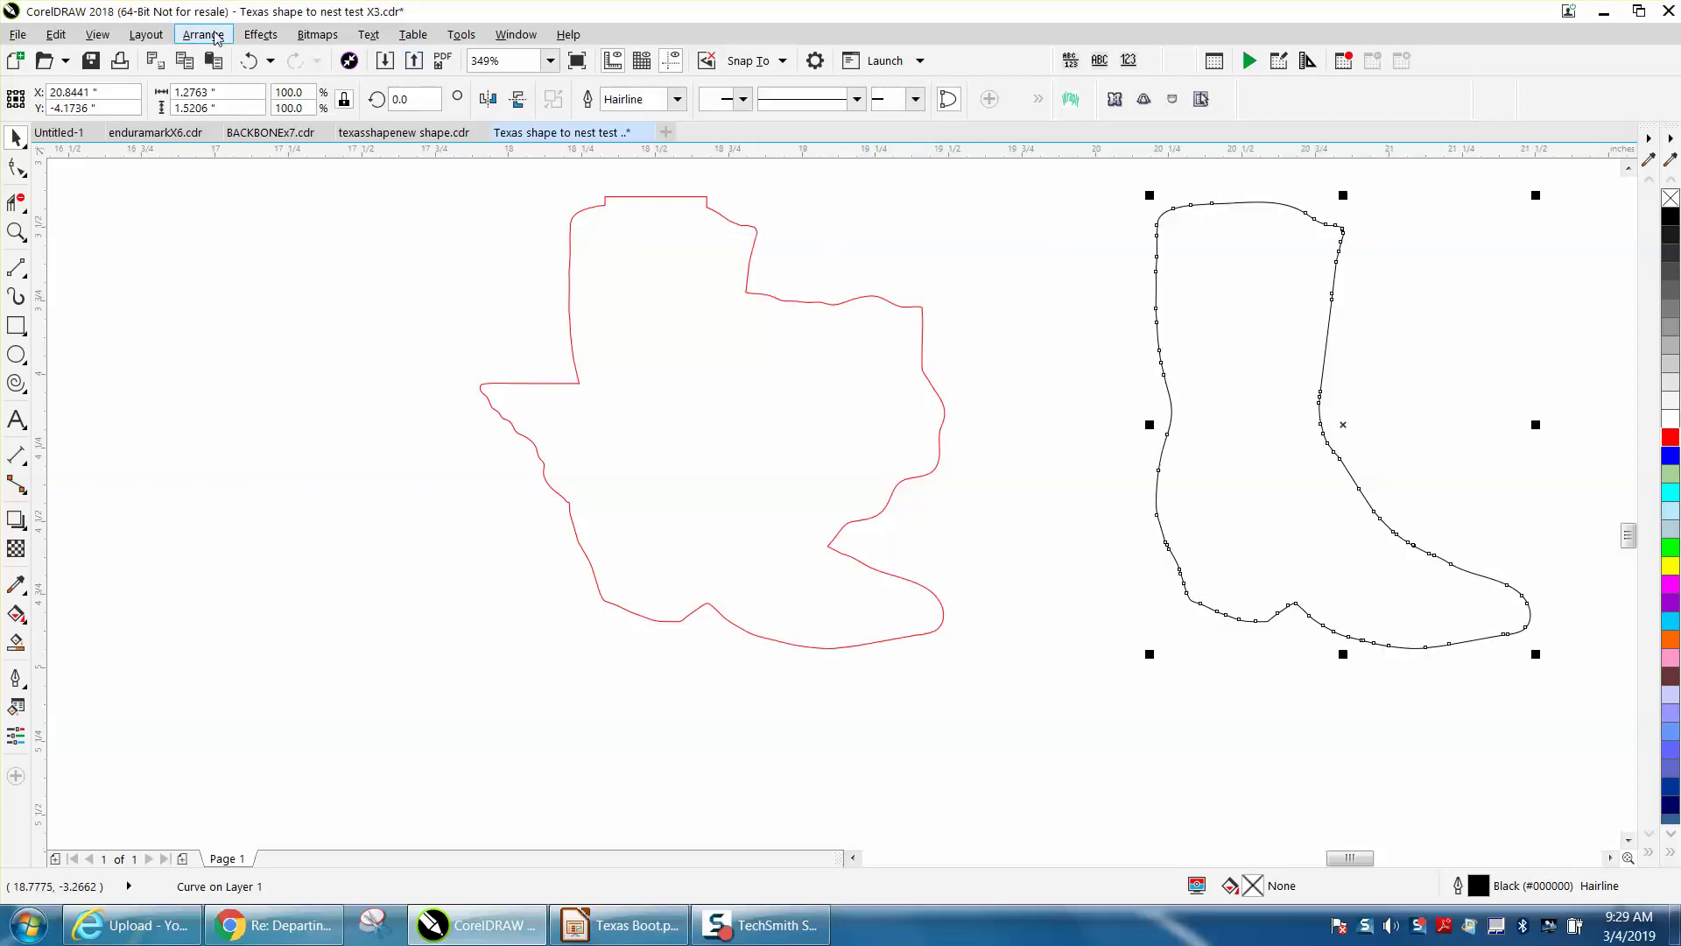
Step: Apply a one-step inside contour with a 0.003 inch offset and red outline to the black boot
{"action": "left_click", "coordinate": [261, 35]}
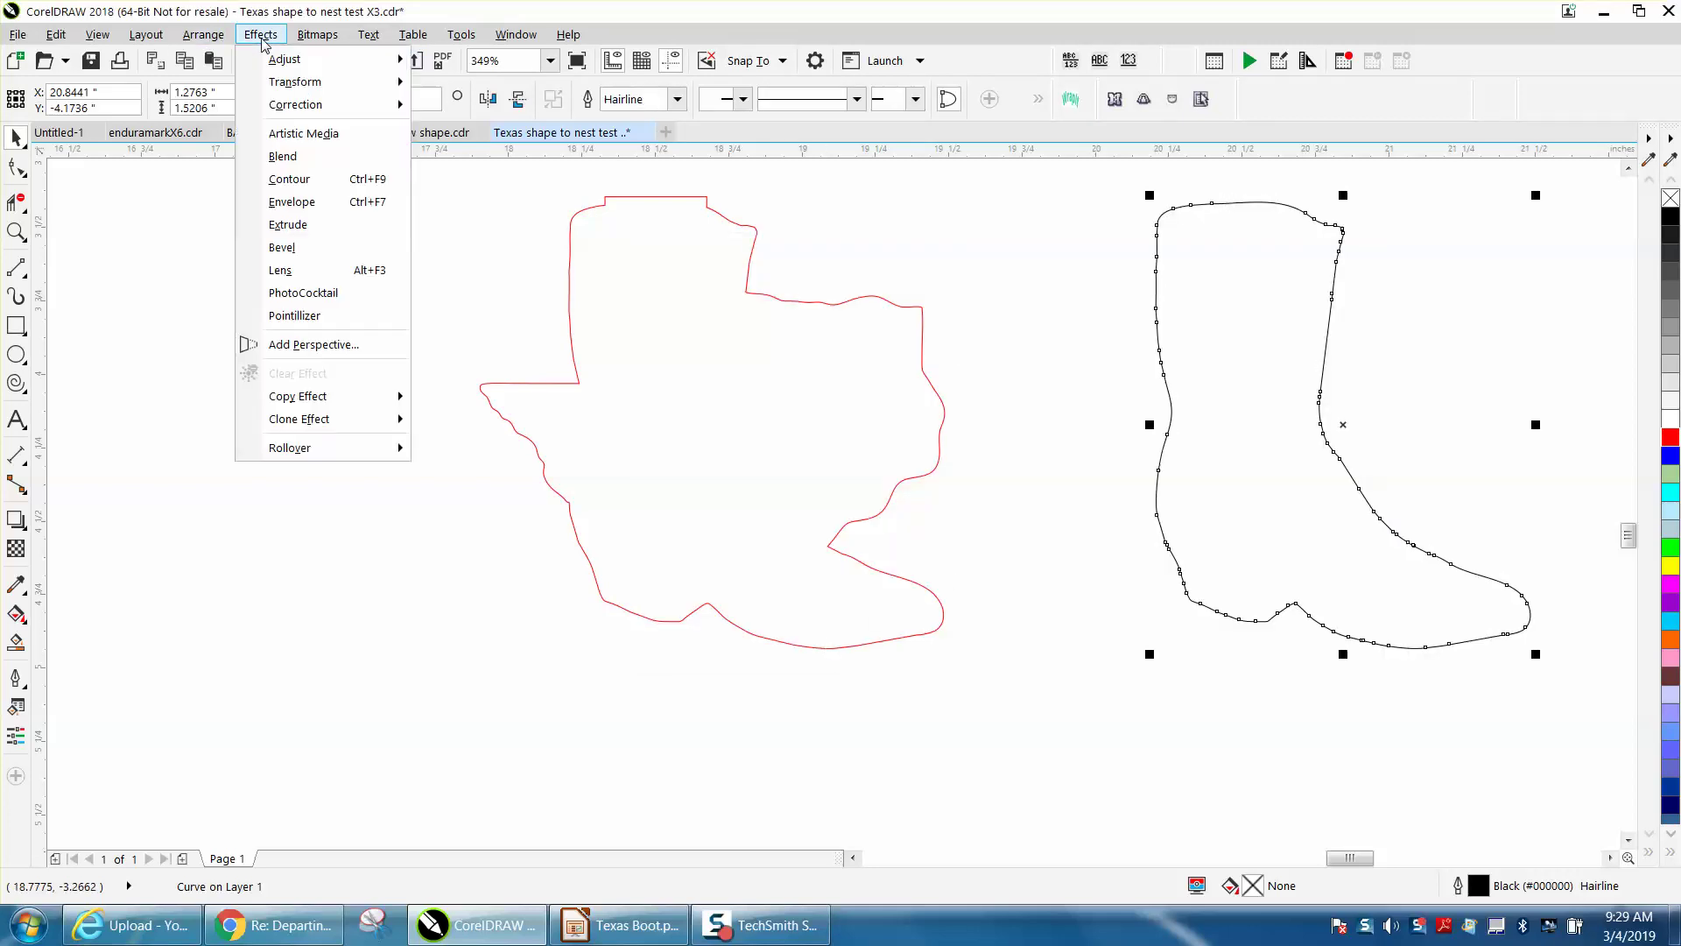
{"action": "left_click", "coordinate": [289, 179]}
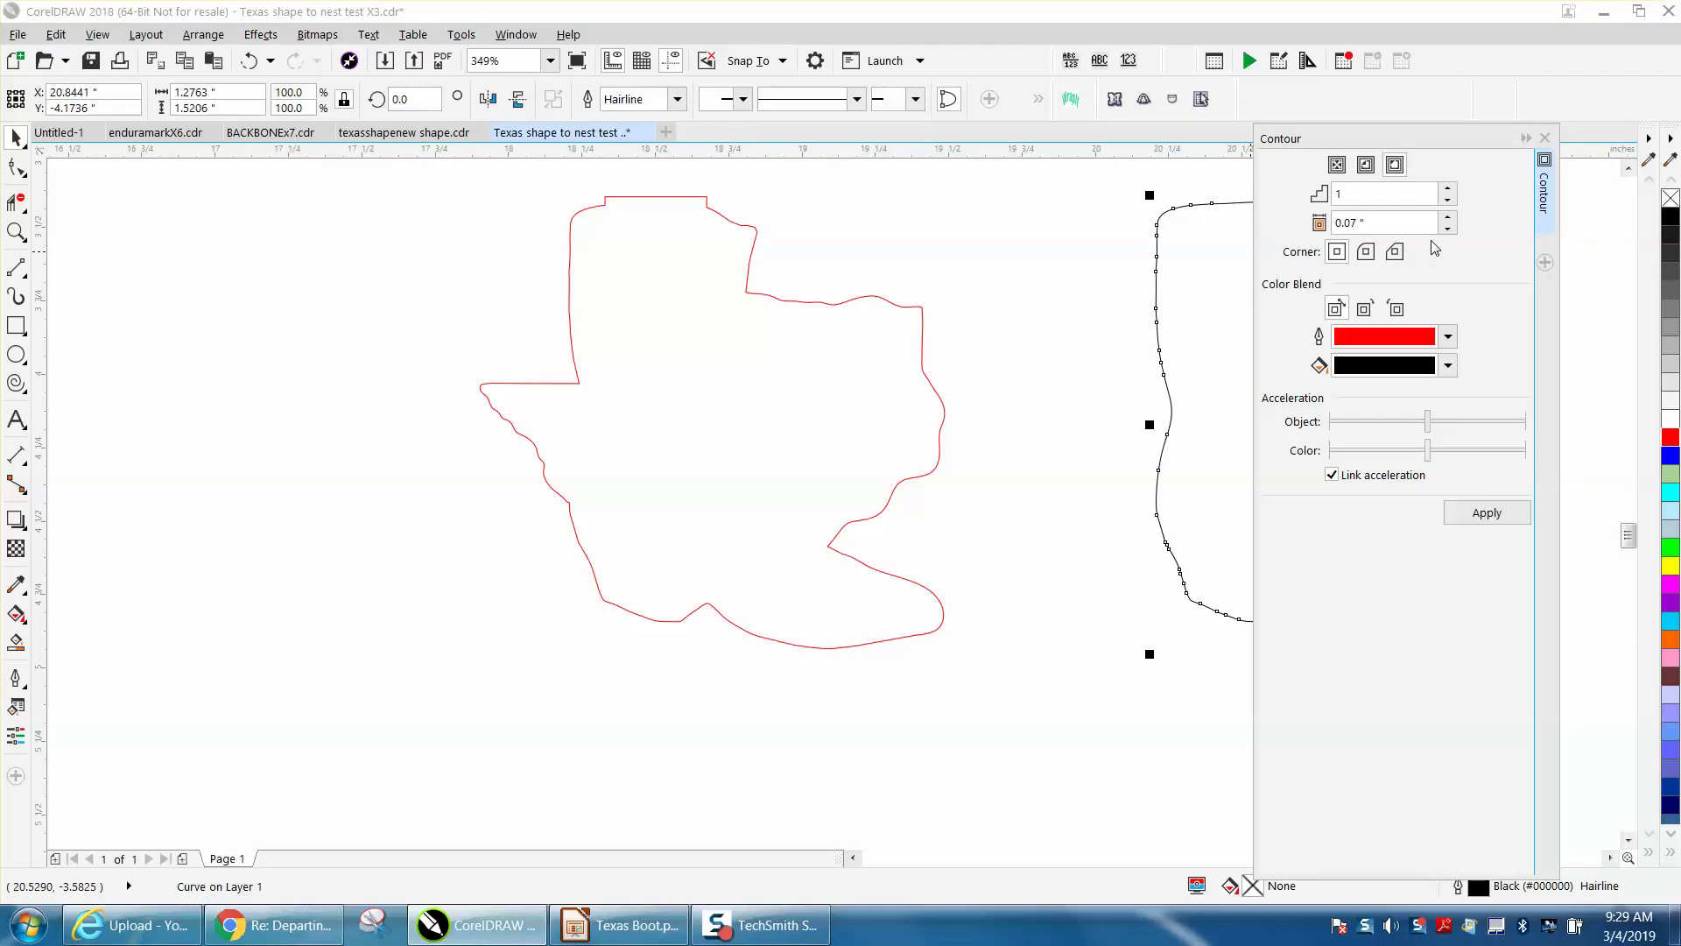
{"action": "left_click", "coordinate": [1367, 167]}
{"action": "left_click", "coordinate": [1360, 224]}
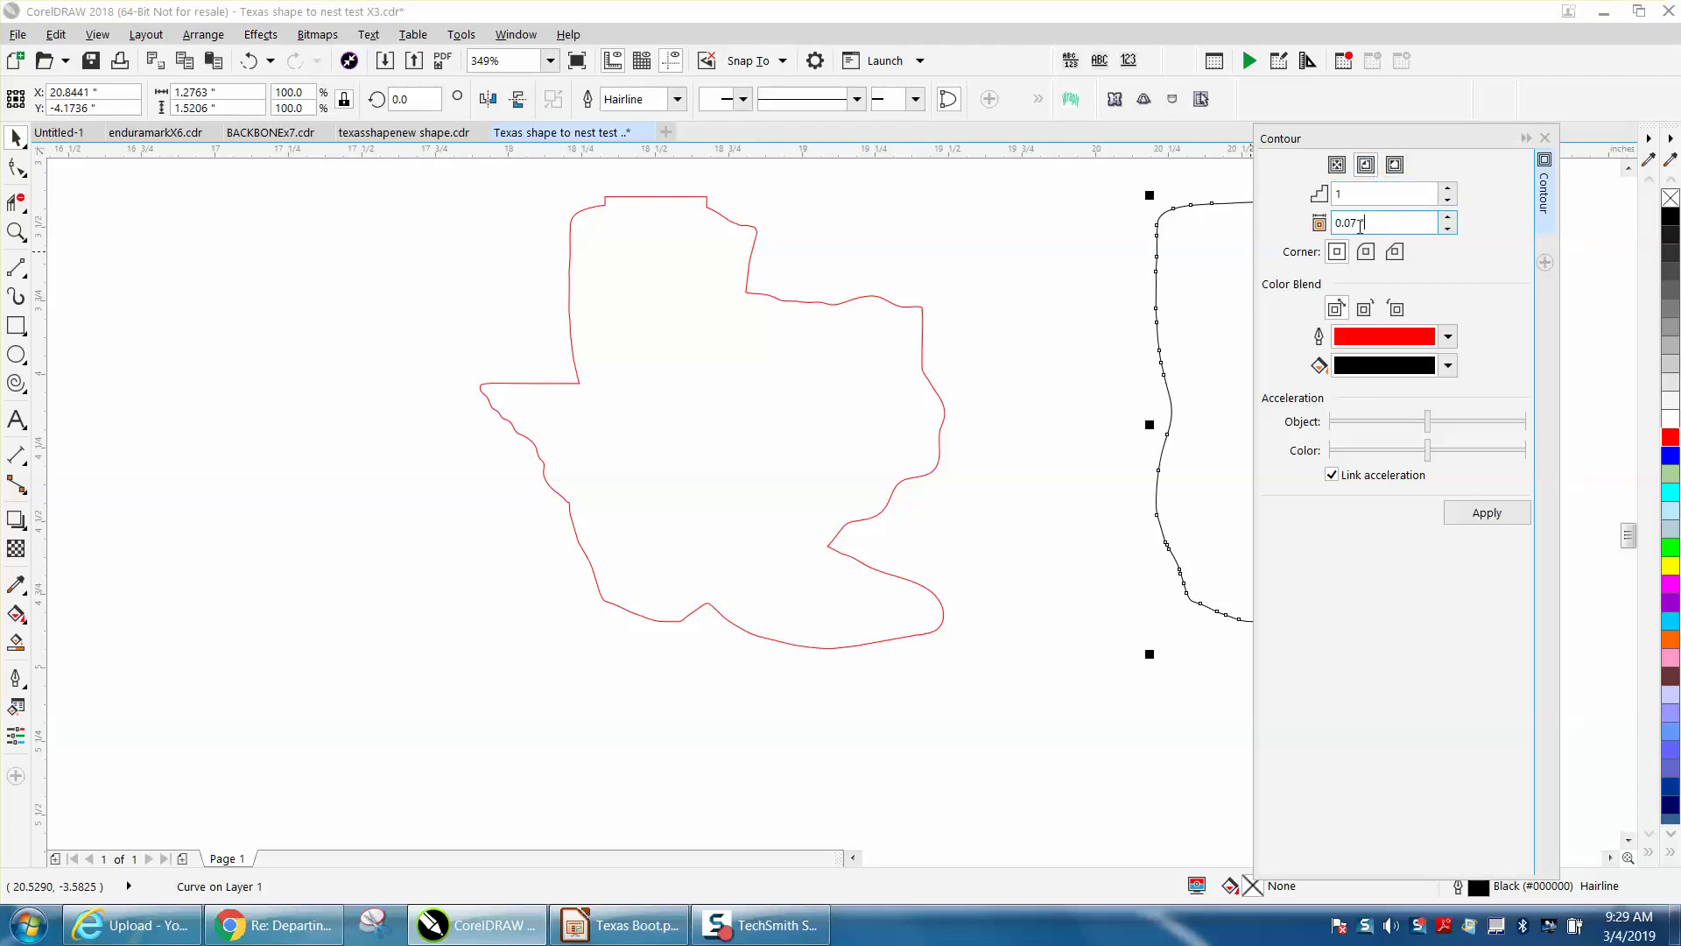
{"action": "type", "text": "."}
{"action": "left_click", "coordinate": [1504, 516]}
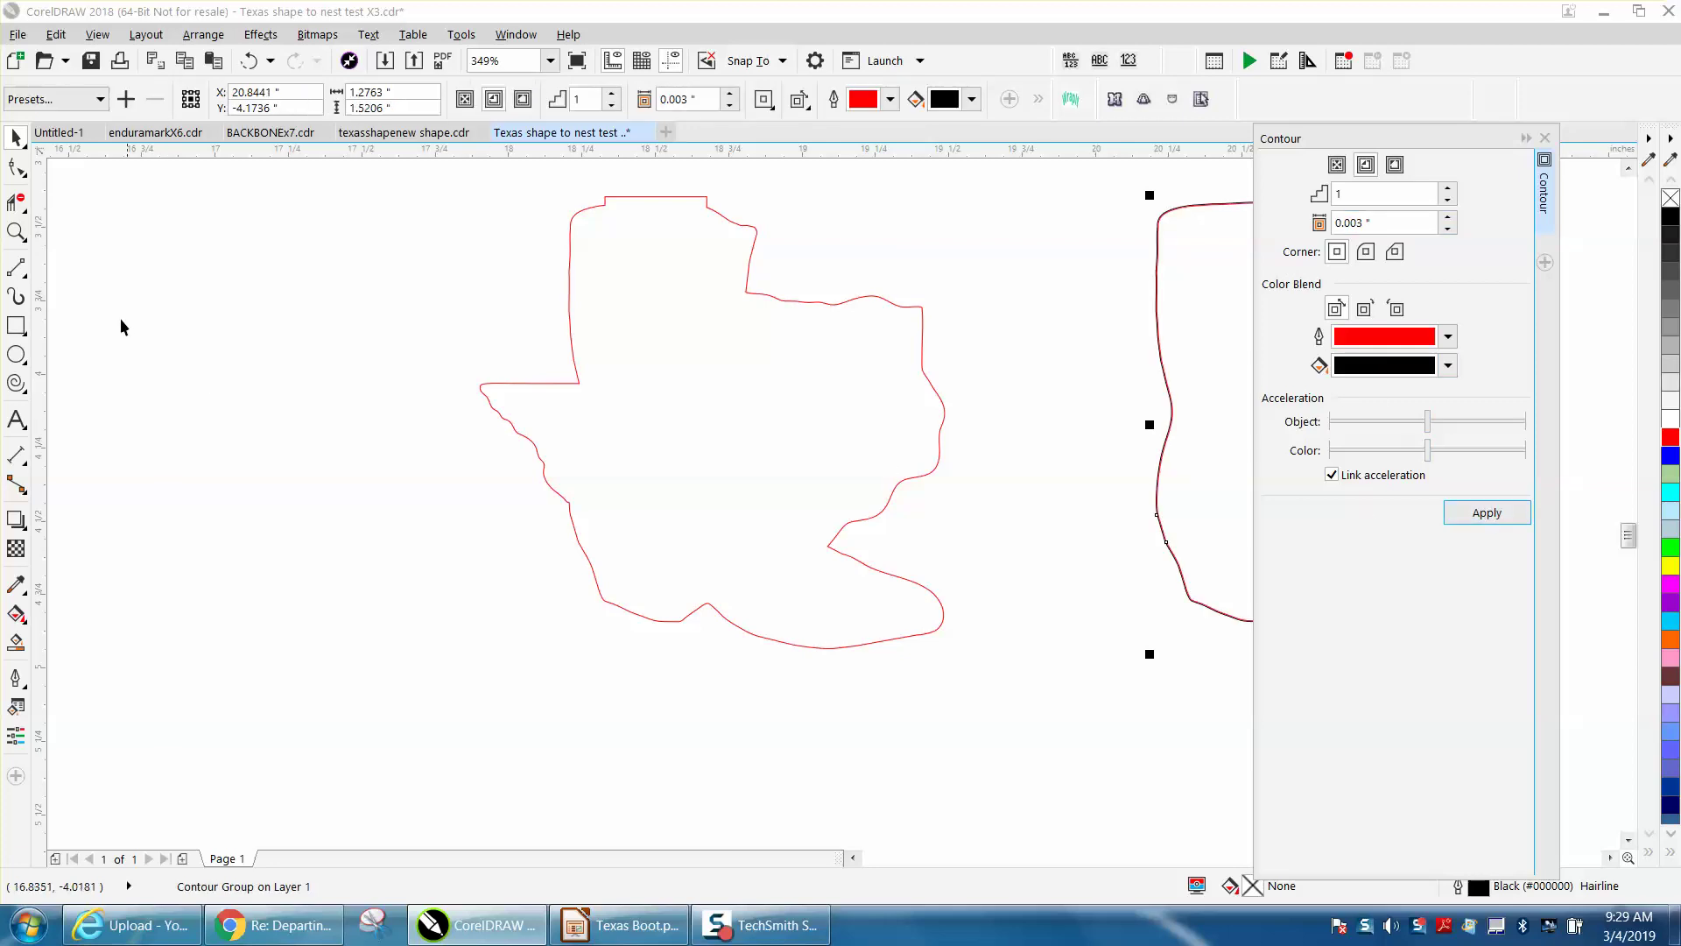
Step: Change the boot's inside contour offset to 0.005 inch and reapply it
{"action": "left_click", "coordinate": [16, 231]}
{"action": "left_click", "coordinate": [1200, 253]}
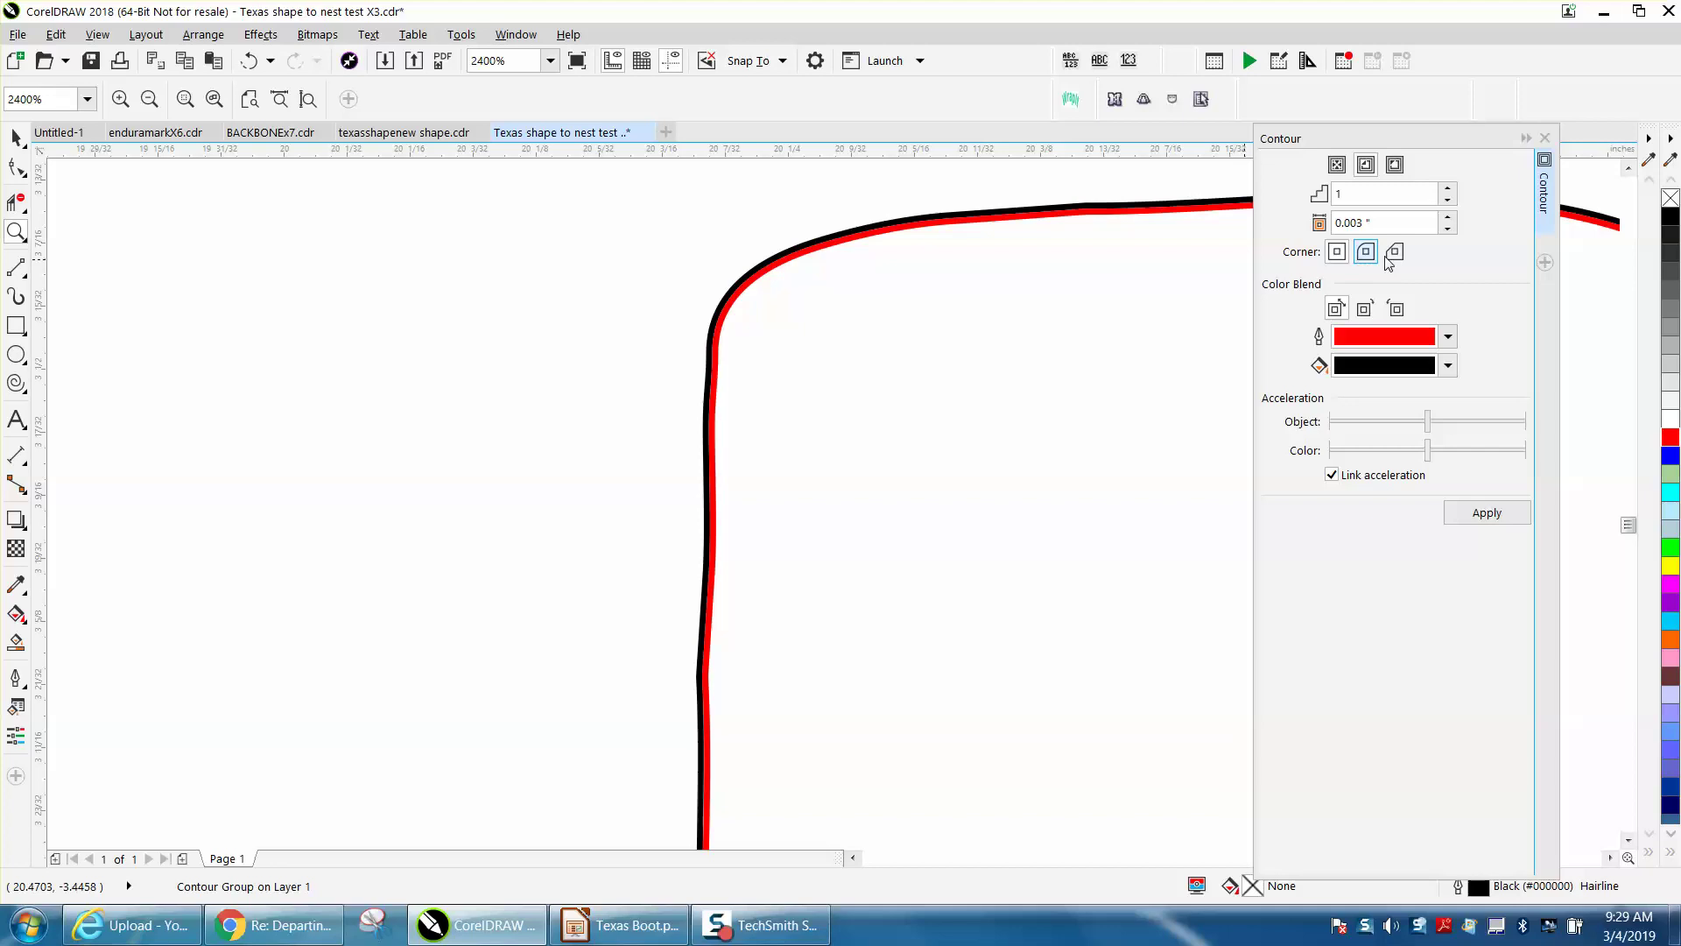
{"action": "left_click_drag", "start_coordinate": [1394, 225], "coordinate": [1300, 230]}
{"action": "type", "text": ".005"}
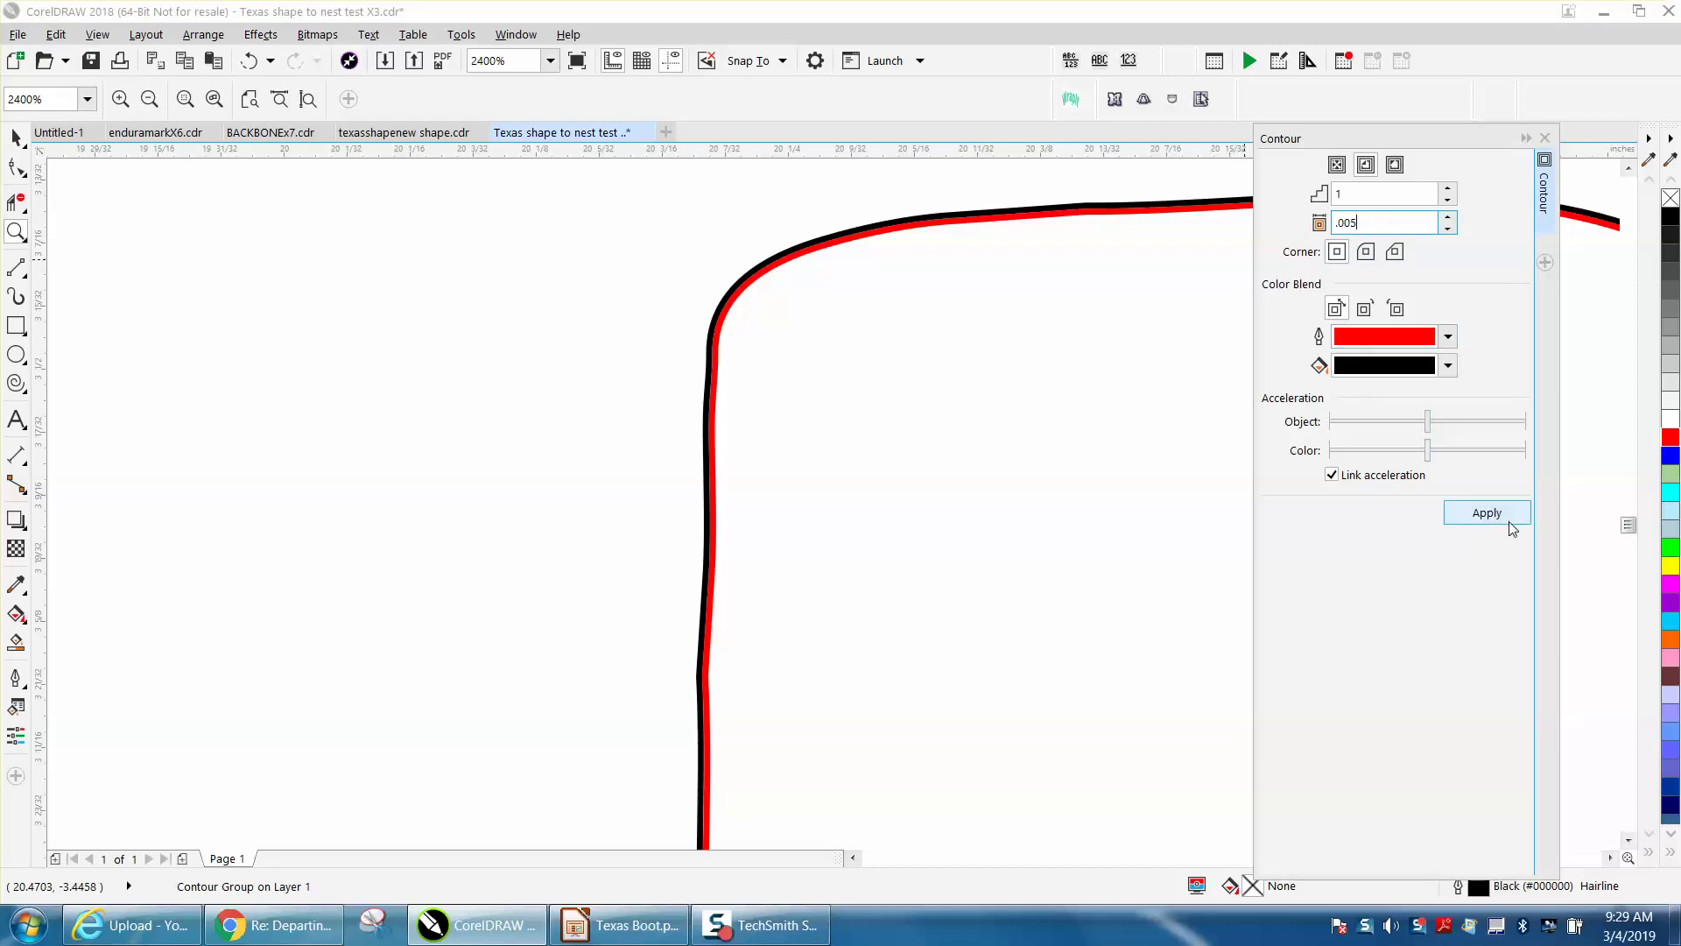
{"action": "left_click", "coordinate": [1504, 520]}
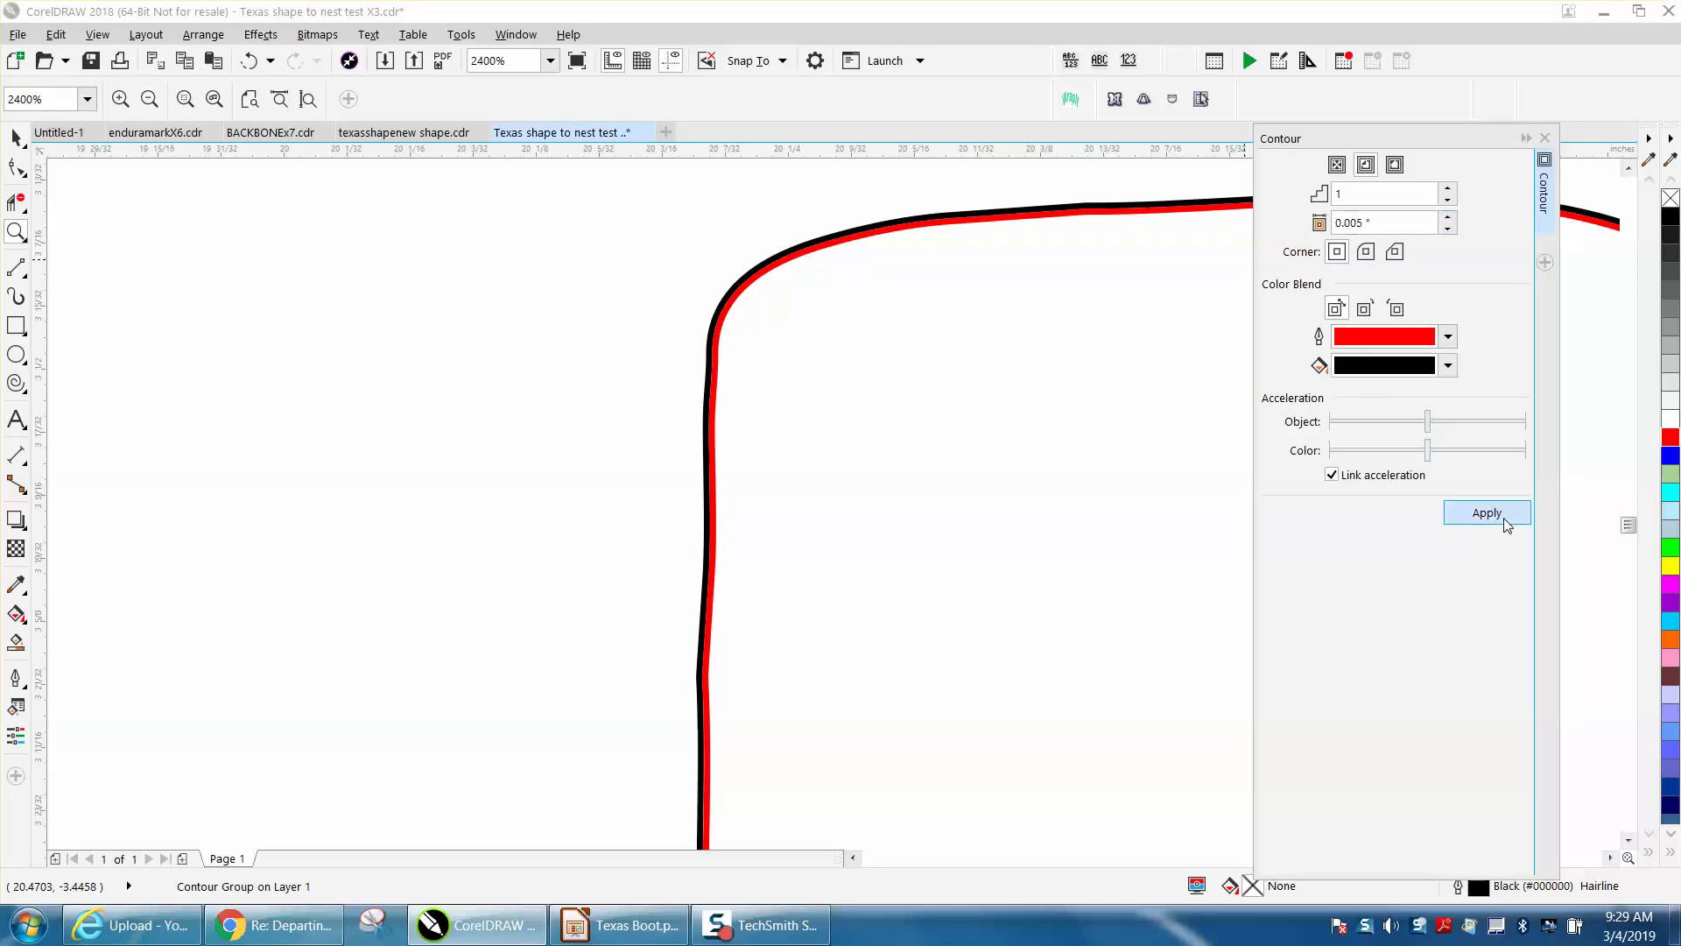
{"action": "scroll", "coordinate": [827, 357], "scroll_direction": "down", "scroll_amount": 3}
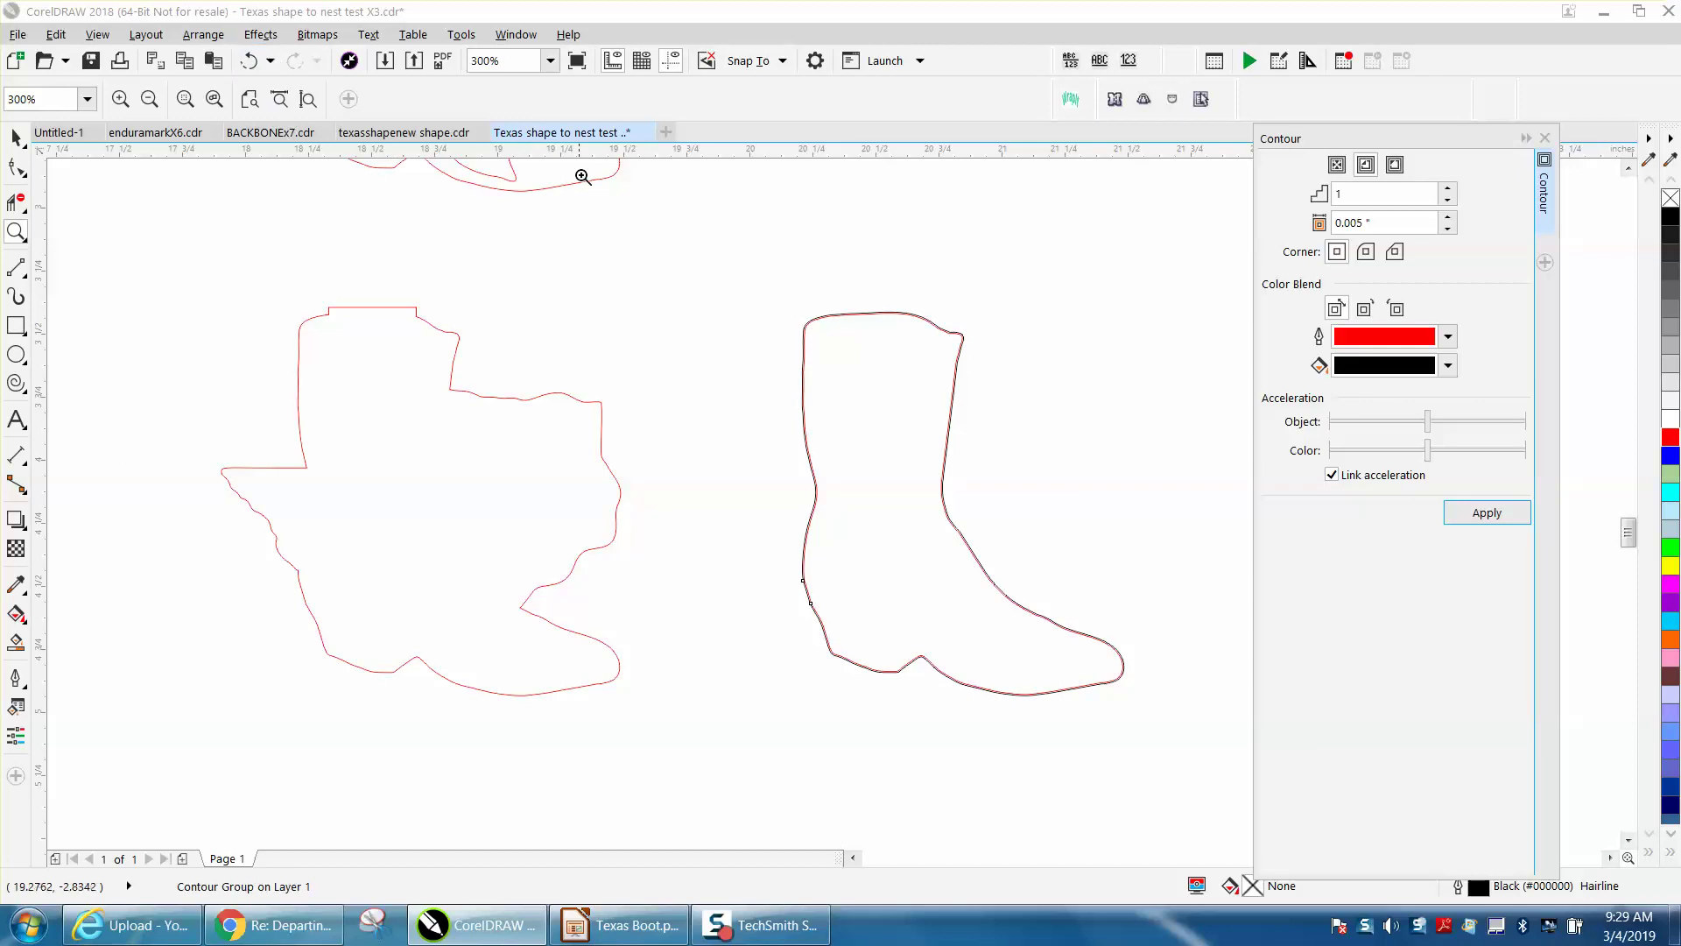
Step: Break the boot's contour group apart and select only the red inset boot outline
{"action": "left_click", "coordinate": [14, 137]}
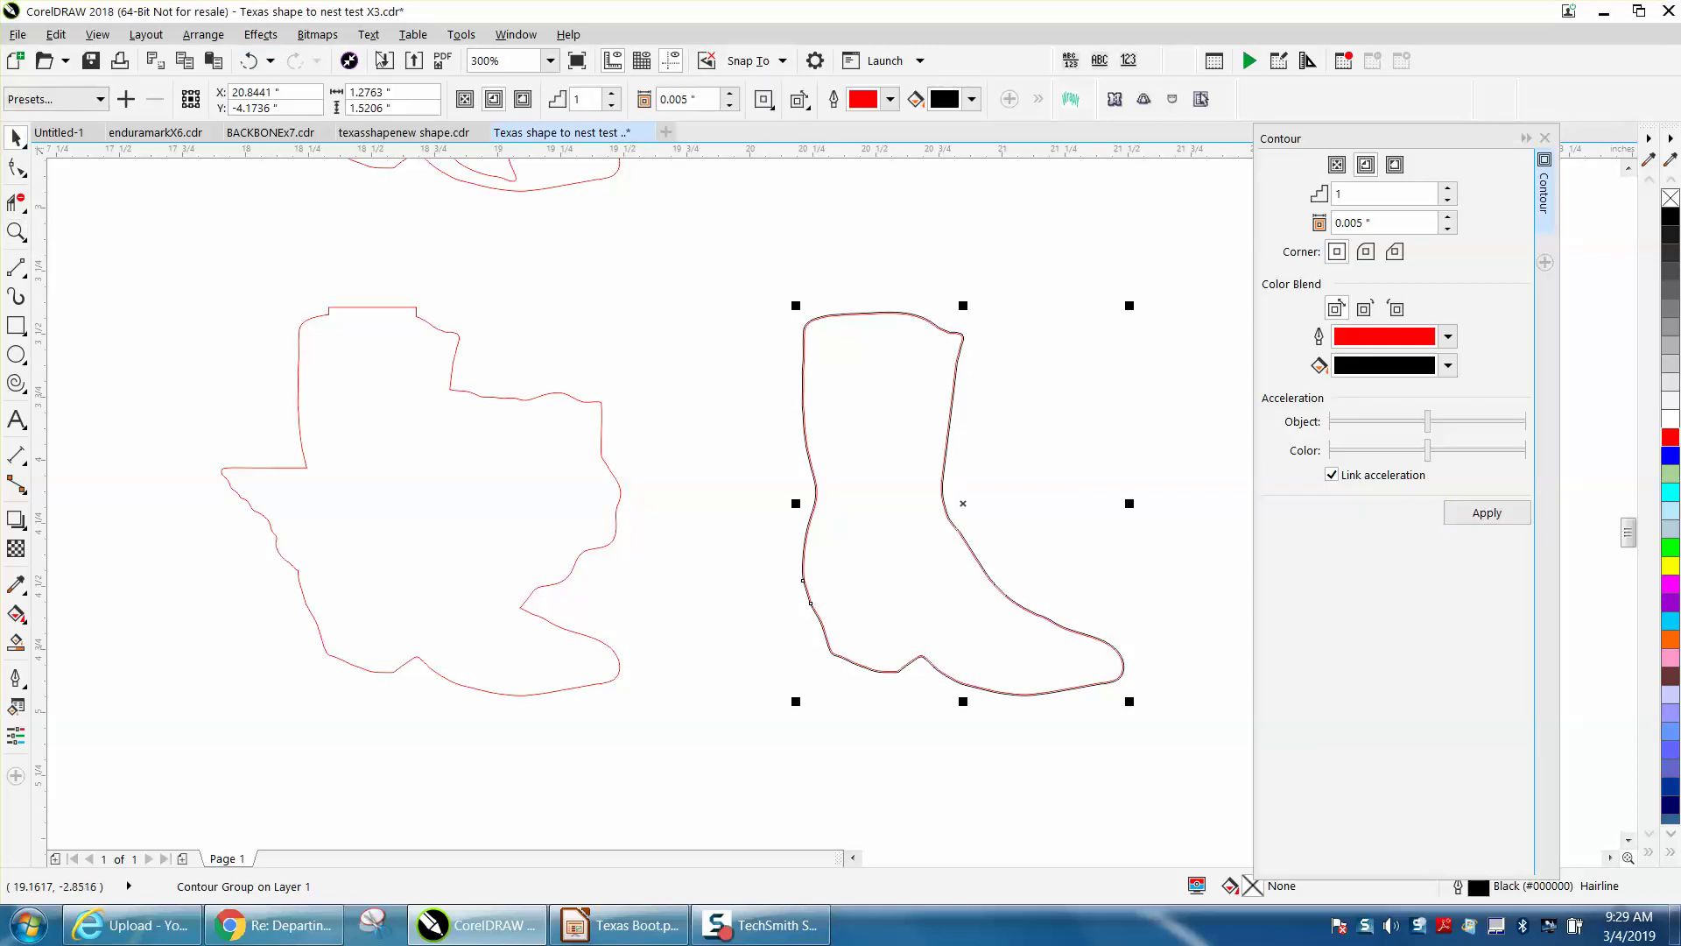
{"action": "left_click", "coordinate": [203, 34]}
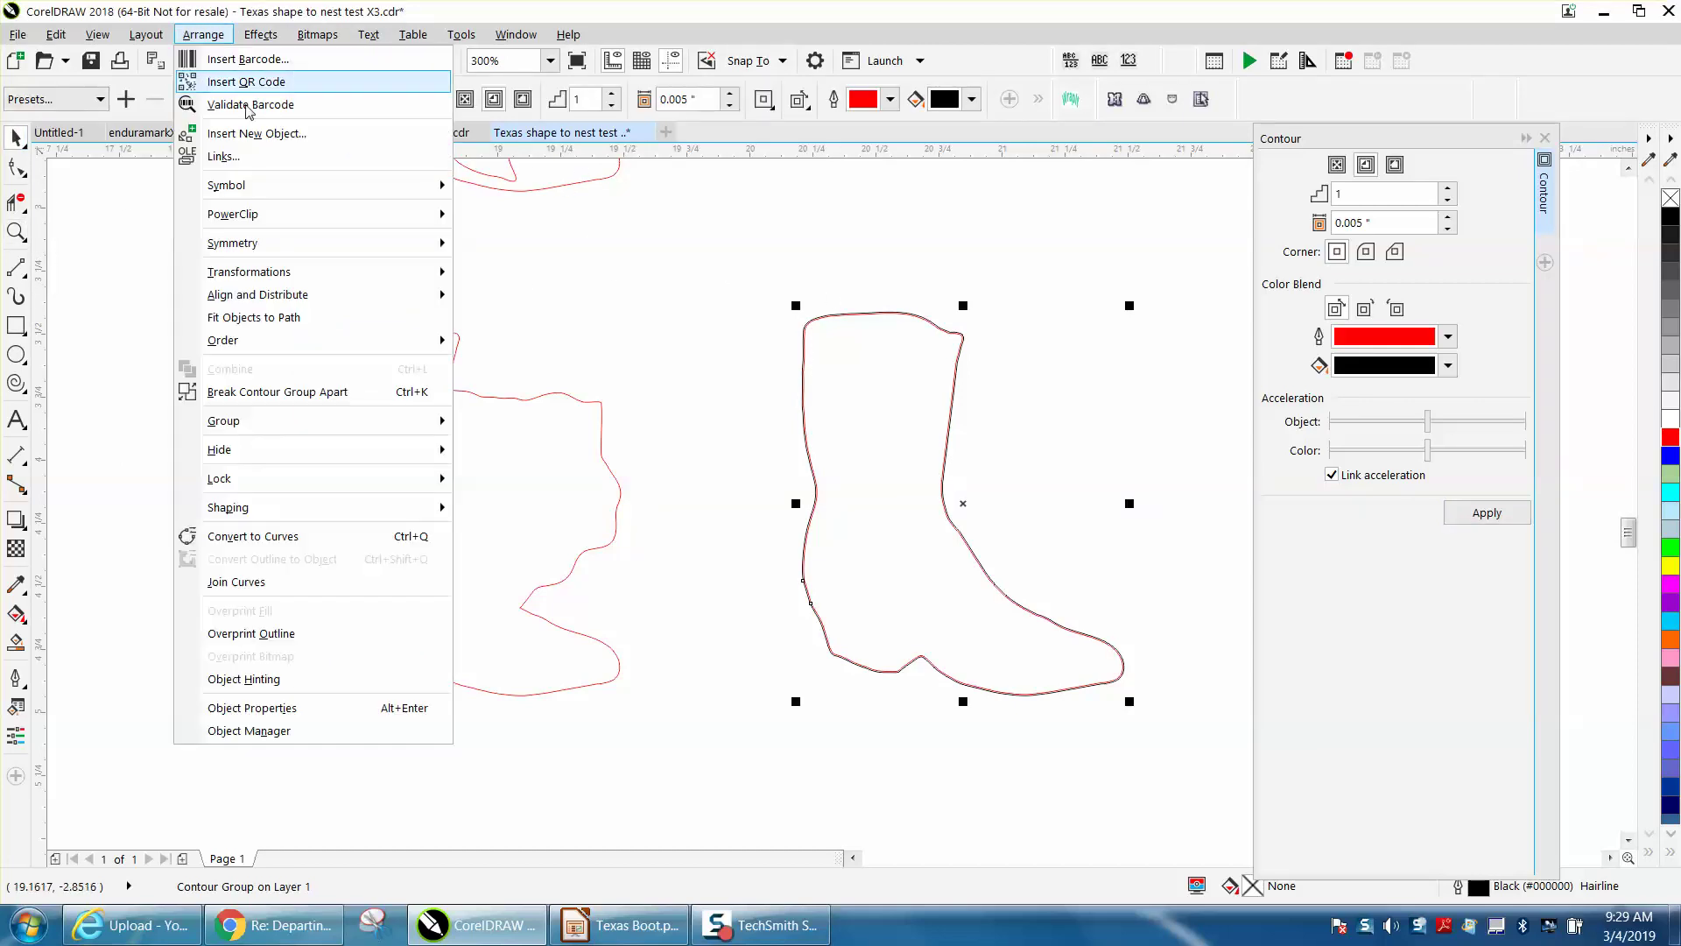
{"action": "left_click", "coordinate": [323, 393]}
{"action": "left_click", "coordinate": [483, 284]}
{"action": "left_click", "coordinate": [890, 377]}
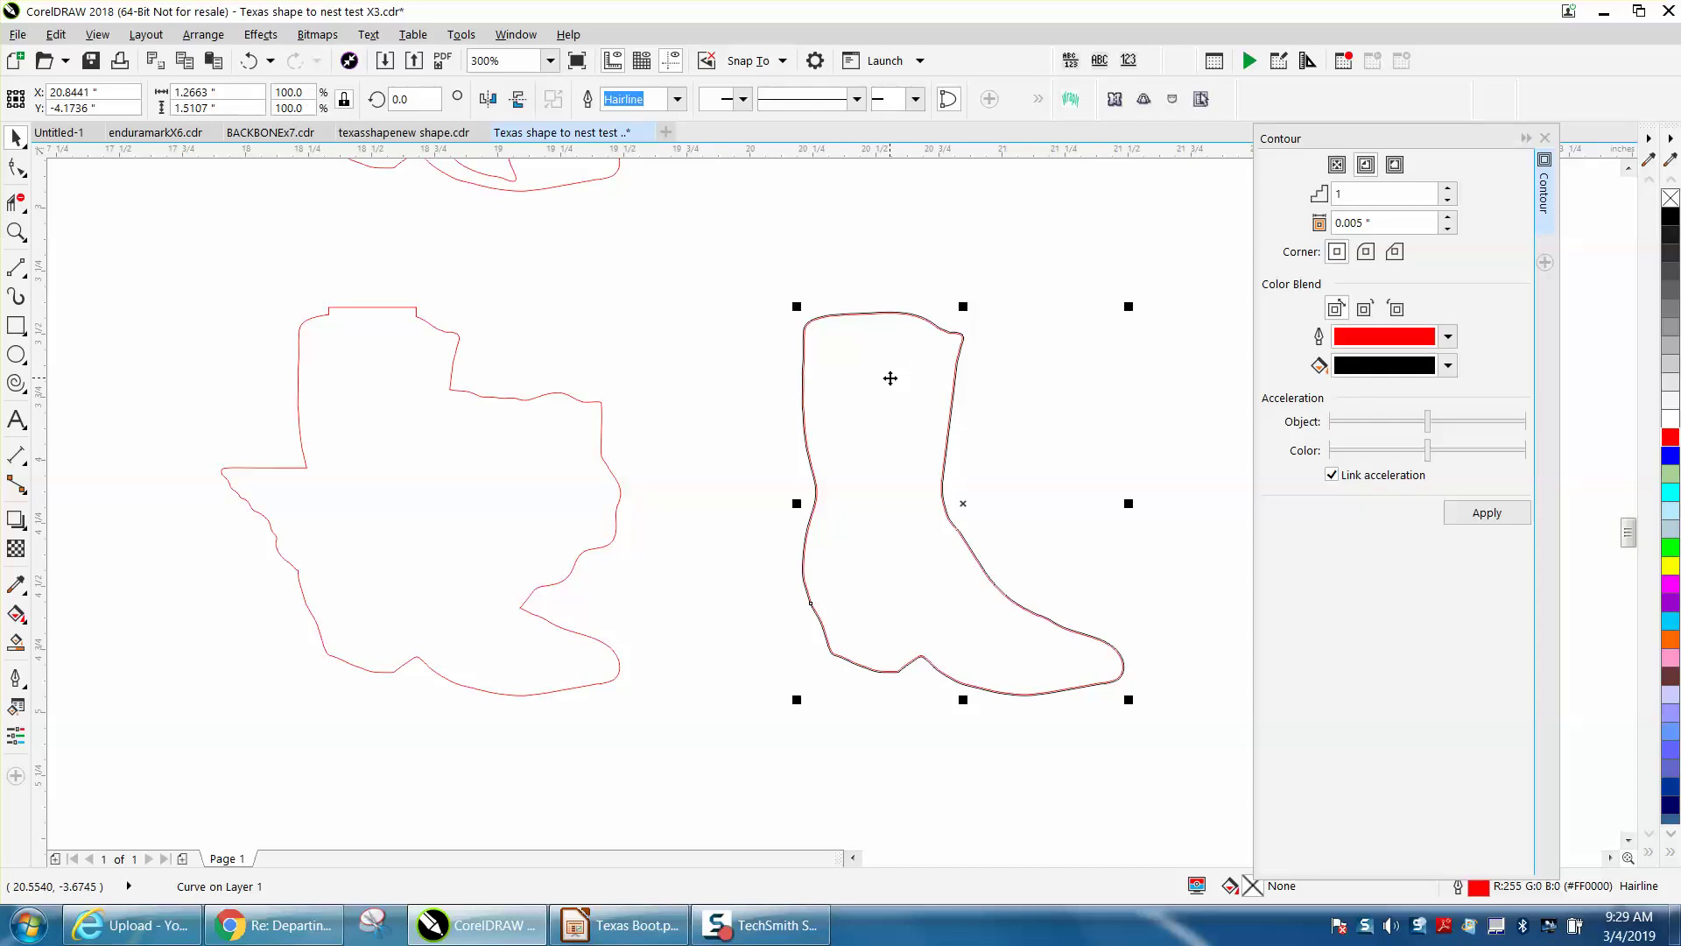
Step: Move the red inset boot outline 2 inches left onto the combined Texas and boot boundary, and close the contour settings
{"action": "key", "text": "shift+Left"}
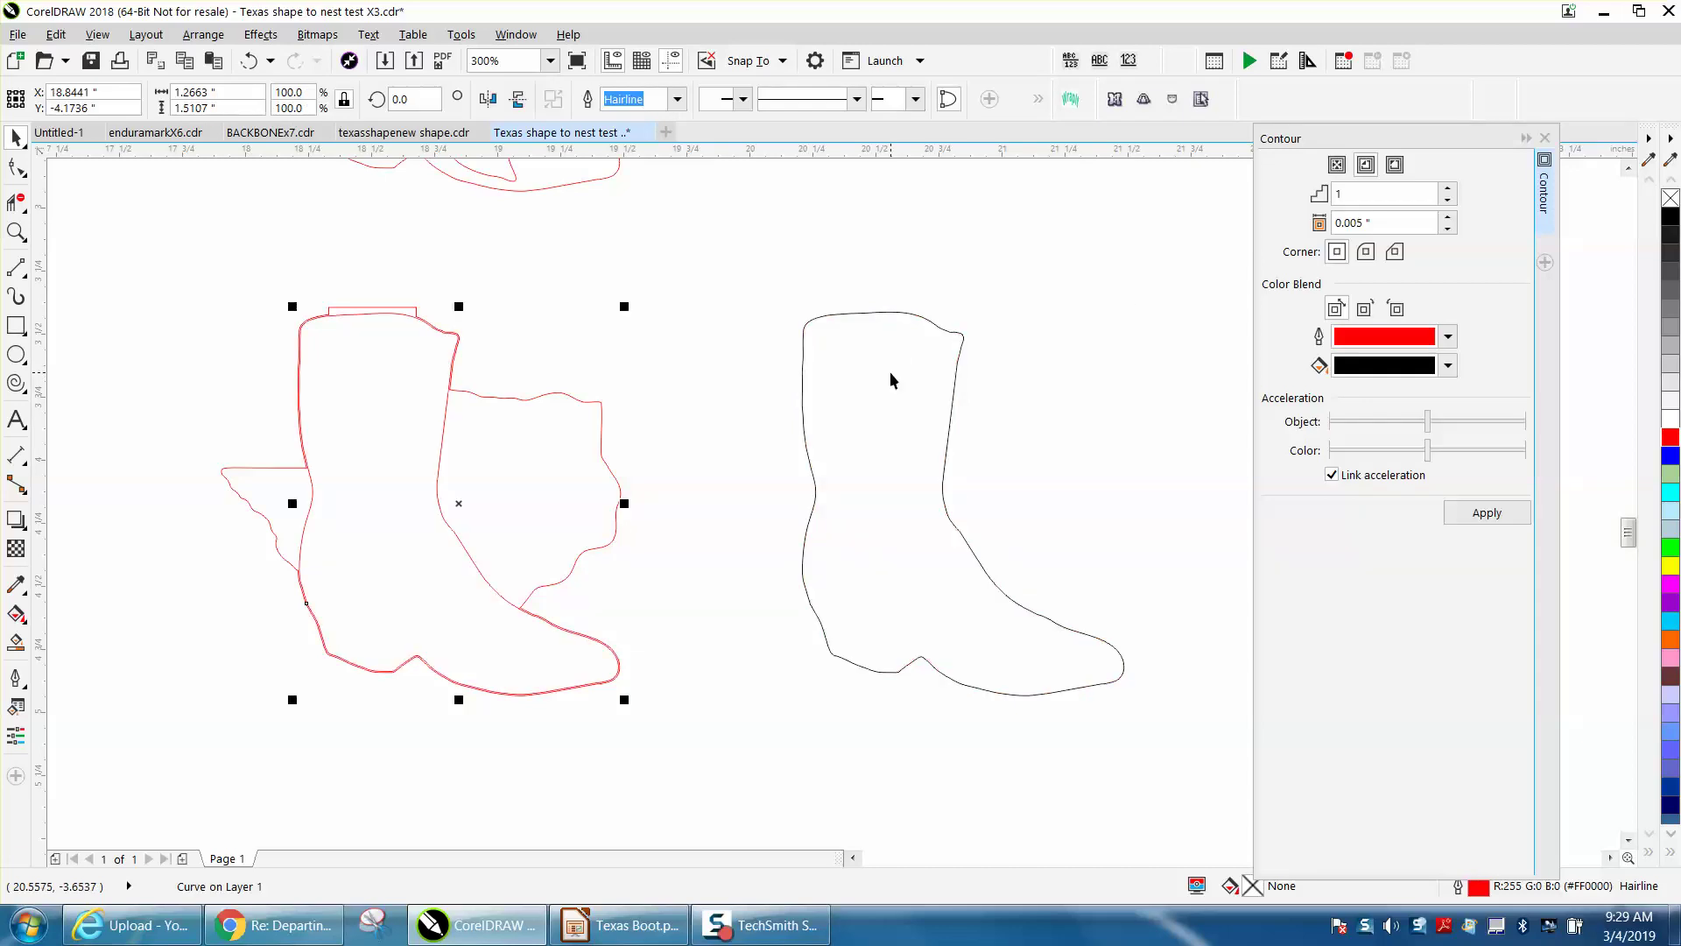
{"action": "key", "text": "shift+Left"}
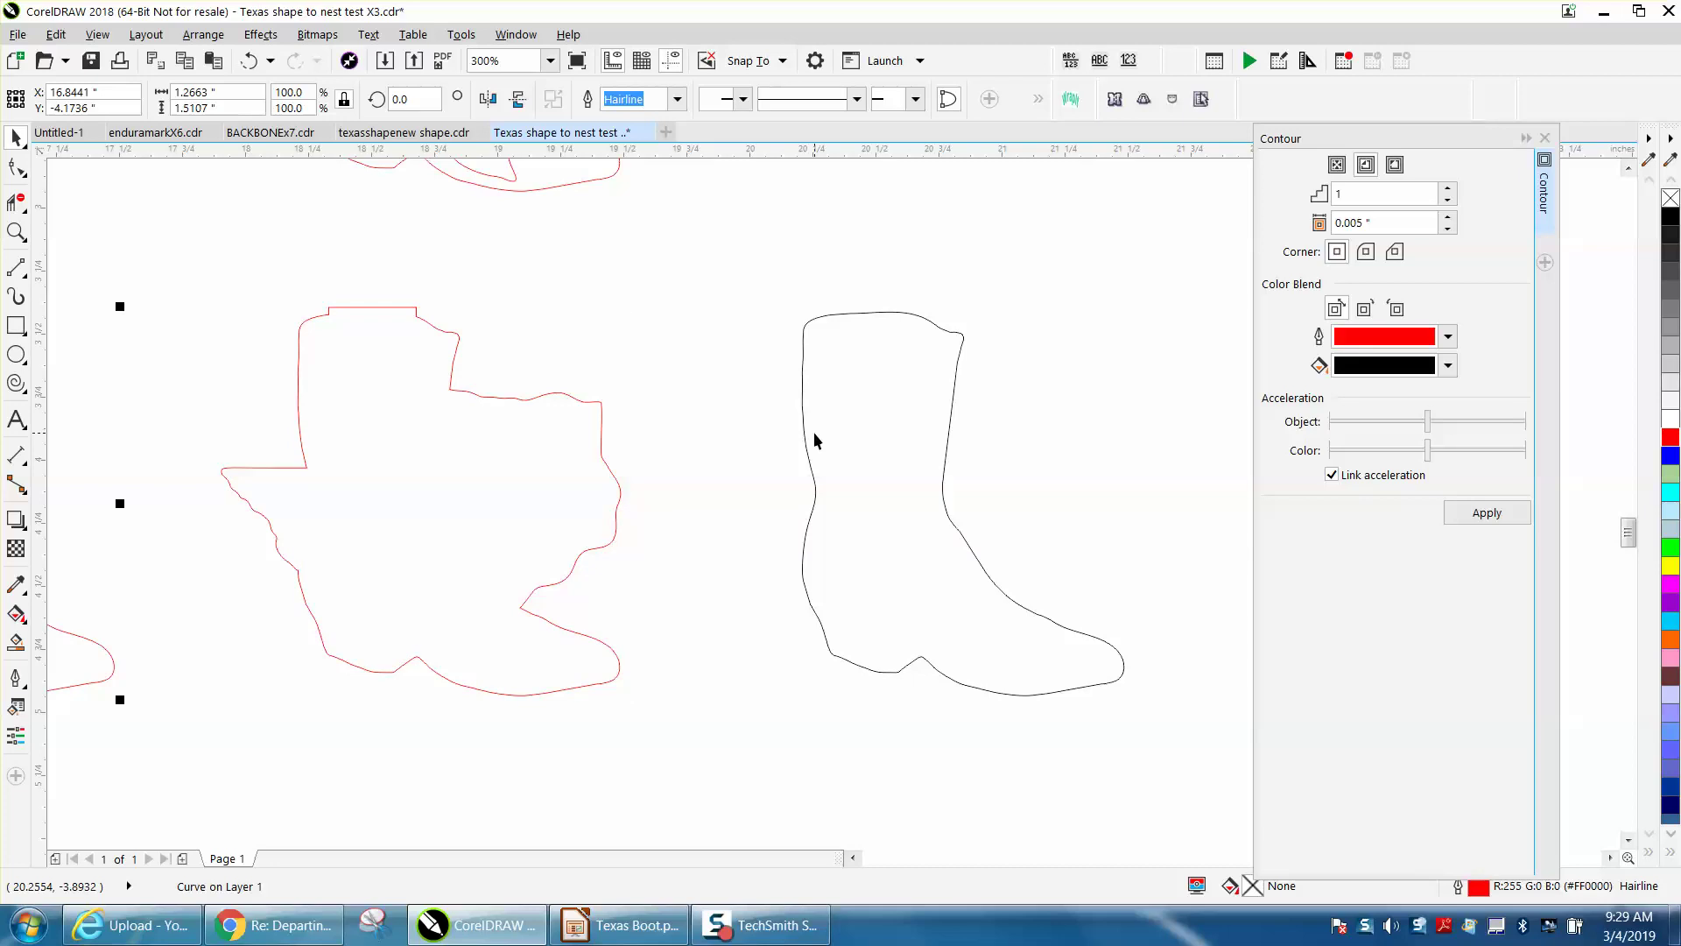
{"action": "key", "text": "shift+Right"}
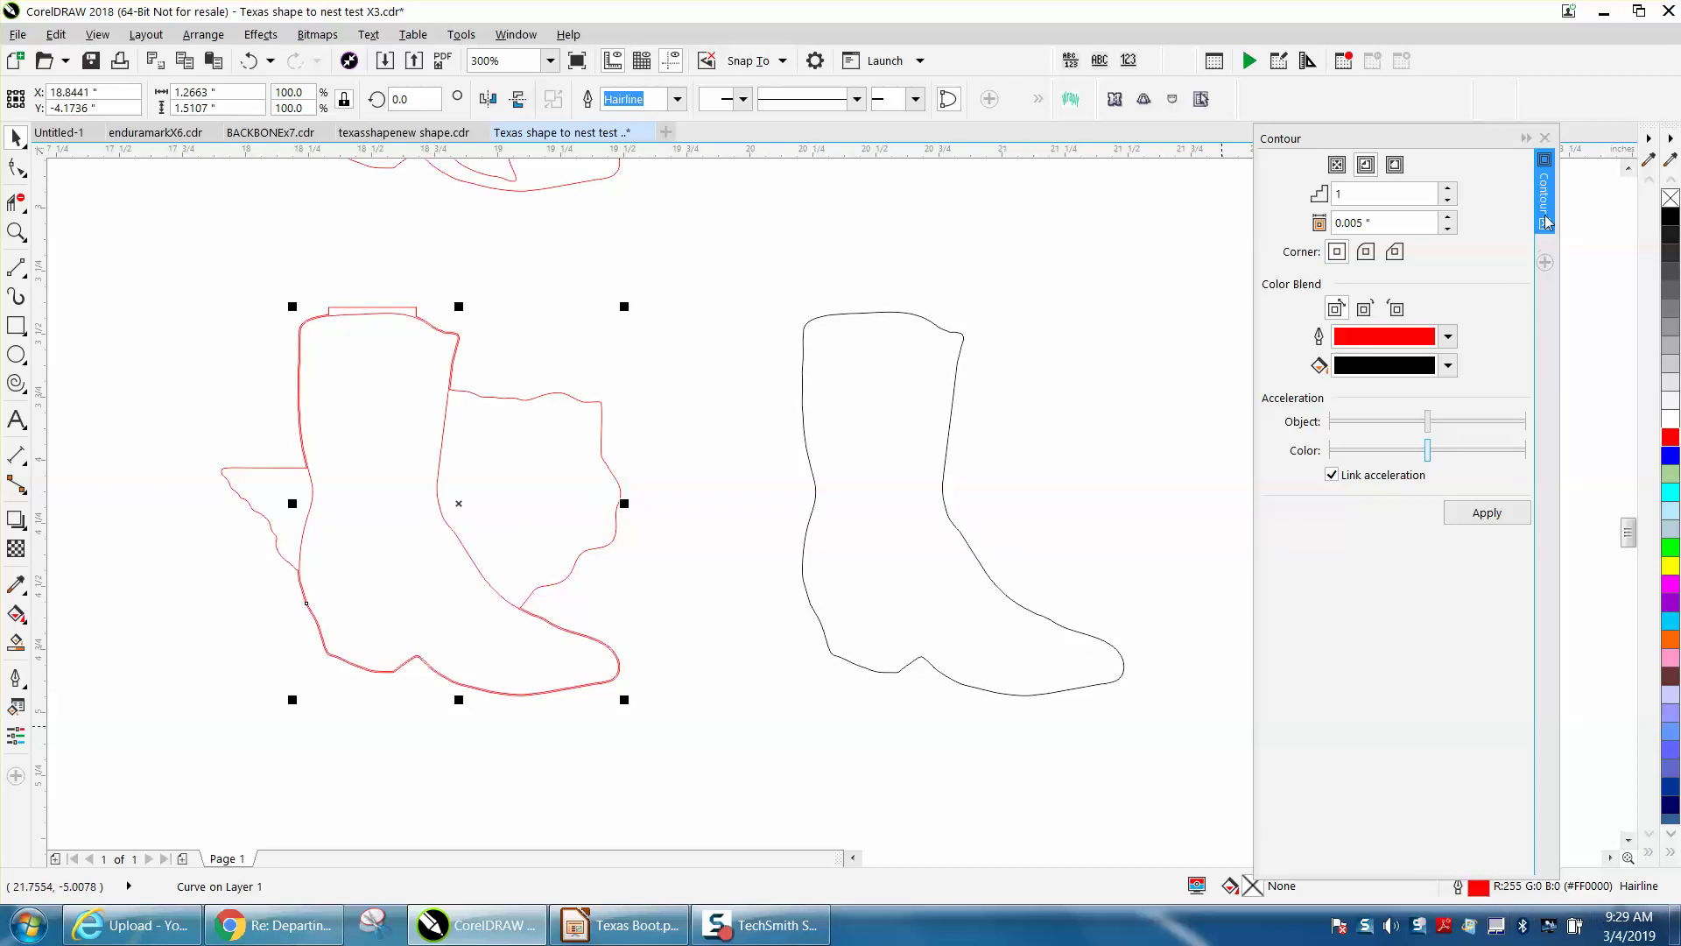
{"action": "left_click", "coordinate": [1545, 138]}
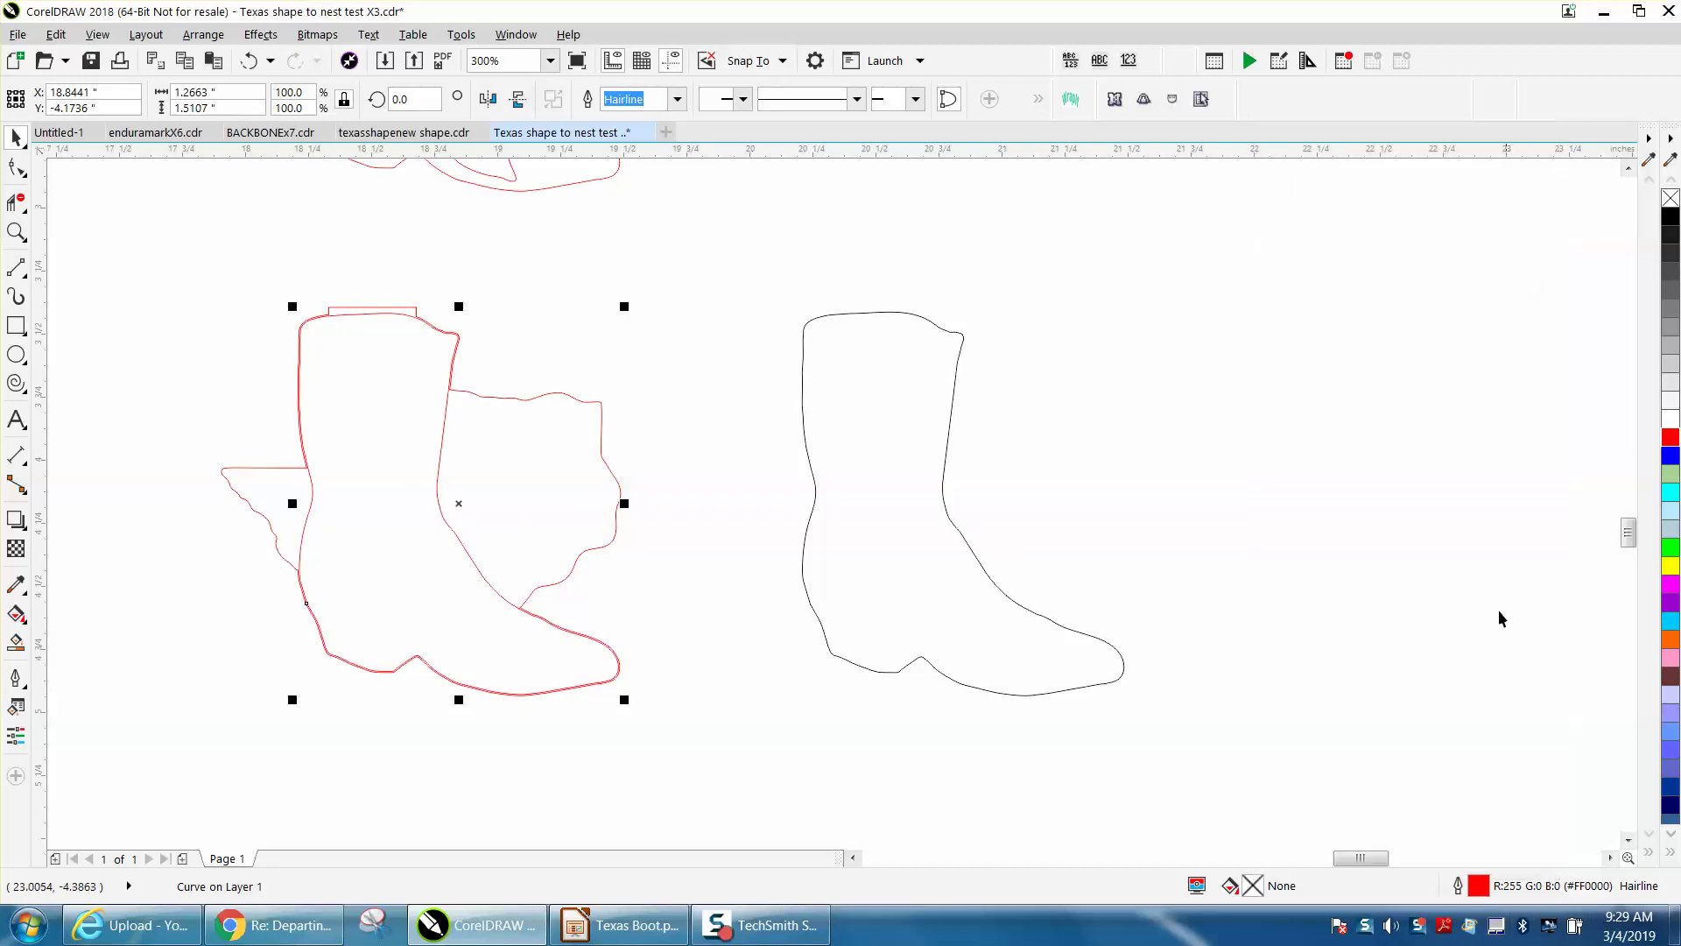
Step: Set the inset boot's outline to 2.0 pt width and black color
{"action": "double_click", "coordinate": [1486, 889]}
{"action": "left_click", "coordinate": [723, 335]}
{"action": "left_click", "coordinate": [692, 432]}
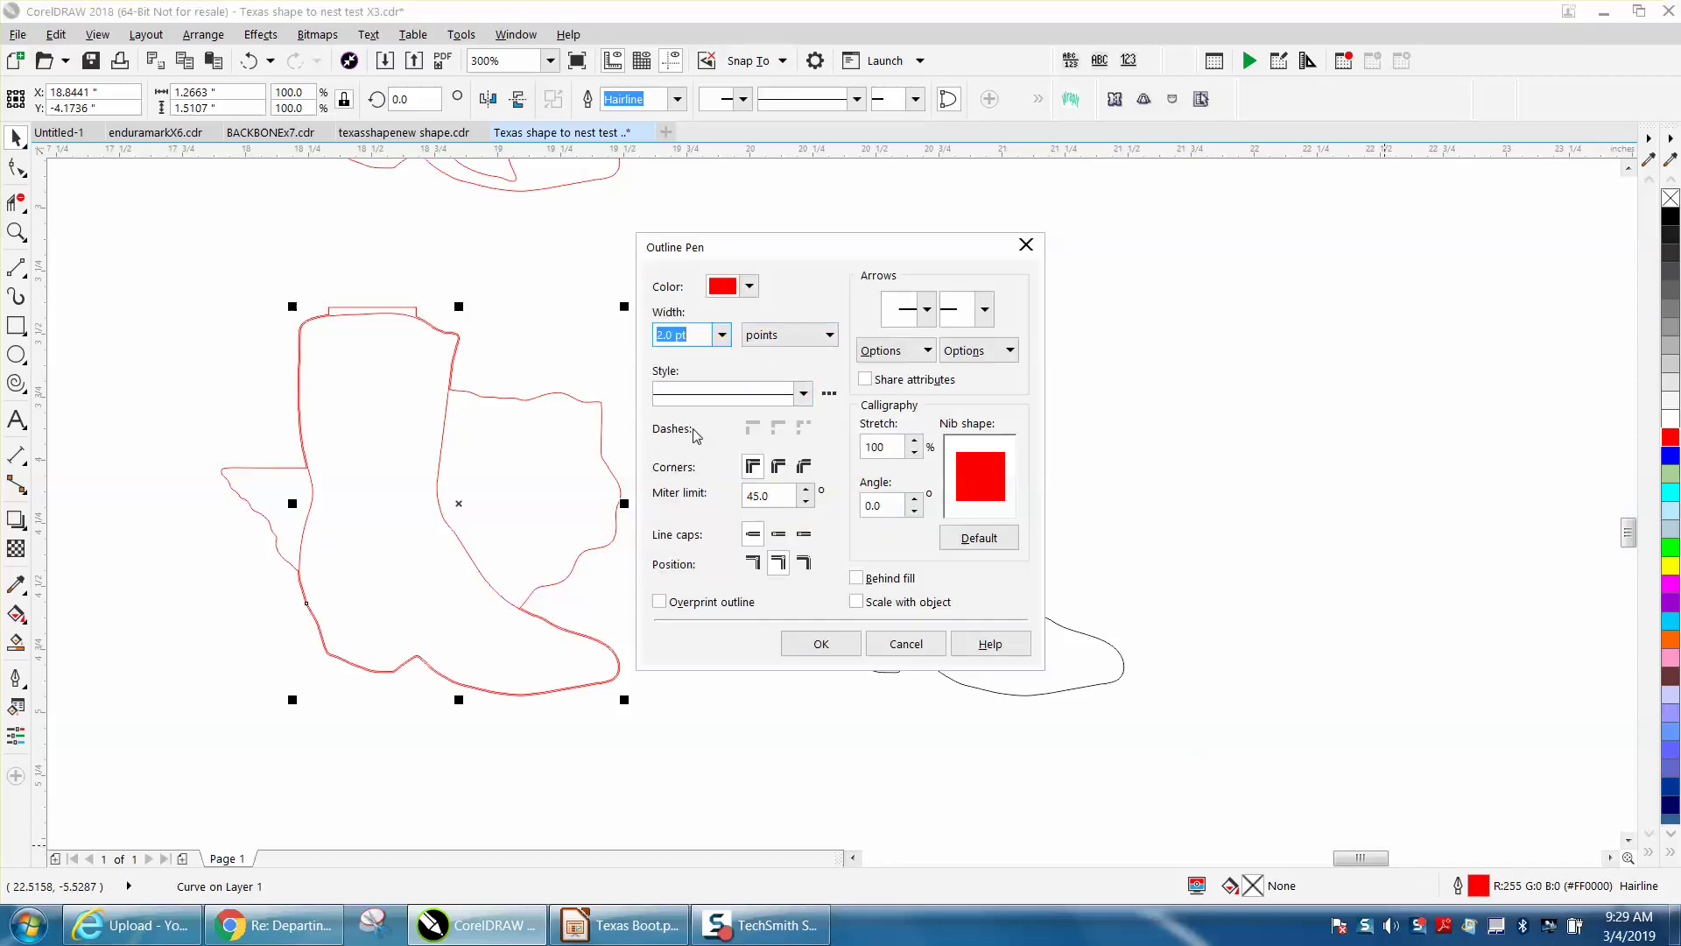
{"action": "left_click", "coordinate": [751, 288]}
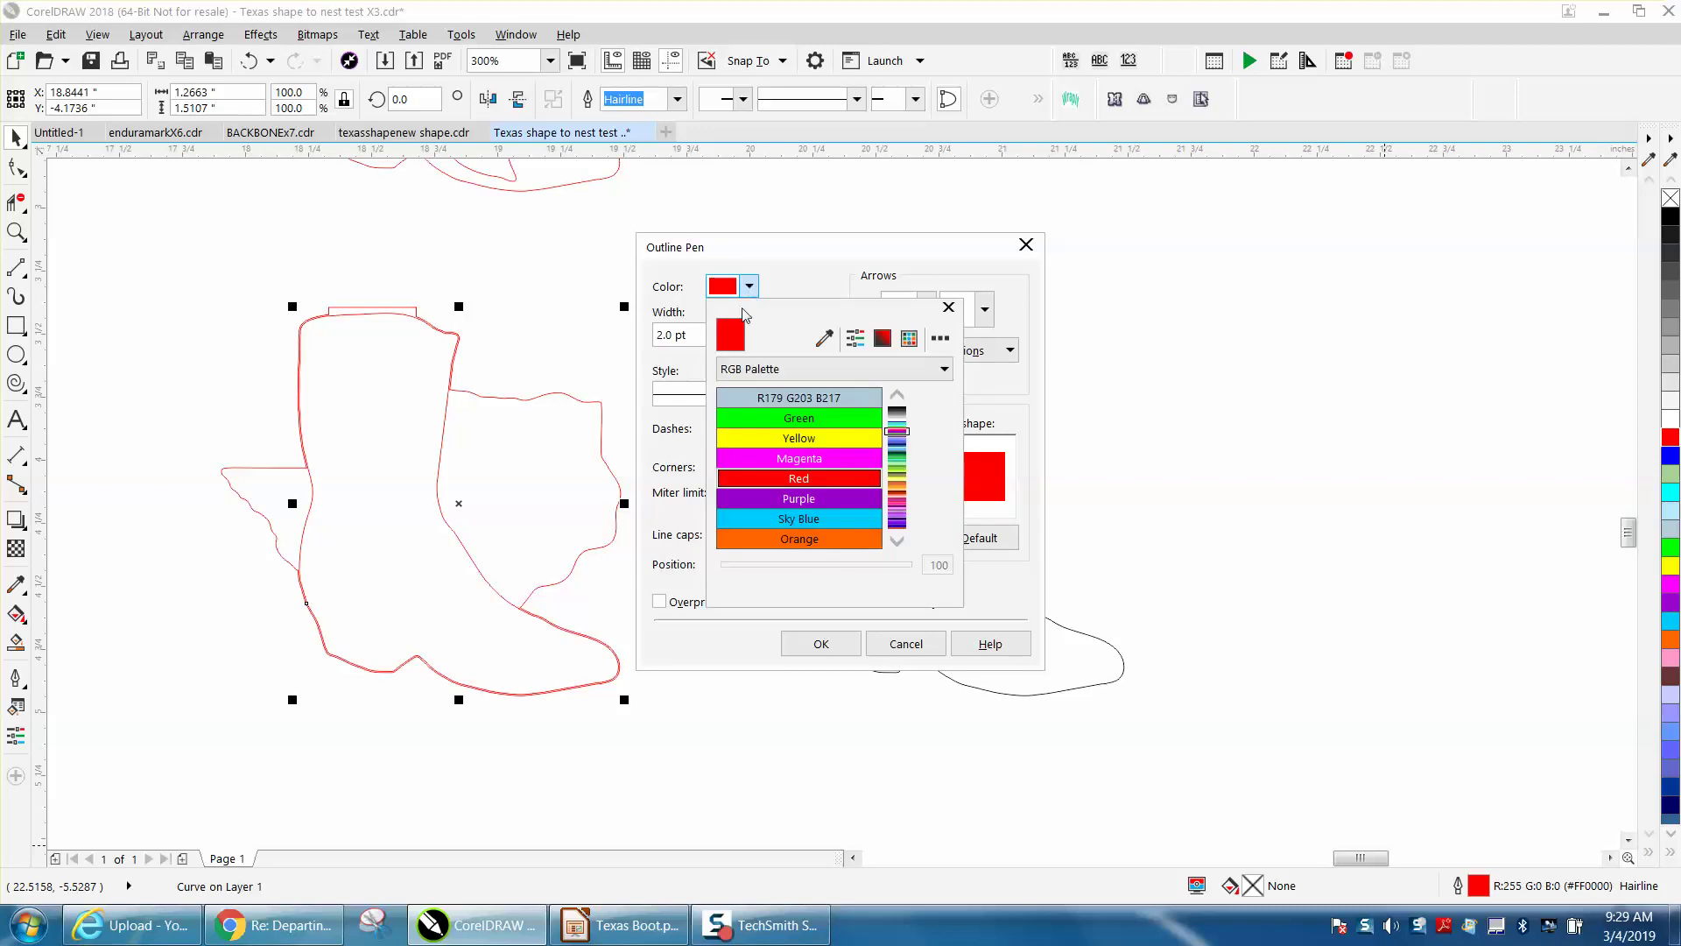
{"action": "left_click", "coordinate": [900, 401]}
{"action": "left_click", "coordinate": [897, 396]}
{"action": "left_click", "coordinate": [897, 395]}
{"action": "left_click", "coordinate": [898, 396]}
{"action": "left_click", "coordinate": [897, 395]}
{"action": "left_click", "coordinate": [897, 396]}
{"action": "left_click", "coordinate": [876, 399]}
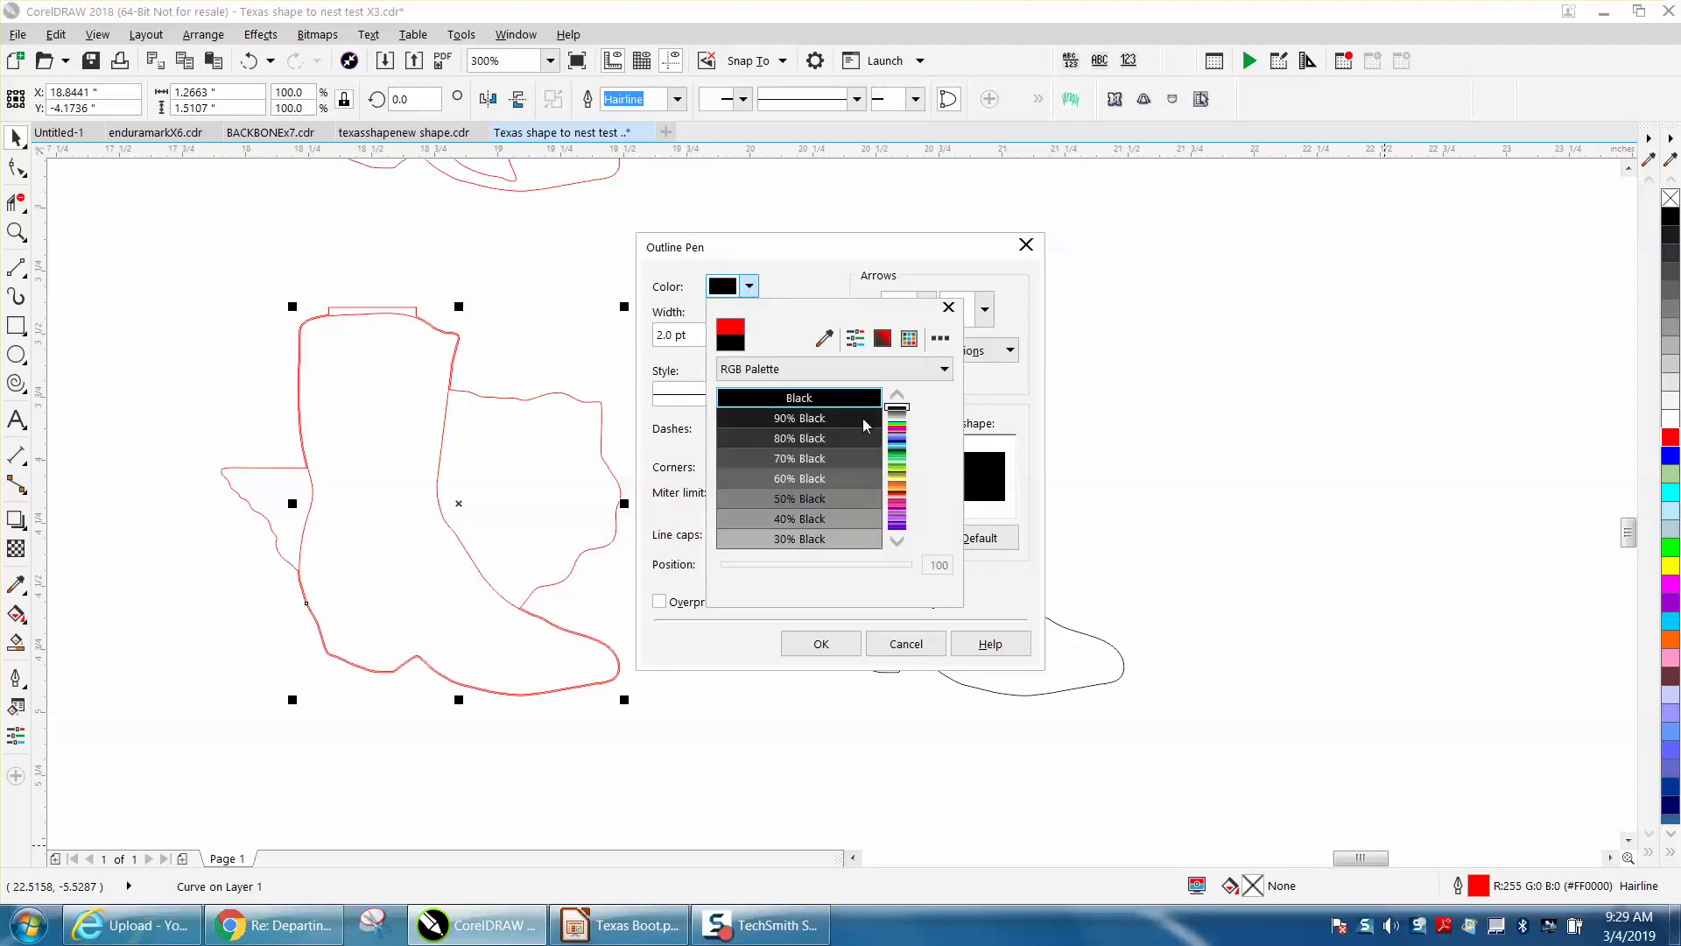
{"action": "left_click", "coordinate": [828, 644]}
{"action": "left_click", "coordinate": [822, 642]}
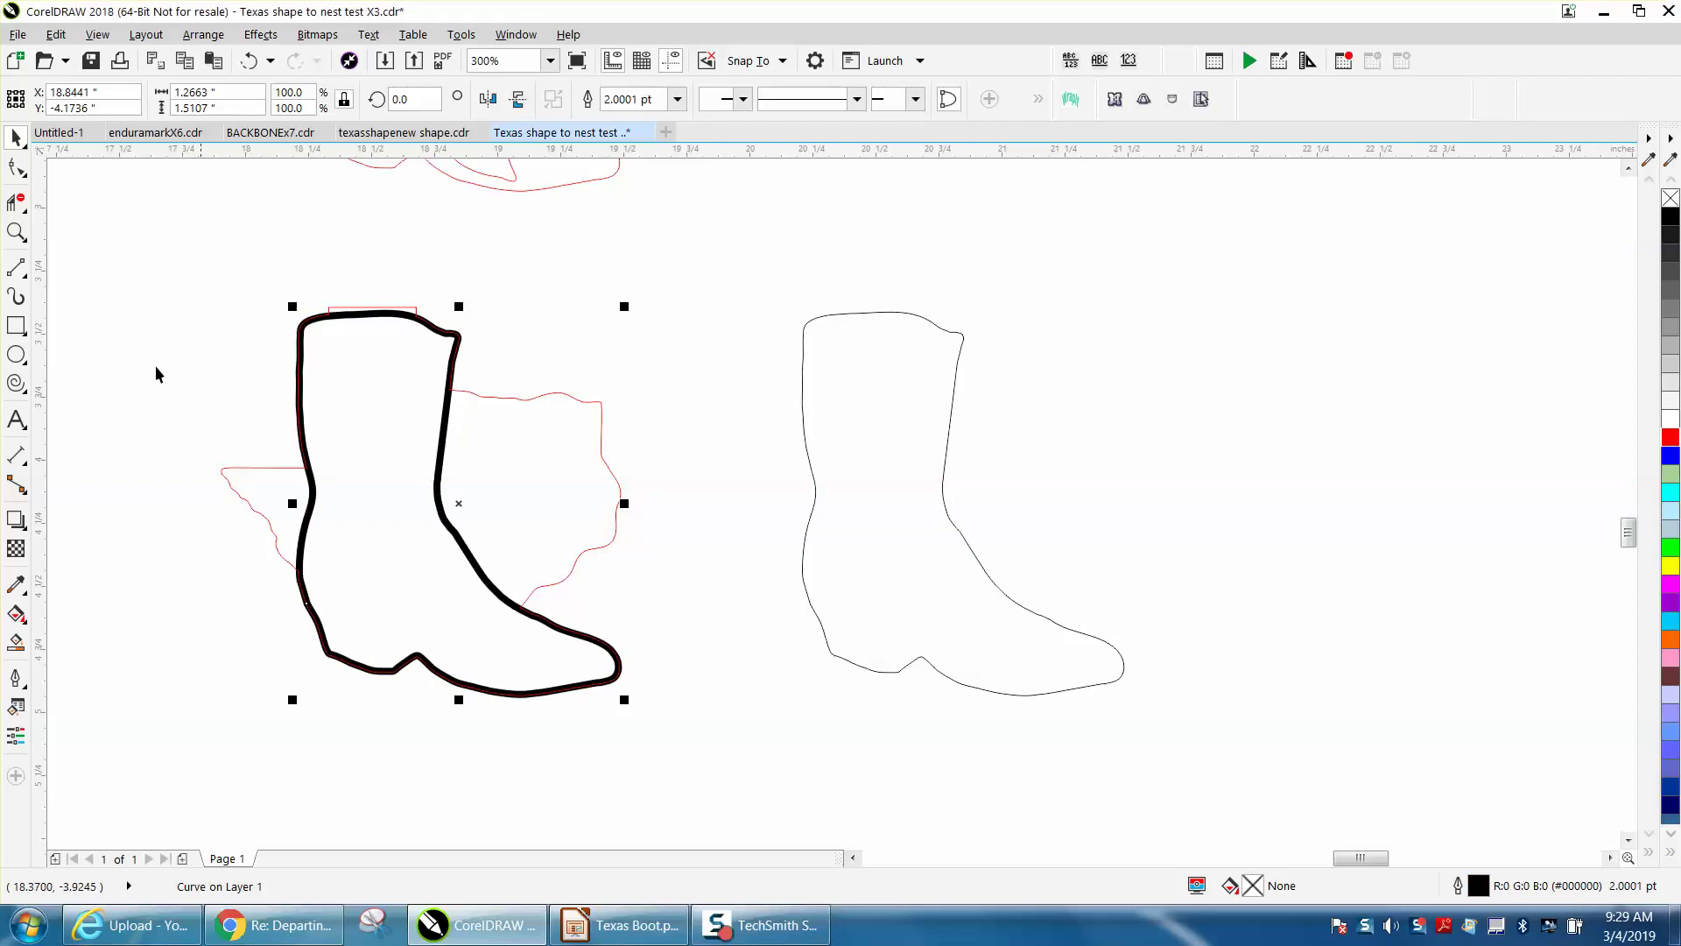
Step: Examine how the thick black boot outline lines up with the red Texas boundary, from the boot's top edge to the whole shape
{"action": "left_click", "coordinate": [19, 233]}
{"action": "left_click_drag", "start_coordinate": [334, 316], "coordinate": [547, 396]}
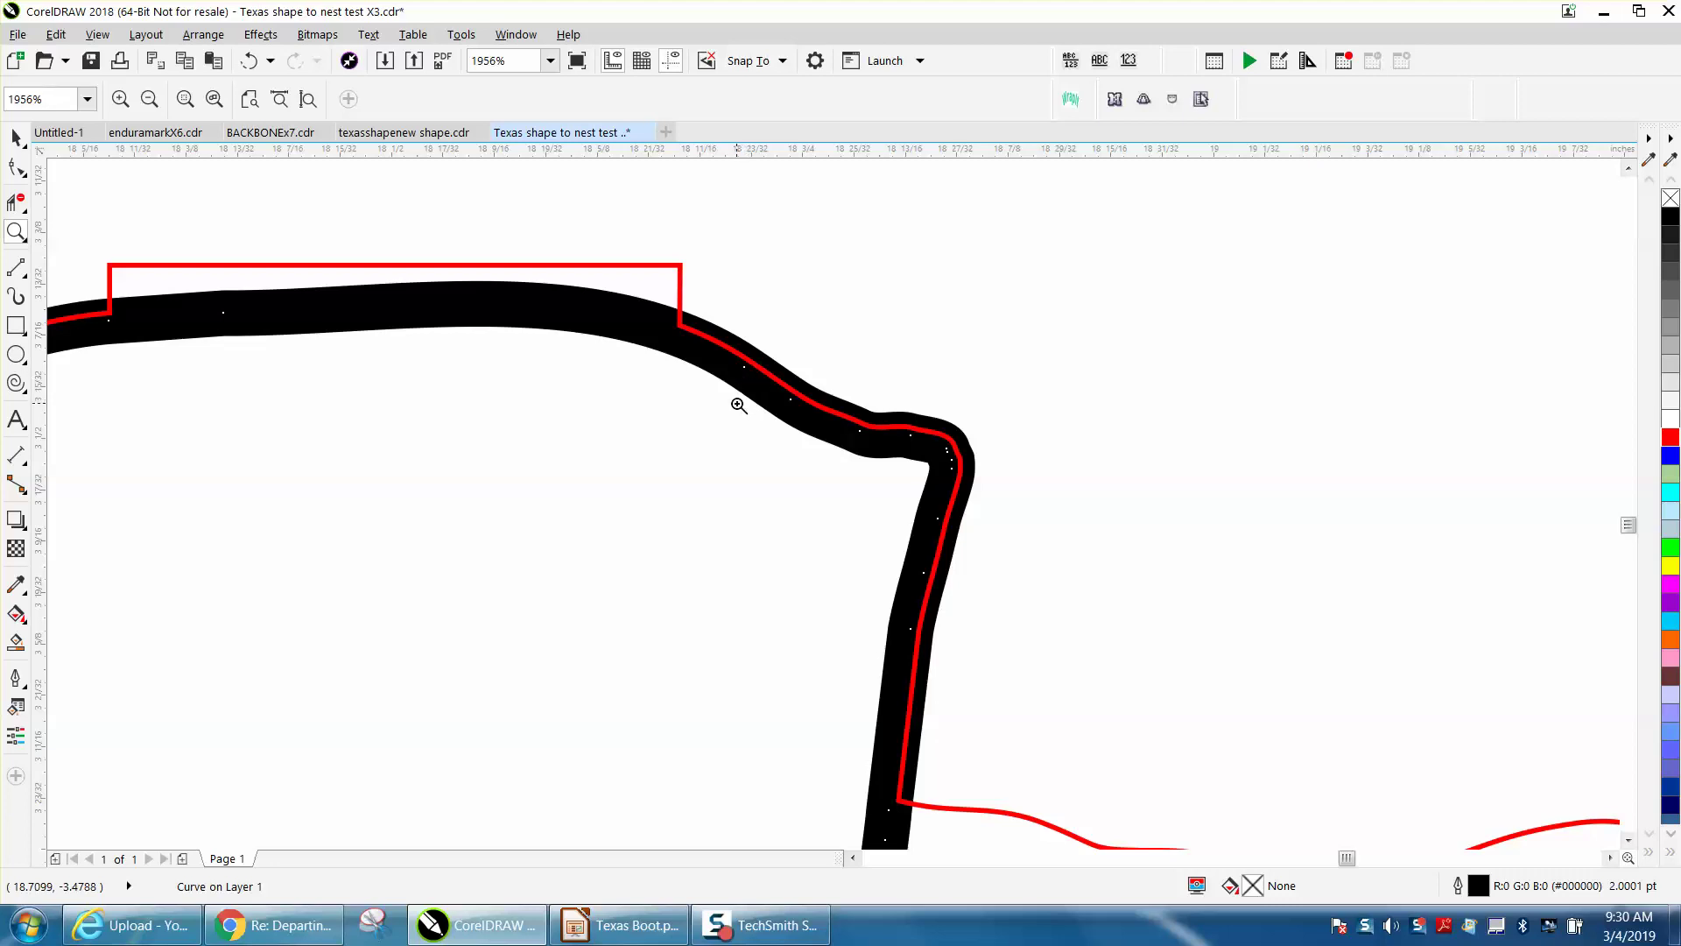
{"action": "right_click", "coordinate": [737, 401]}
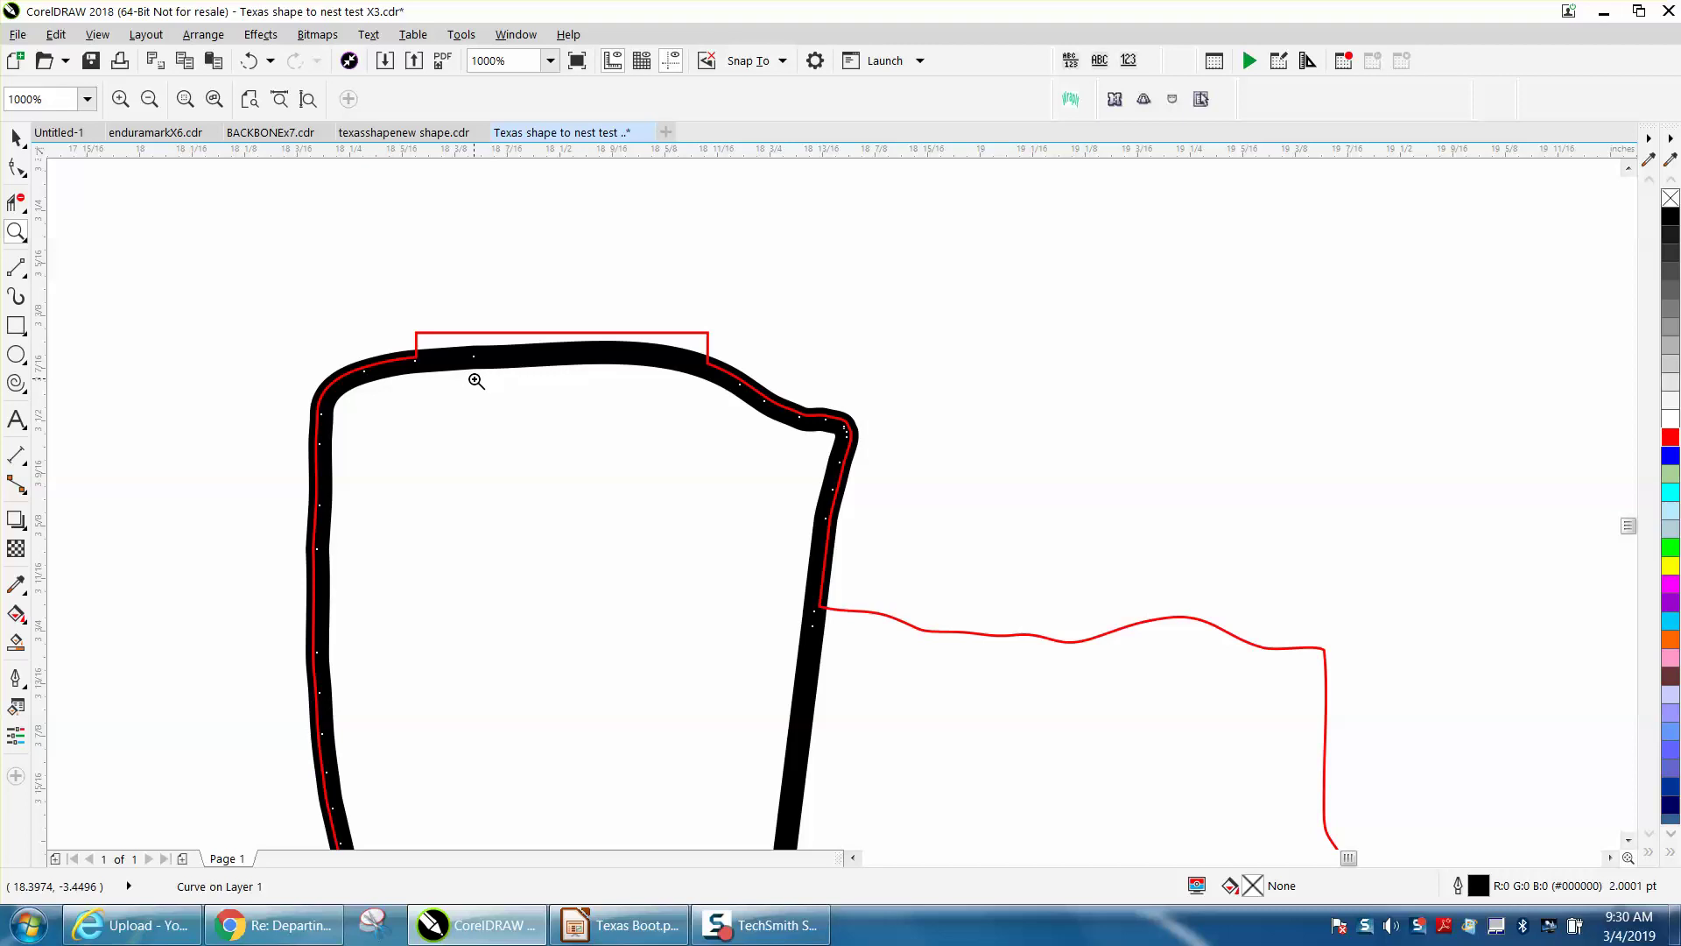
{"action": "right_click", "coordinate": [476, 381]}
{"action": "right_click", "coordinate": [476, 381]}
{"action": "left_click_drag", "start_coordinate": [340, 346], "coordinate": [822, 696]}
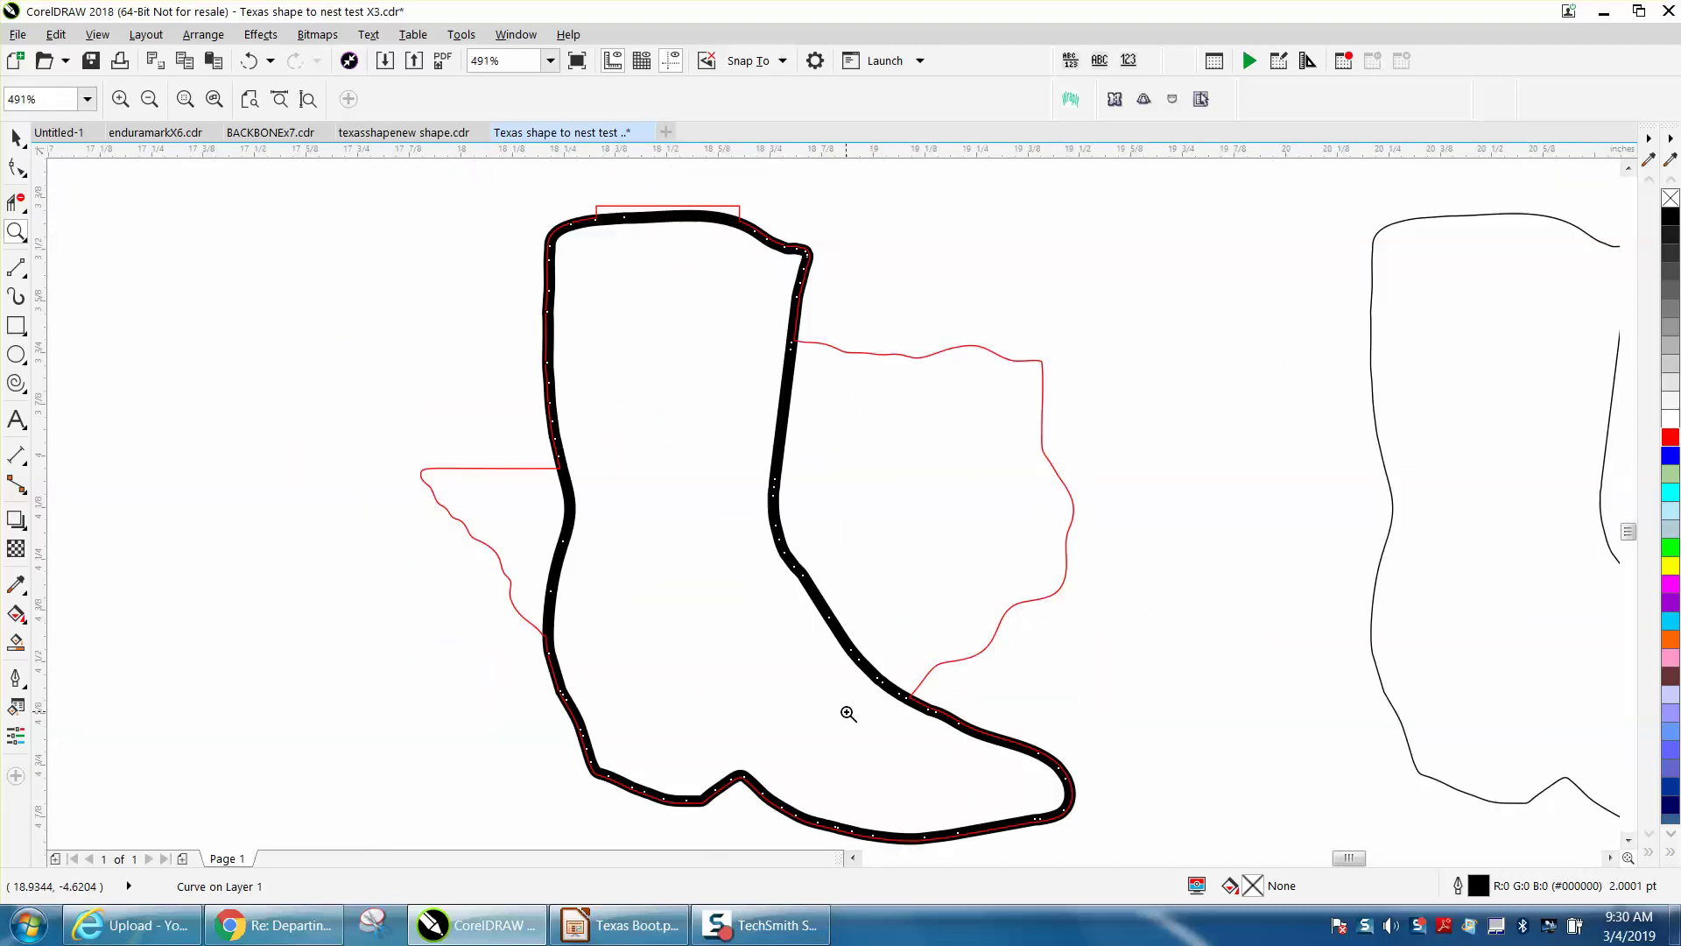